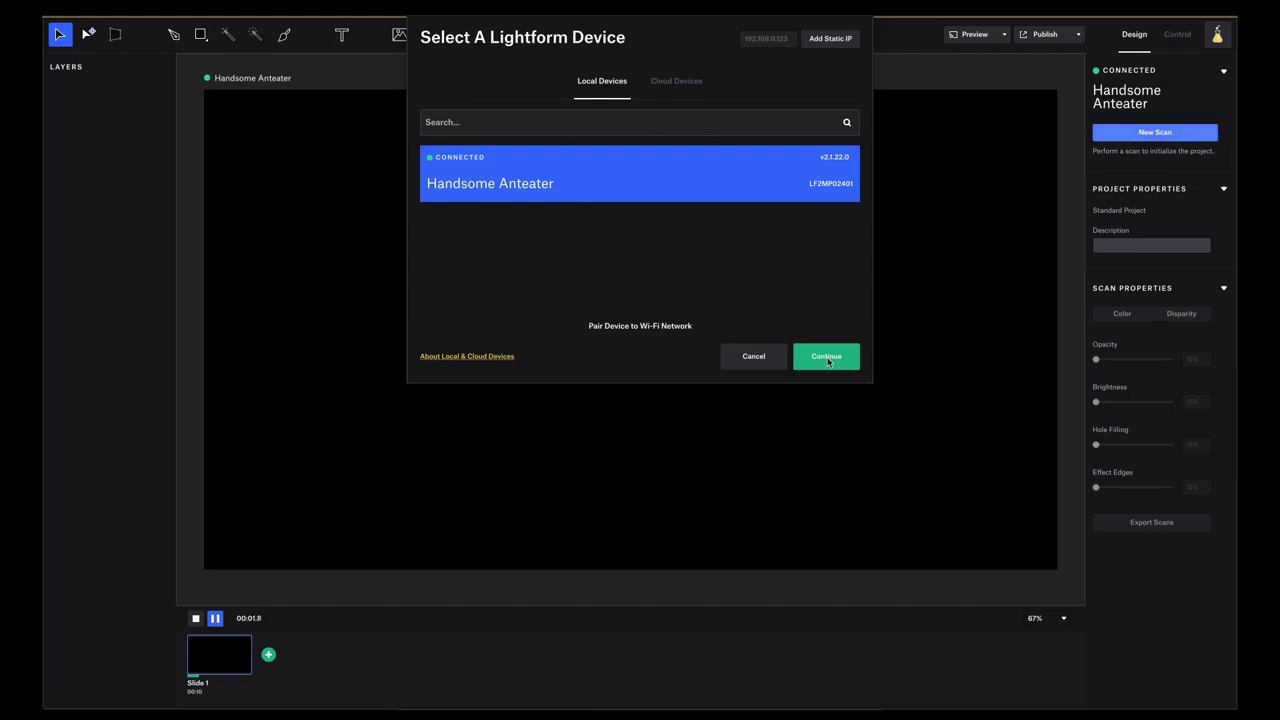
Step: Continue with the connected Handsome Anteater device and draw the camera mask around the projected pattern for a full scan
click(830, 359)
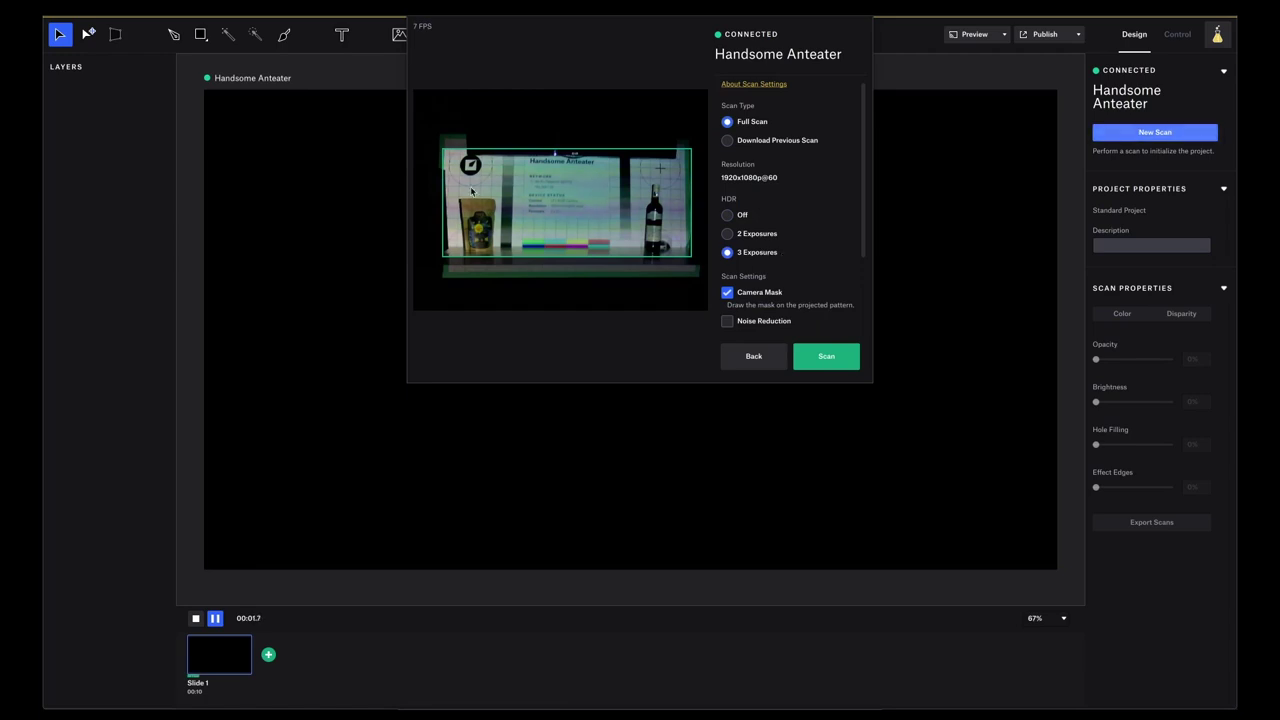
scroll(799, 219, down, 1)
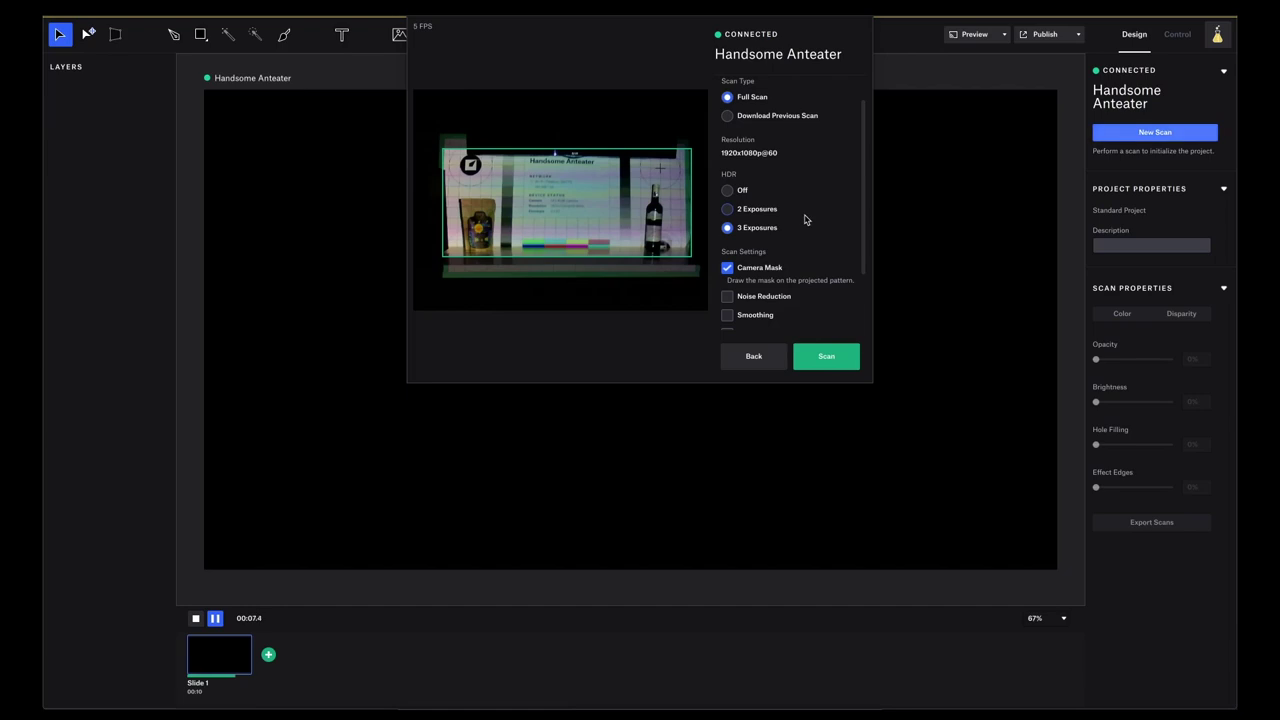
scroll(798, 220, down, 1)
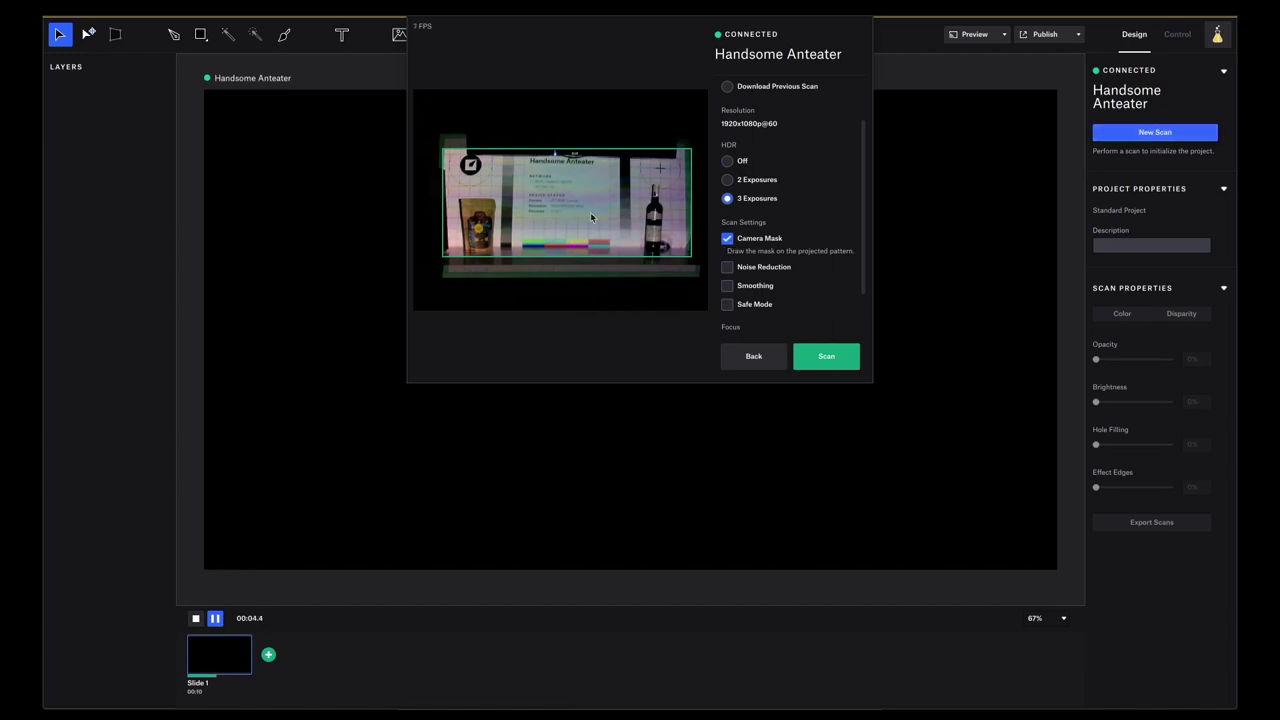
click(450, 156)
drag(450, 156, 699, 259)
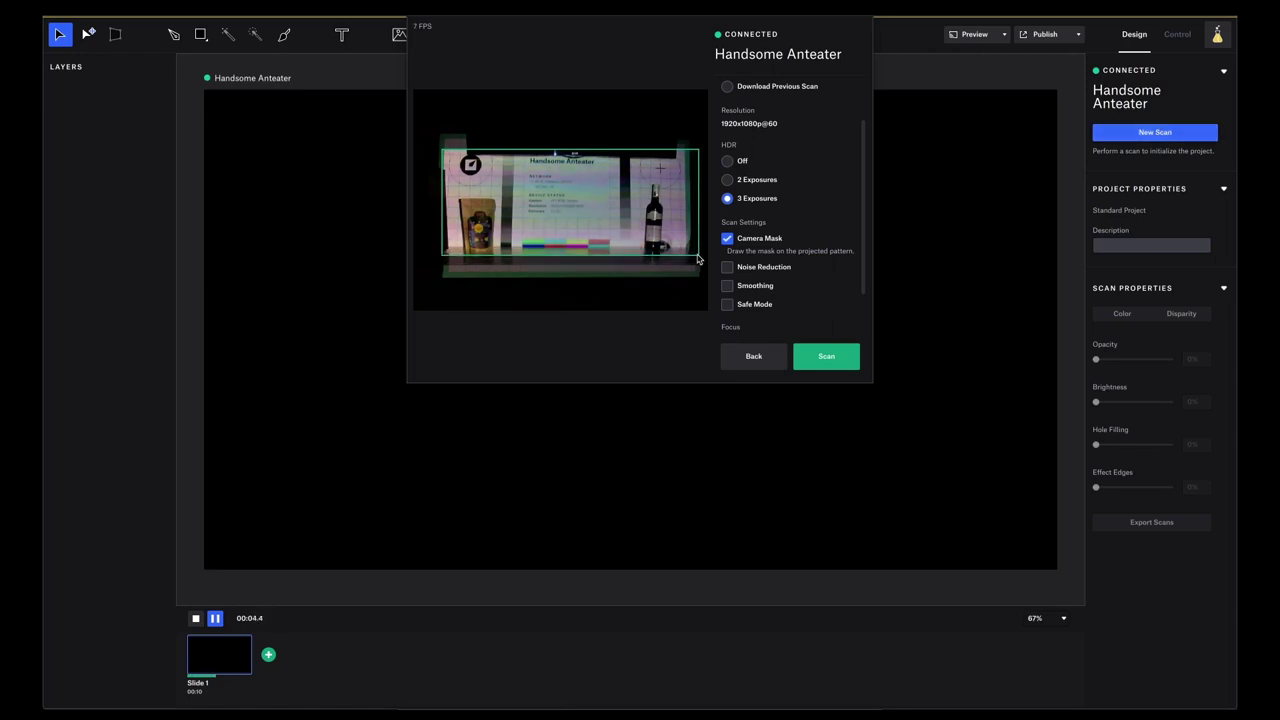
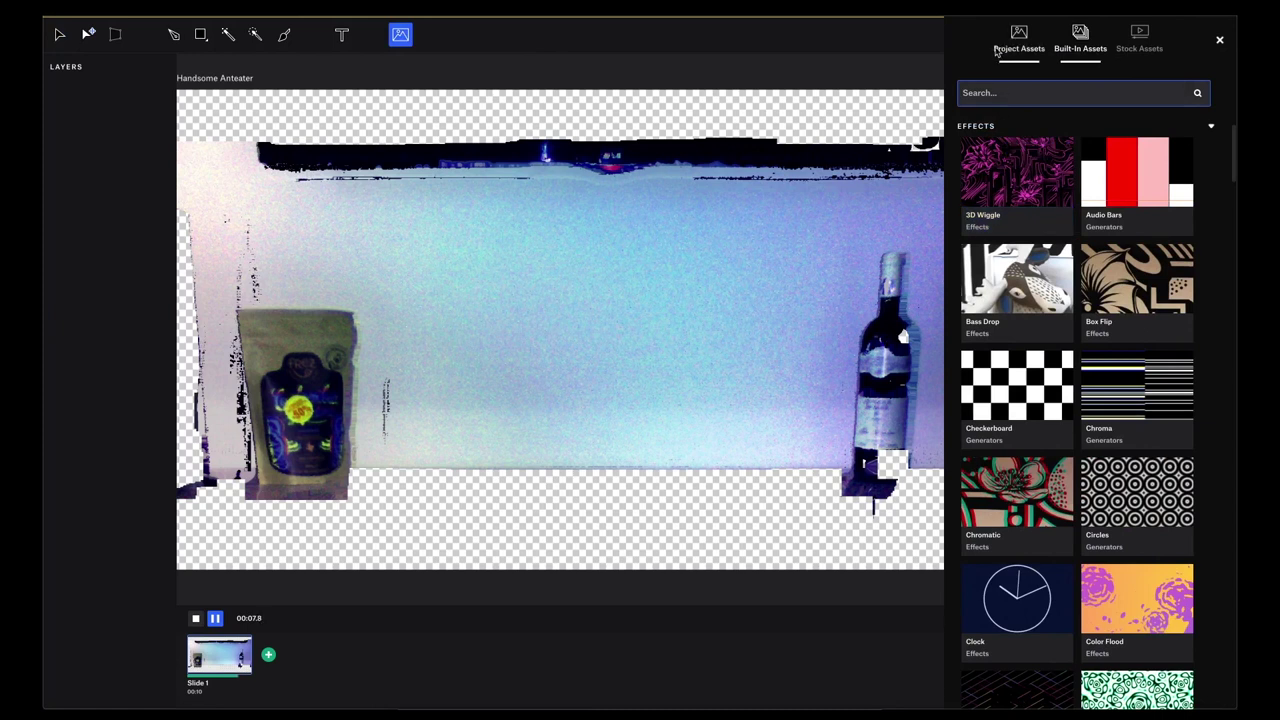
Step: Import logo.png into the project assets after previewing the image
click(1100, 149)
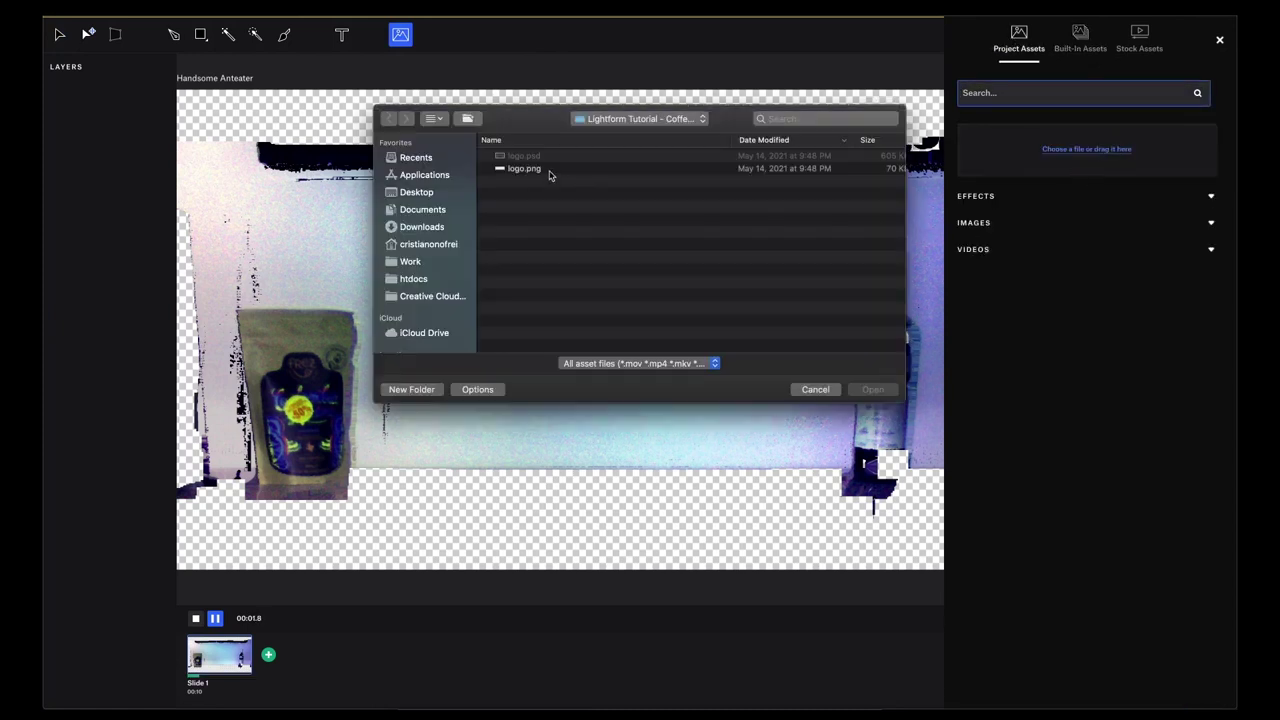
click(549, 172)
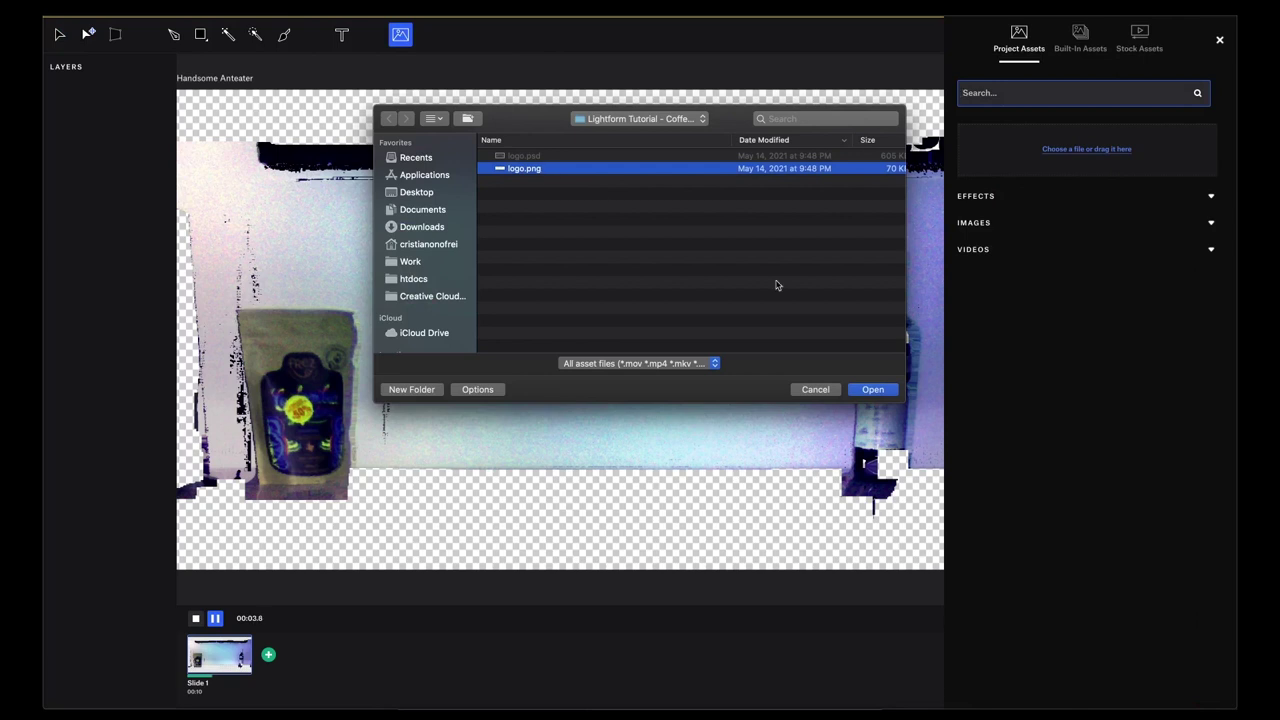
key(space)
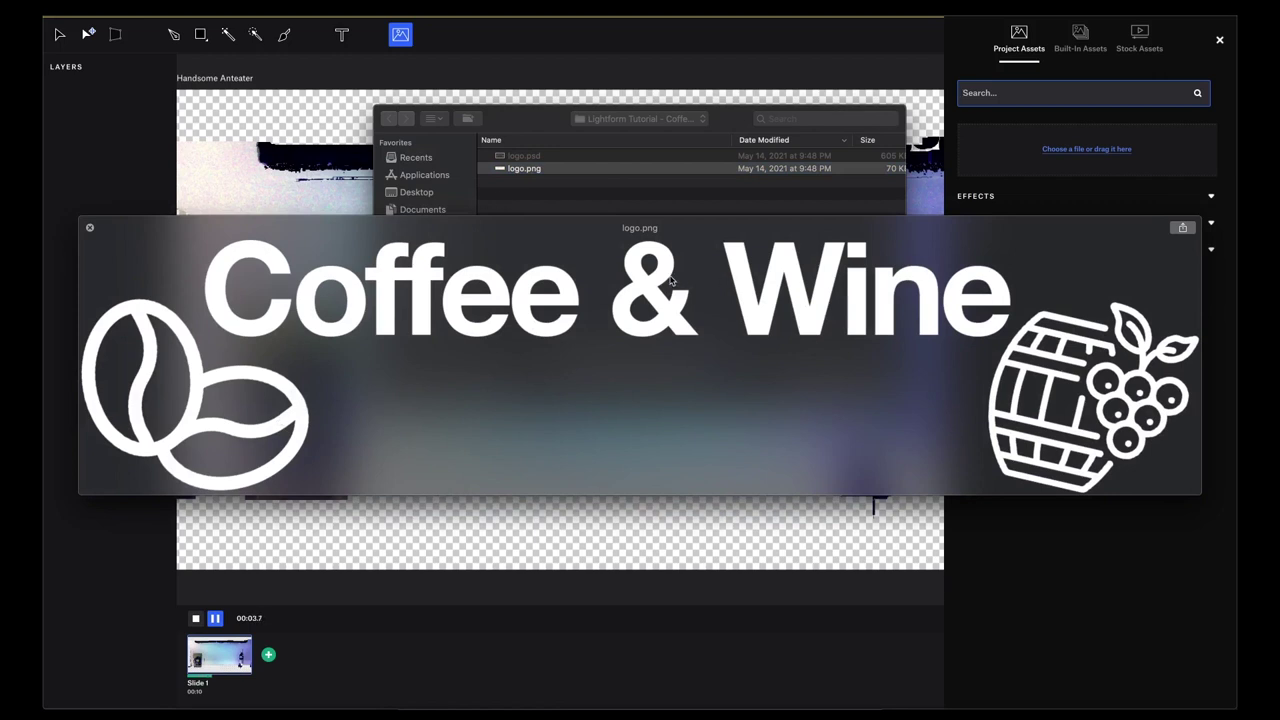
key(space)
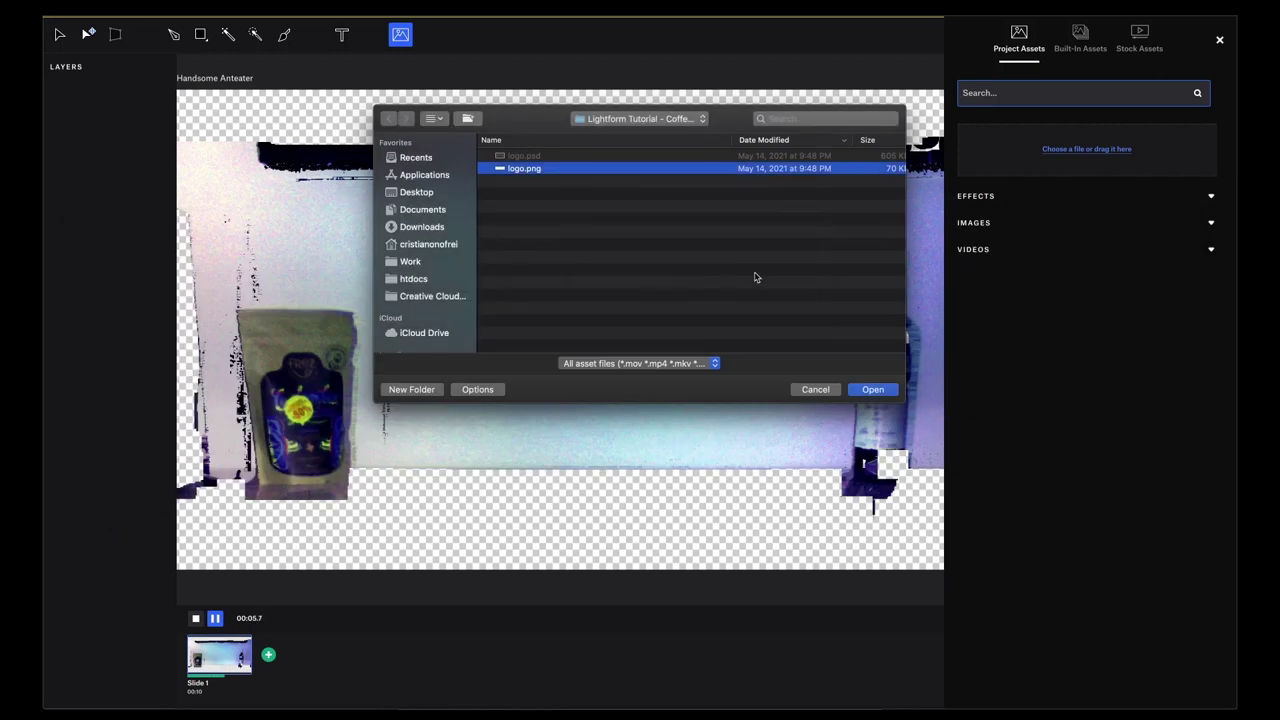
click(876, 390)
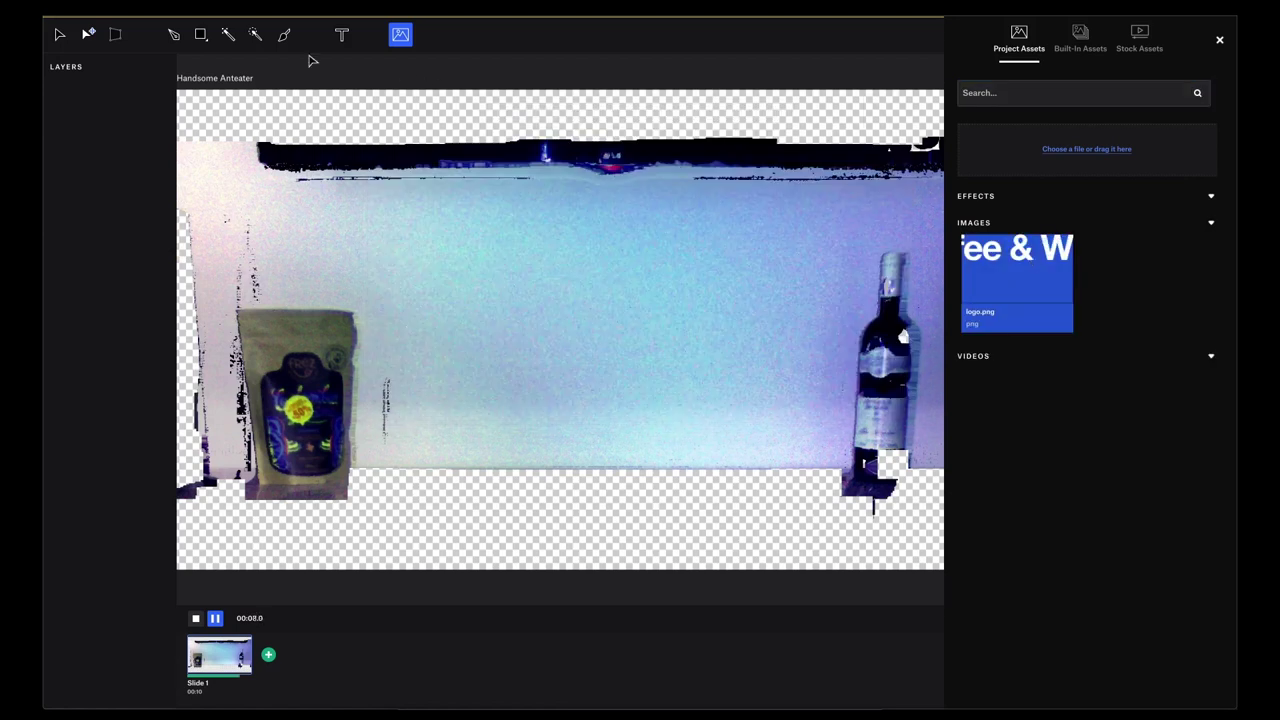
Step: Draw a rectangular surface about 807 by 156 px on the wall above and between the coffee bag and the bottle
click(201, 35)
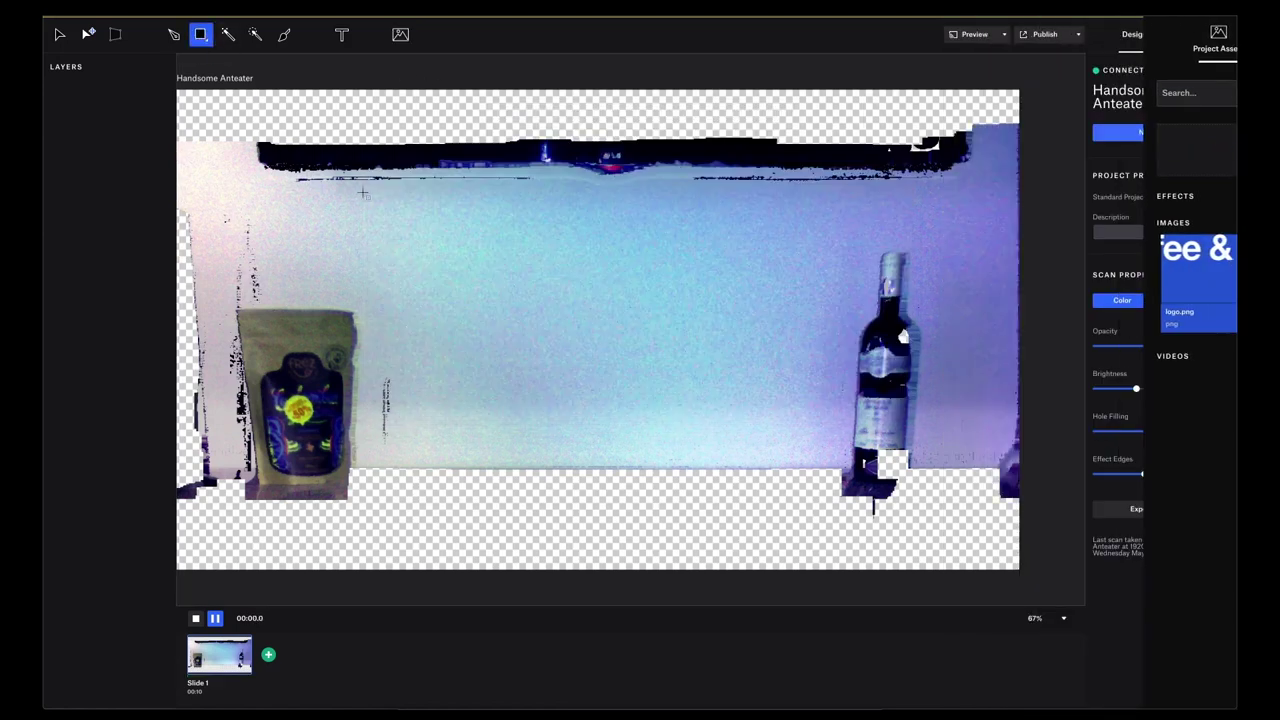
drag(431, 196, 786, 268)
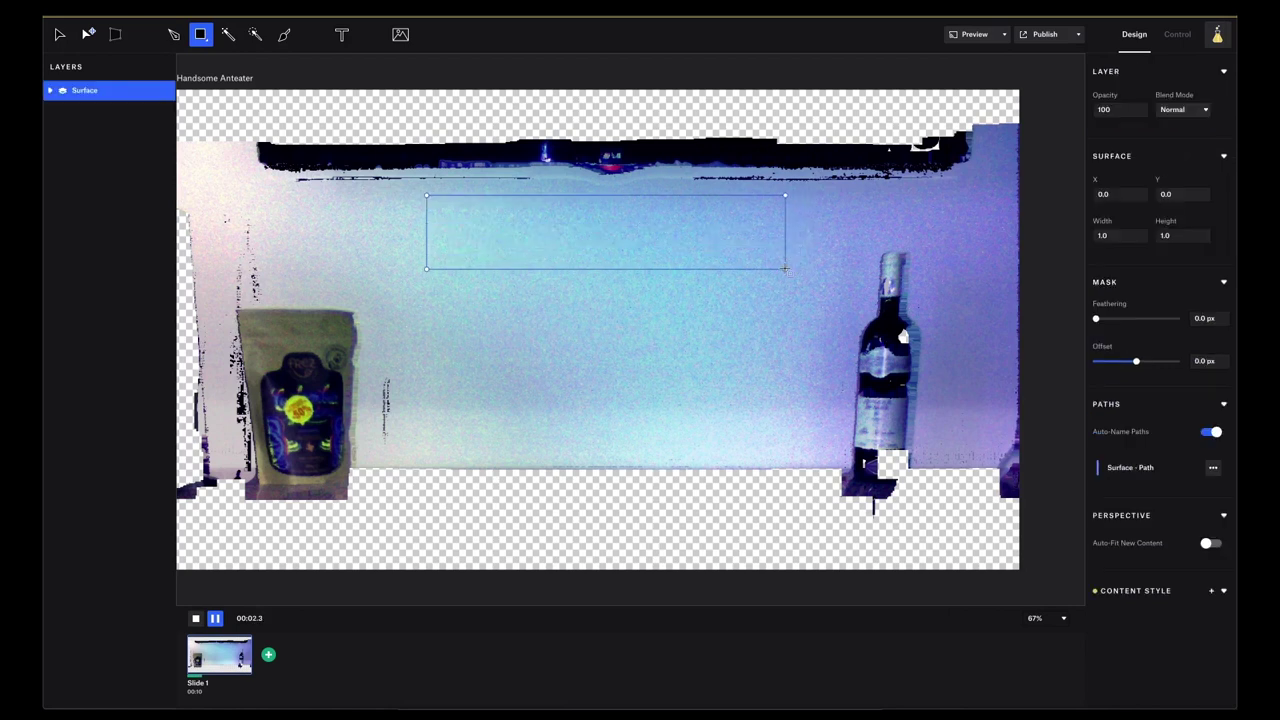
drag(786, 268, 784, 263)
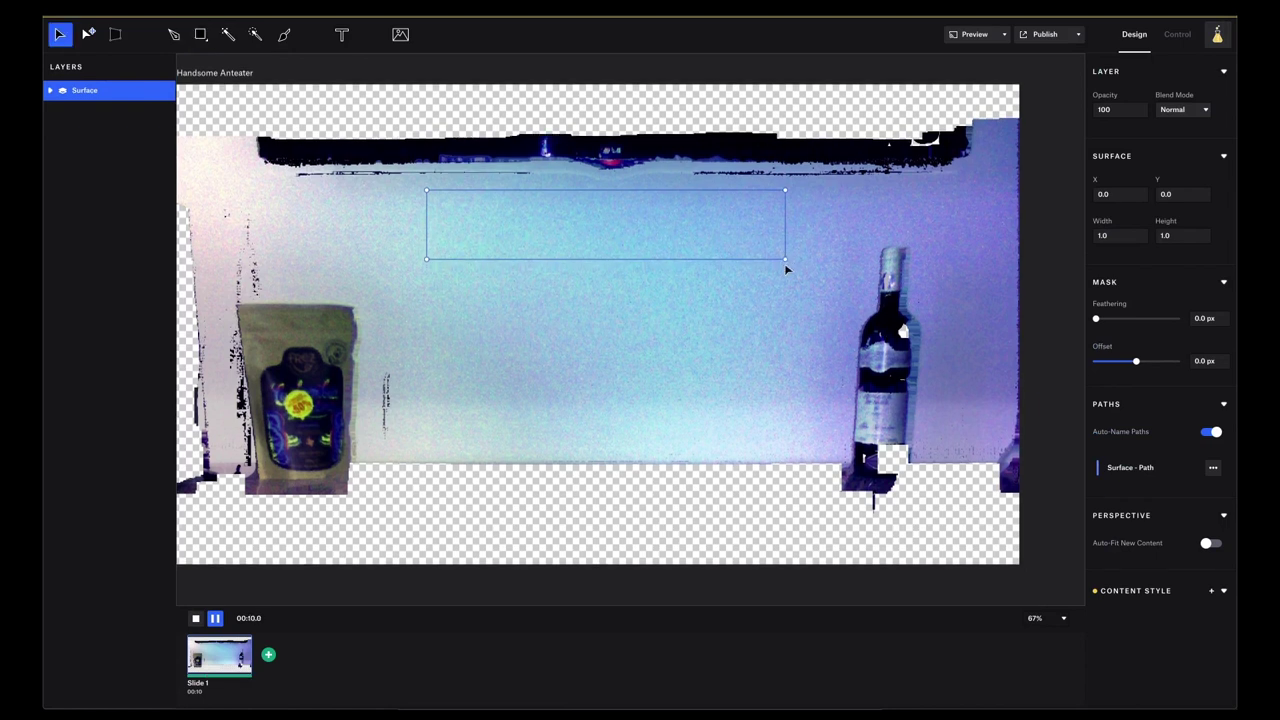
Step: Insert logo.png into the rectangular surface, scale it to about 34%, and center it inside the rectangle
click(400, 34)
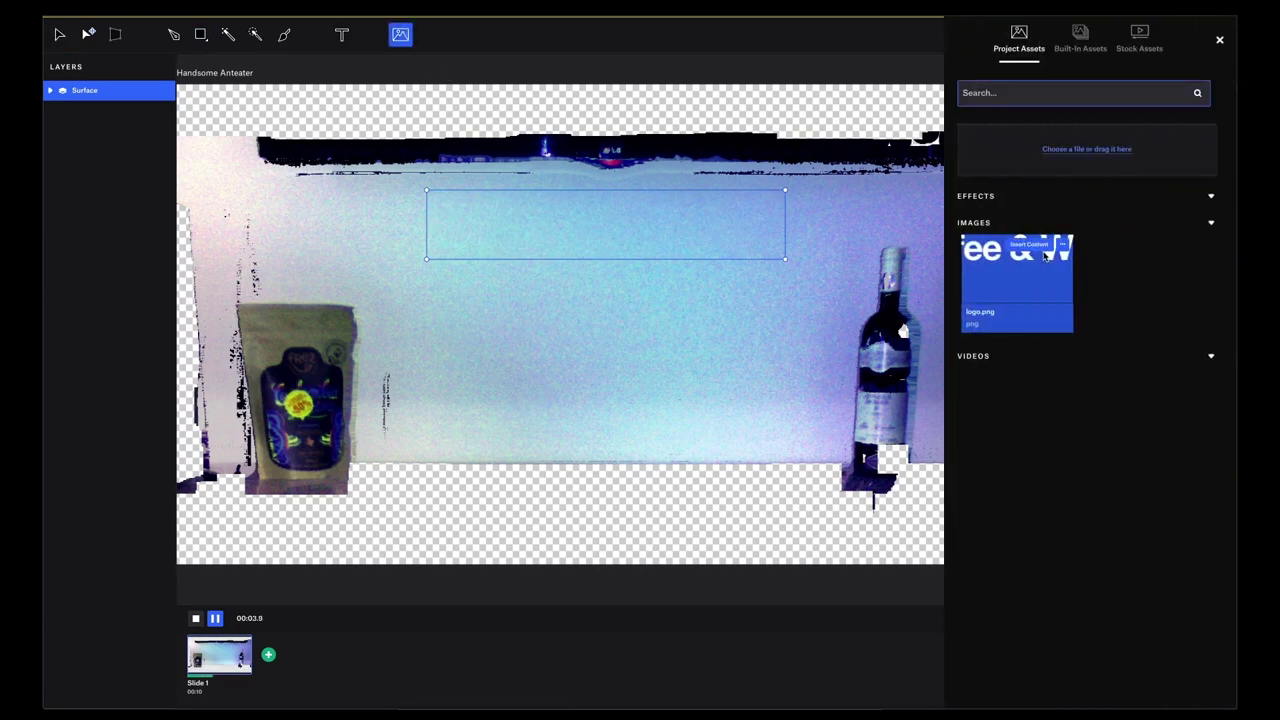
click(1040, 250)
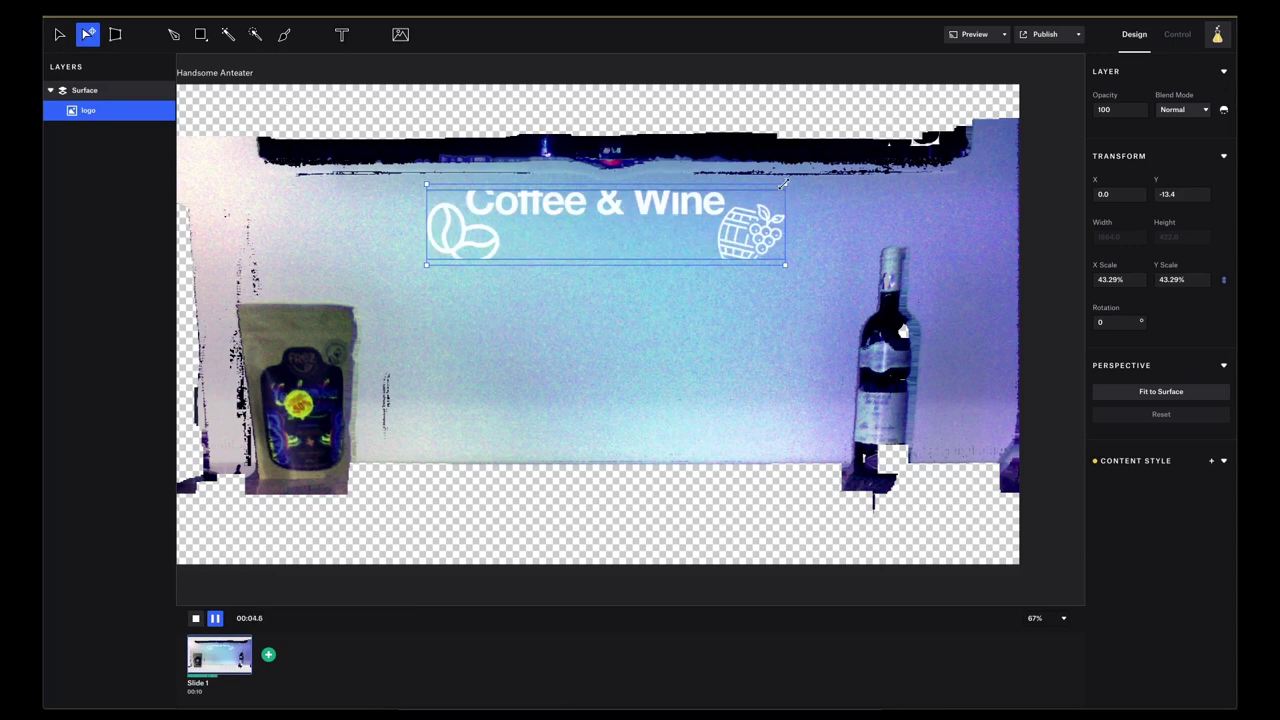
drag(785, 183, 719, 199)
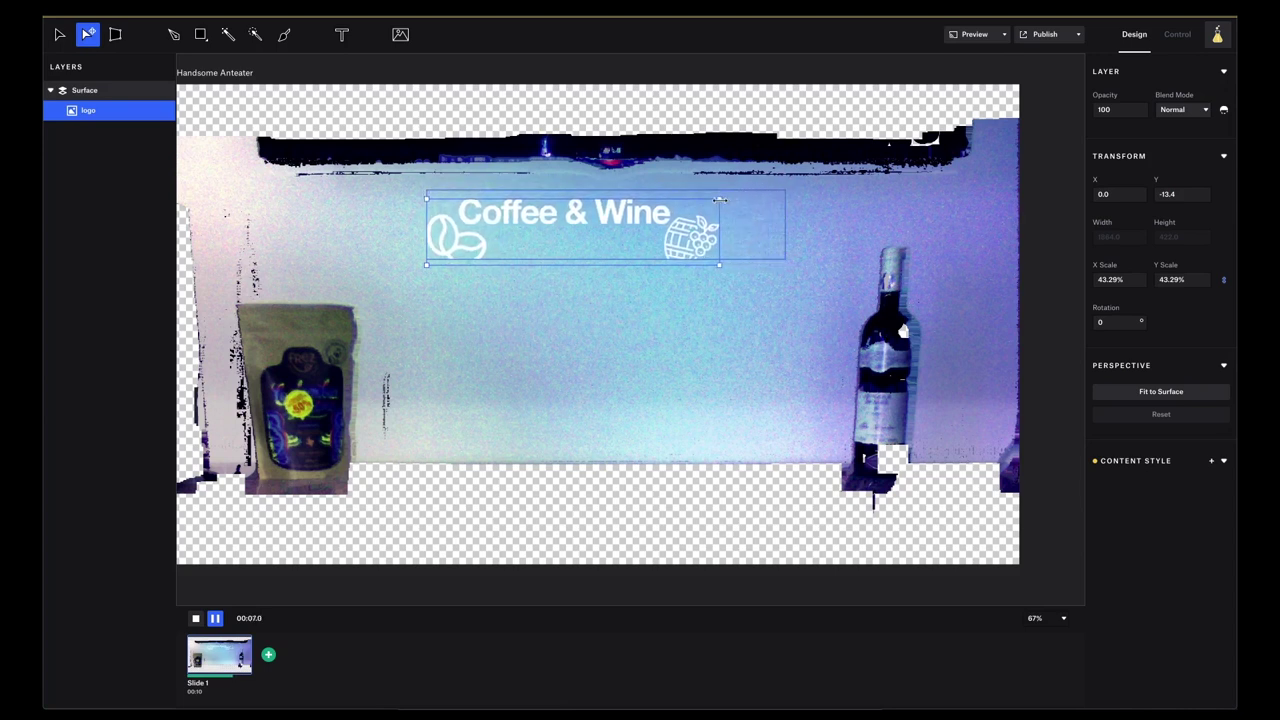
drag(620, 214, 652, 208)
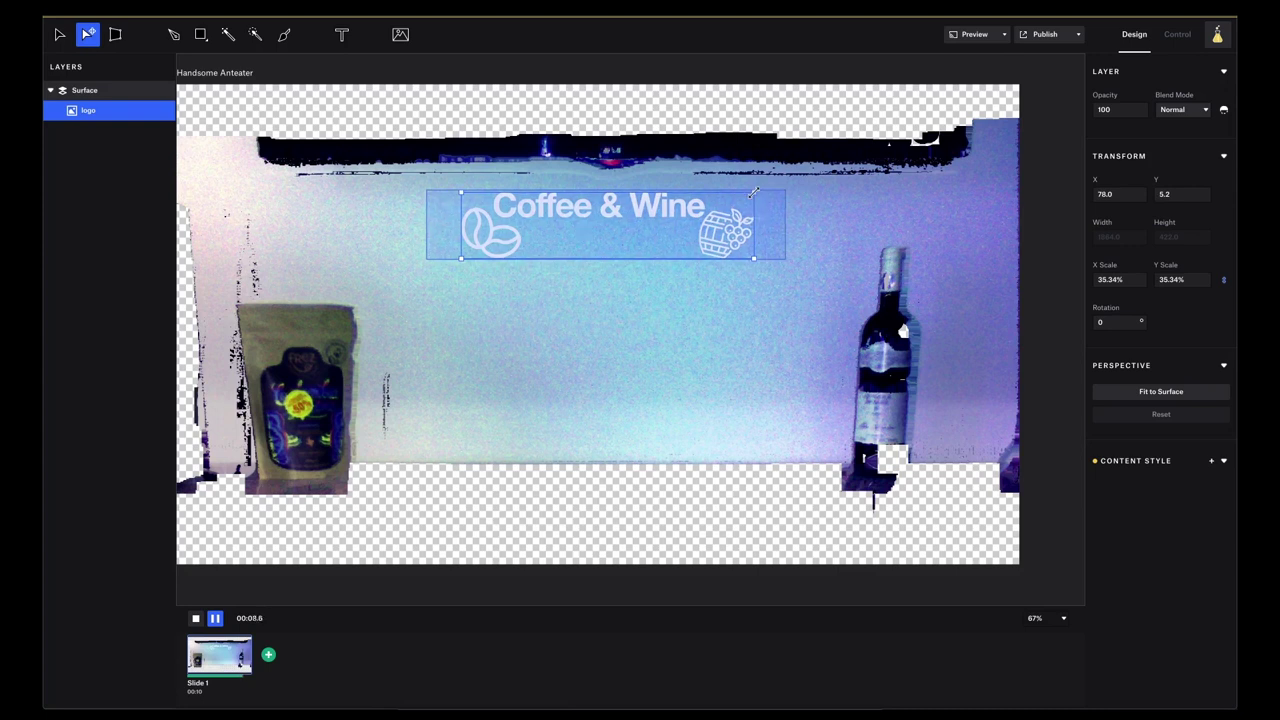
mouse_move(754, 192)
mouse_down()
mouse_move(669, 183)
mouse_move(748, 173)
mouse_up()
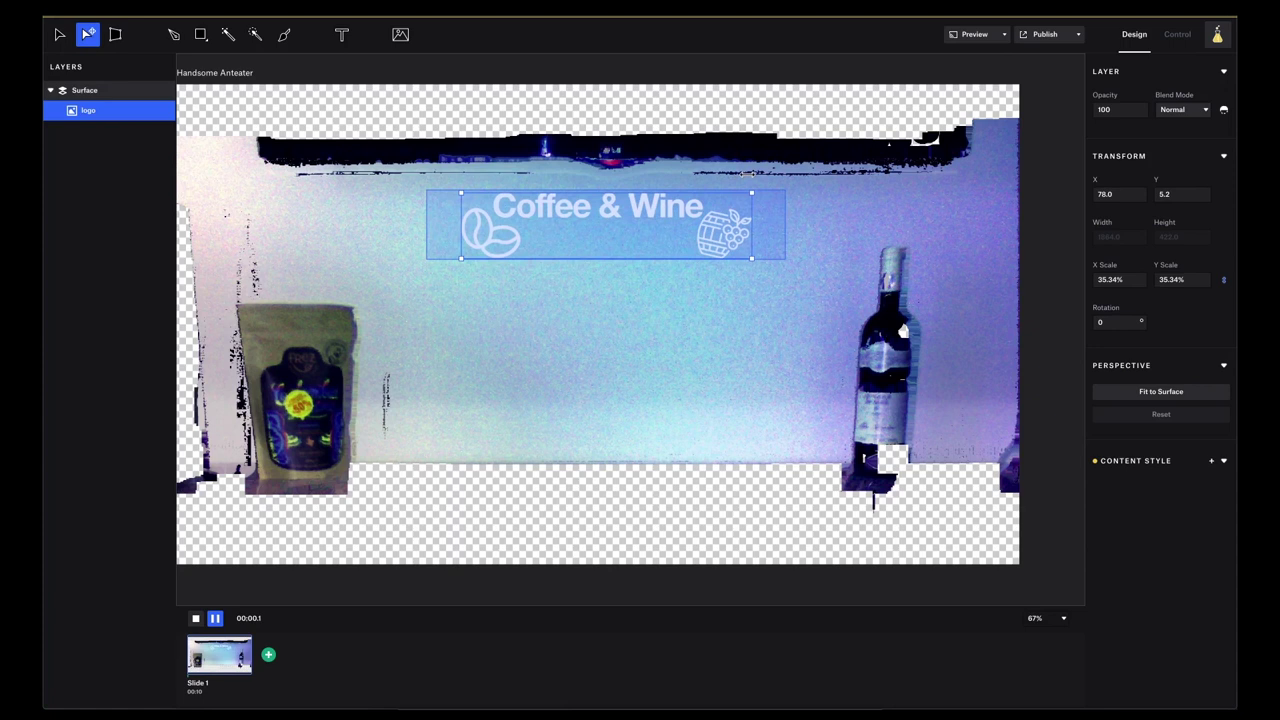
drag(748, 173, 724, 184)
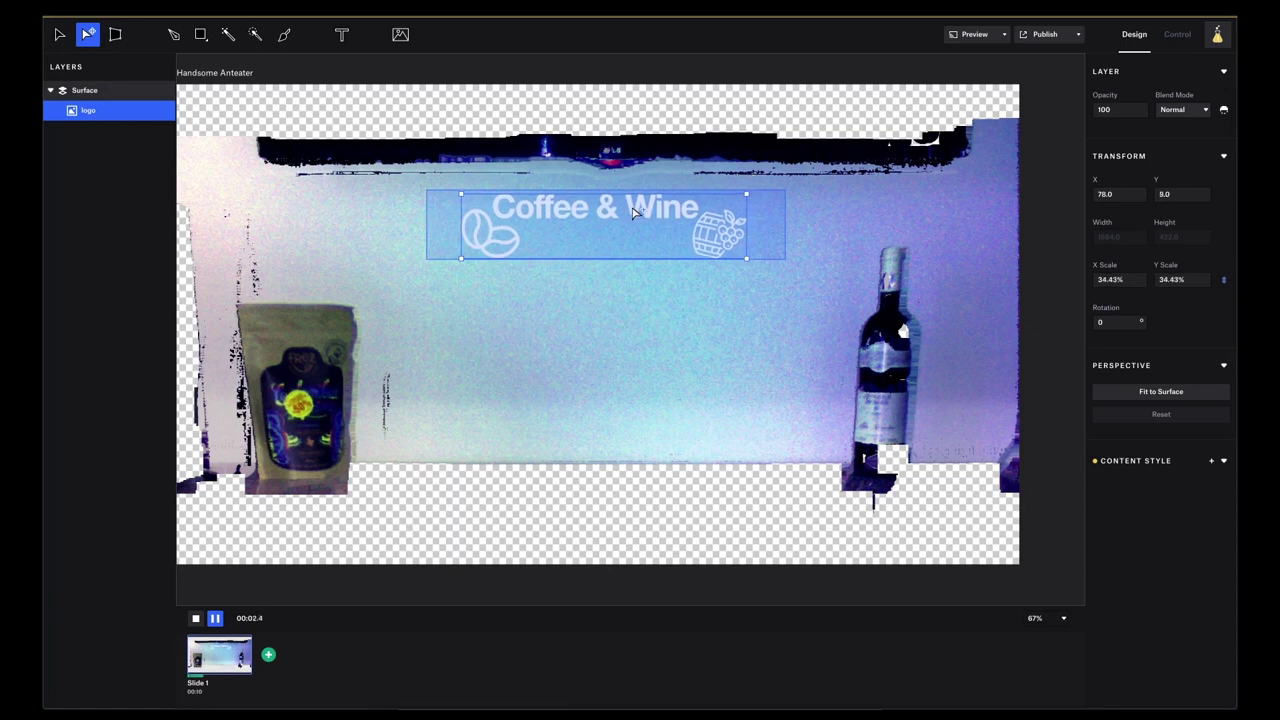
drag(636, 208, 639, 205)
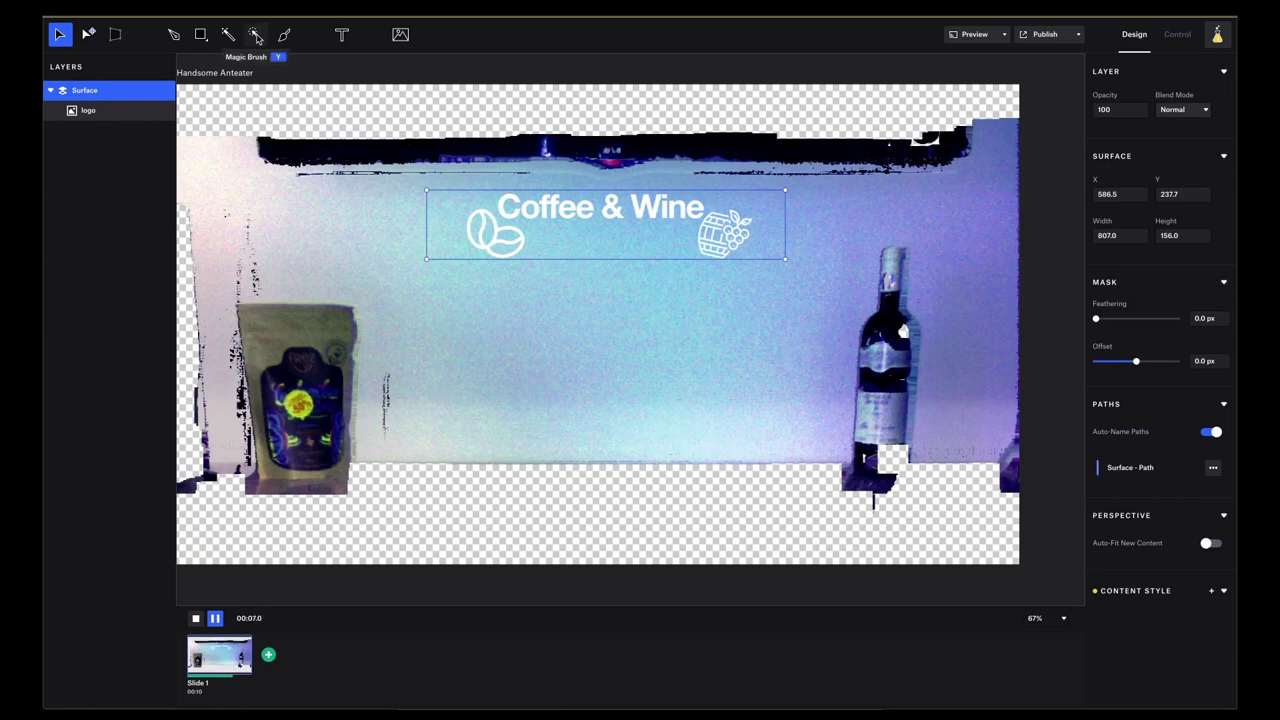
Step: Select the coffee bag around its dark label with the Magic Brush, undoing the stroke that spills onto the wall
click(256, 35)
scroll(284, 357, up, 3)
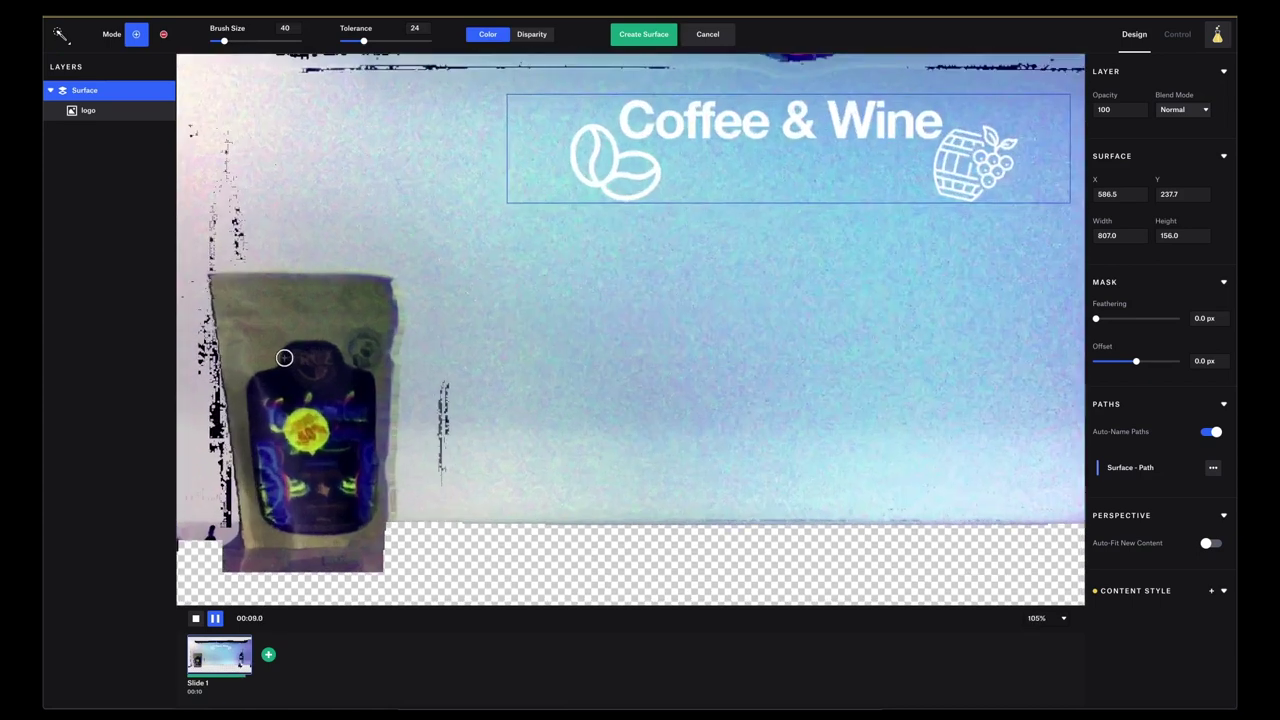
scroll(284, 357, up, 3)
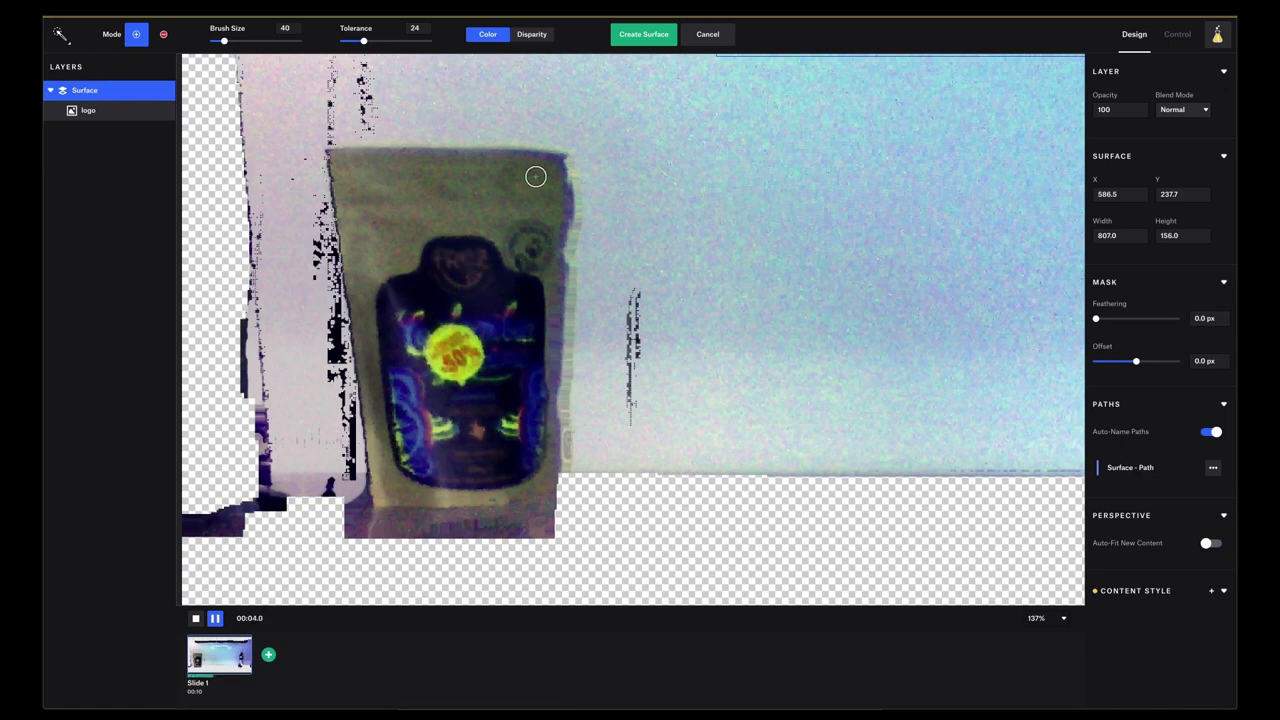
mouse_move(540, 175)
mouse_down()
mouse_move(382, 180)
mouse_move(382, 251)
mouse_move(360, 301)
mouse_move(379, 461)
mouse_up()
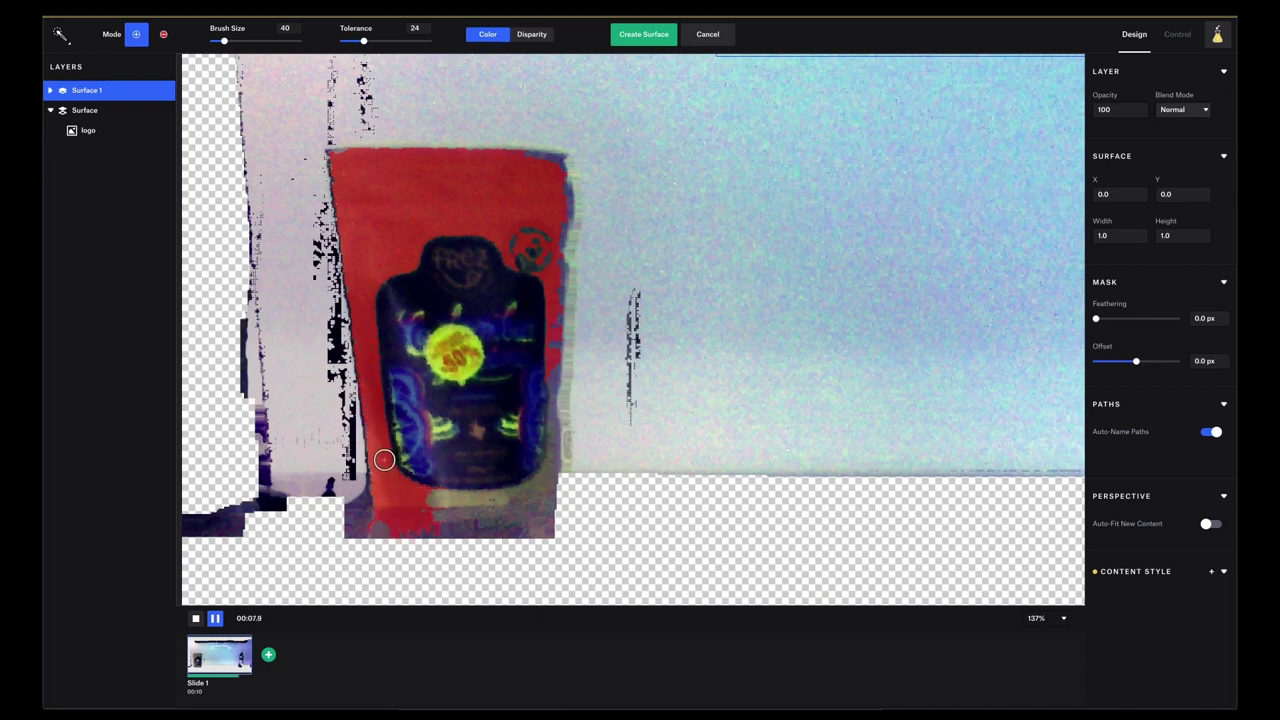
mouse_move(435, 499)
mouse_down()
mouse_move(536, 497)
mouse_move(555, 436)
mouse_up()
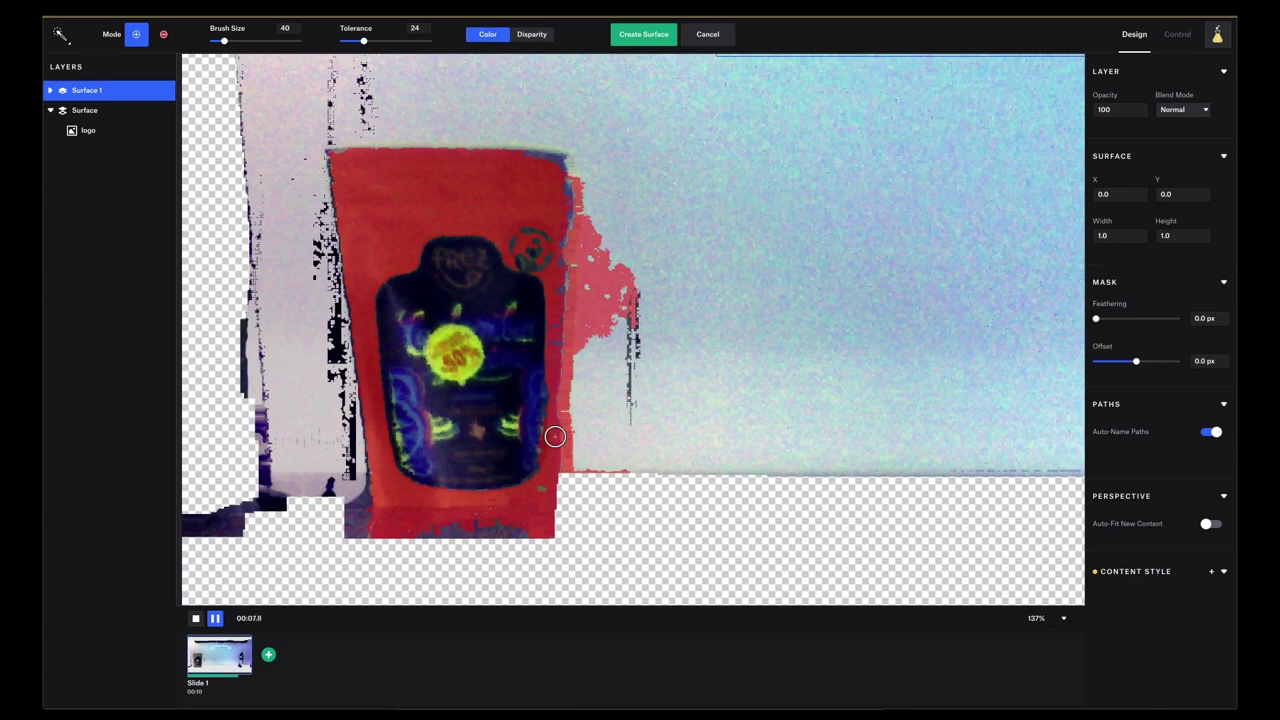
key(ctrl+z)
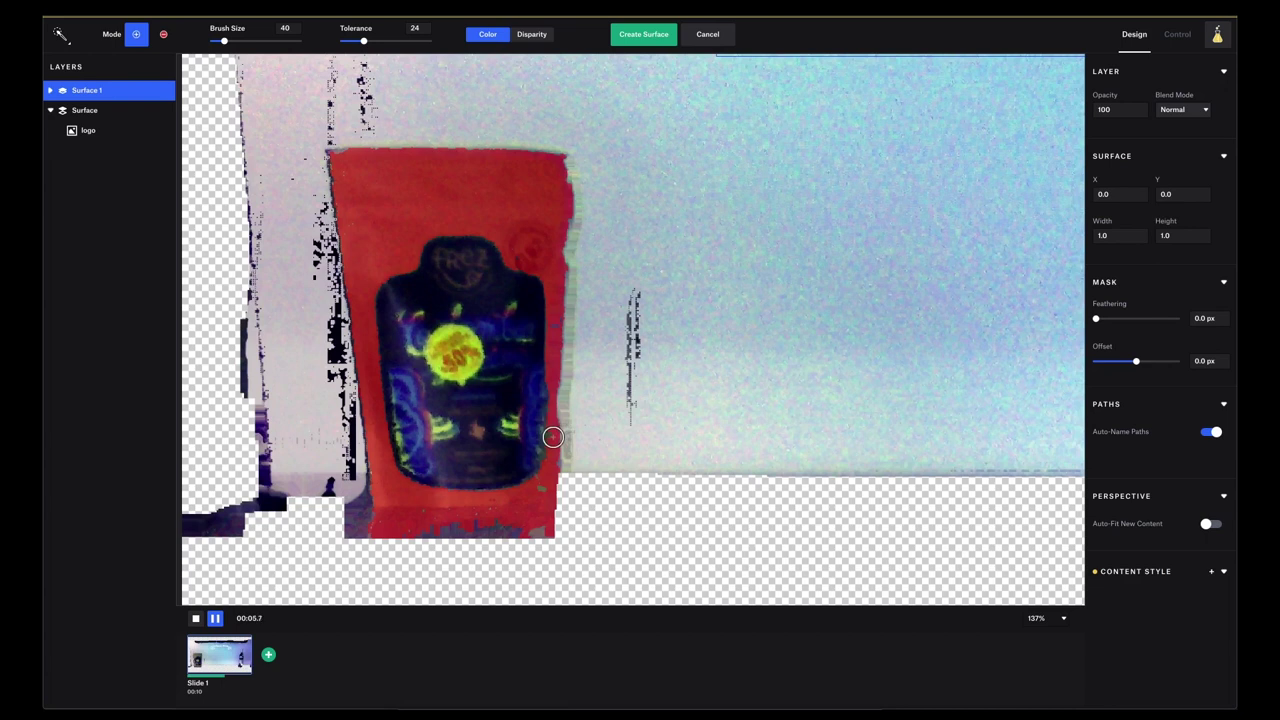
Step: Switch to the Brush in subtract mode at size 40 and erase the selection along the strip below the coffee bag
scroll(556, 435, up, 5)
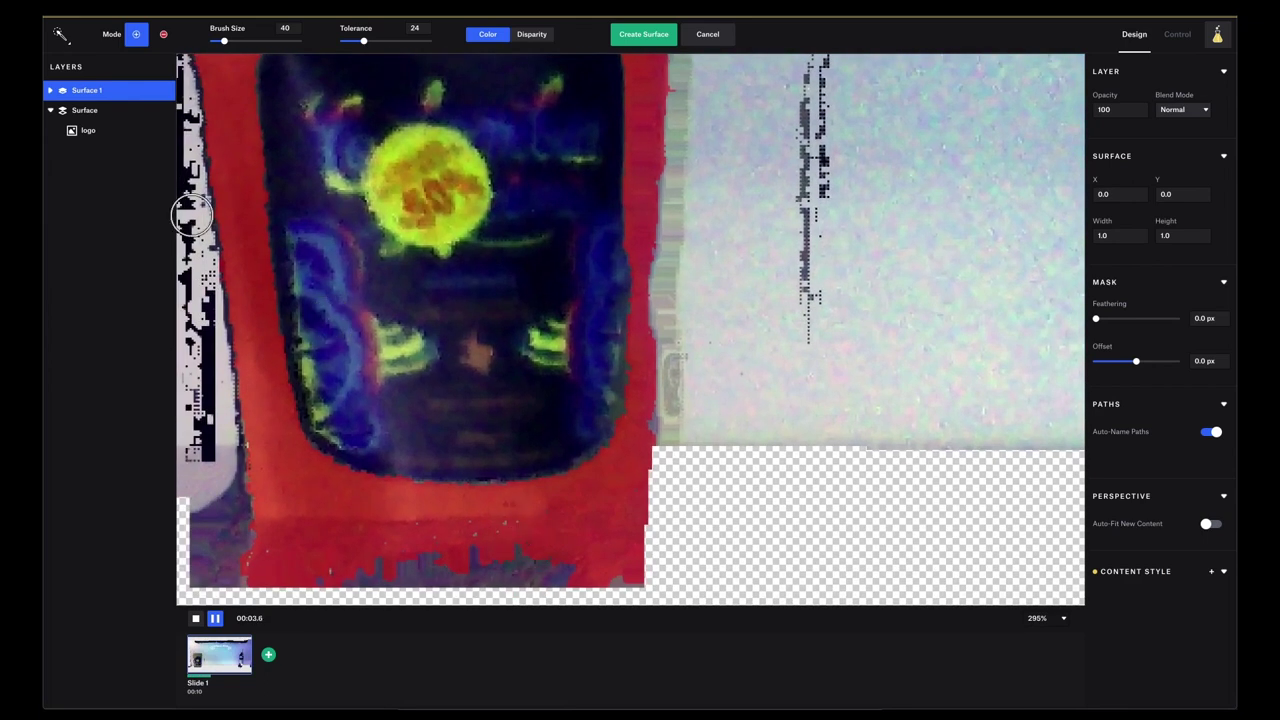
click(62, 38)
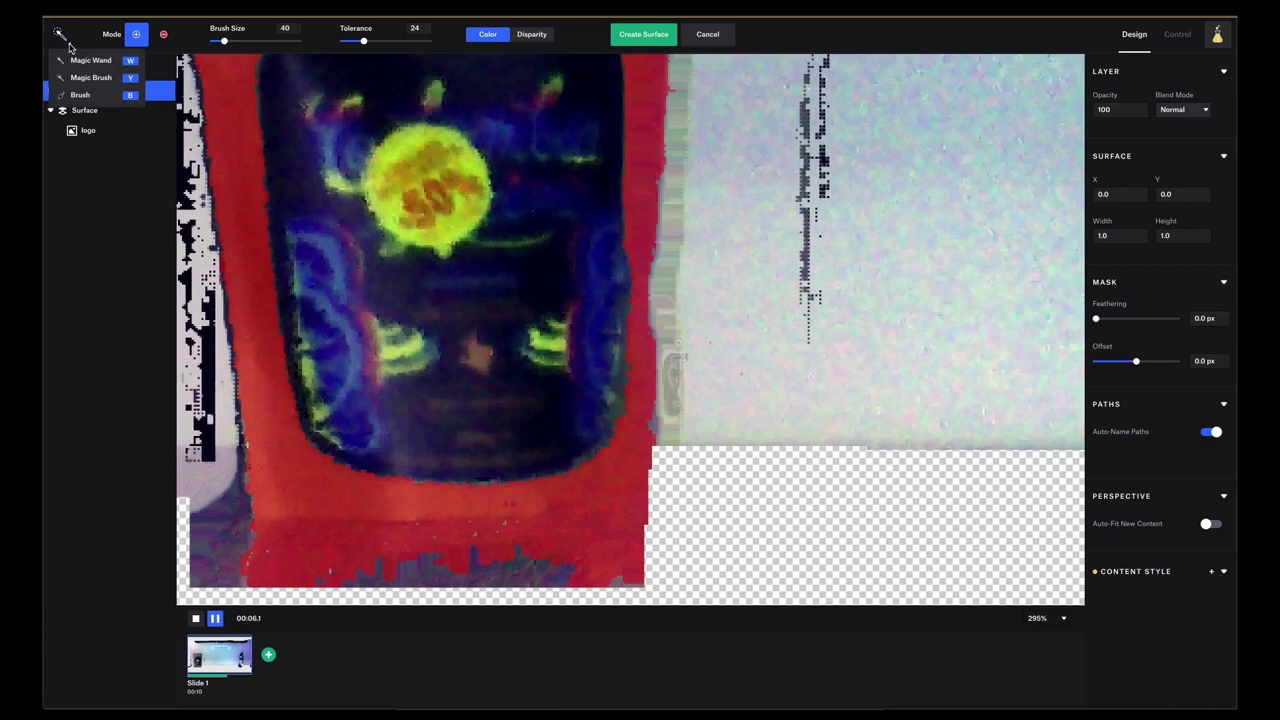
click(80, 95)
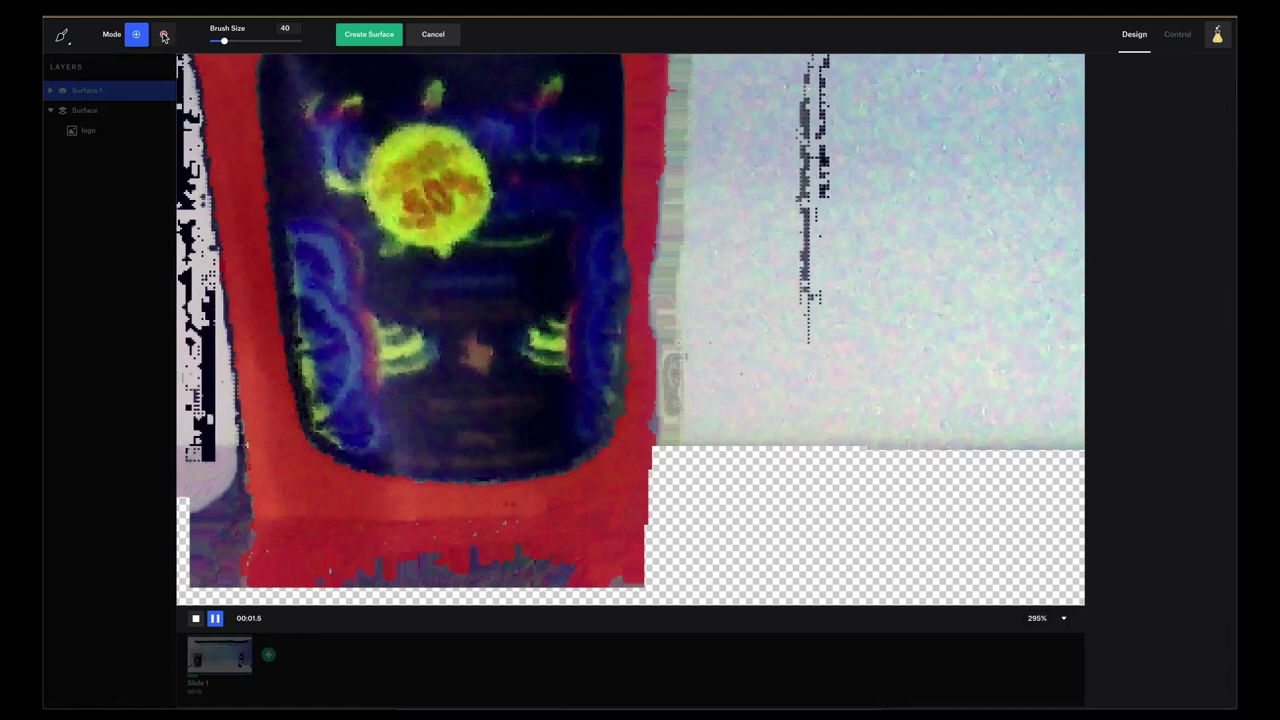
click(164, 36)
mouse_move(193, 100)
mouse_down()
mouse_move(189, 143)
mouse_move(249, 429)
mouse_move(234, 560)
mouse_move(668, 555)
mouse_move(646, 554)
mouse_move(657, 551)
mouse_up()
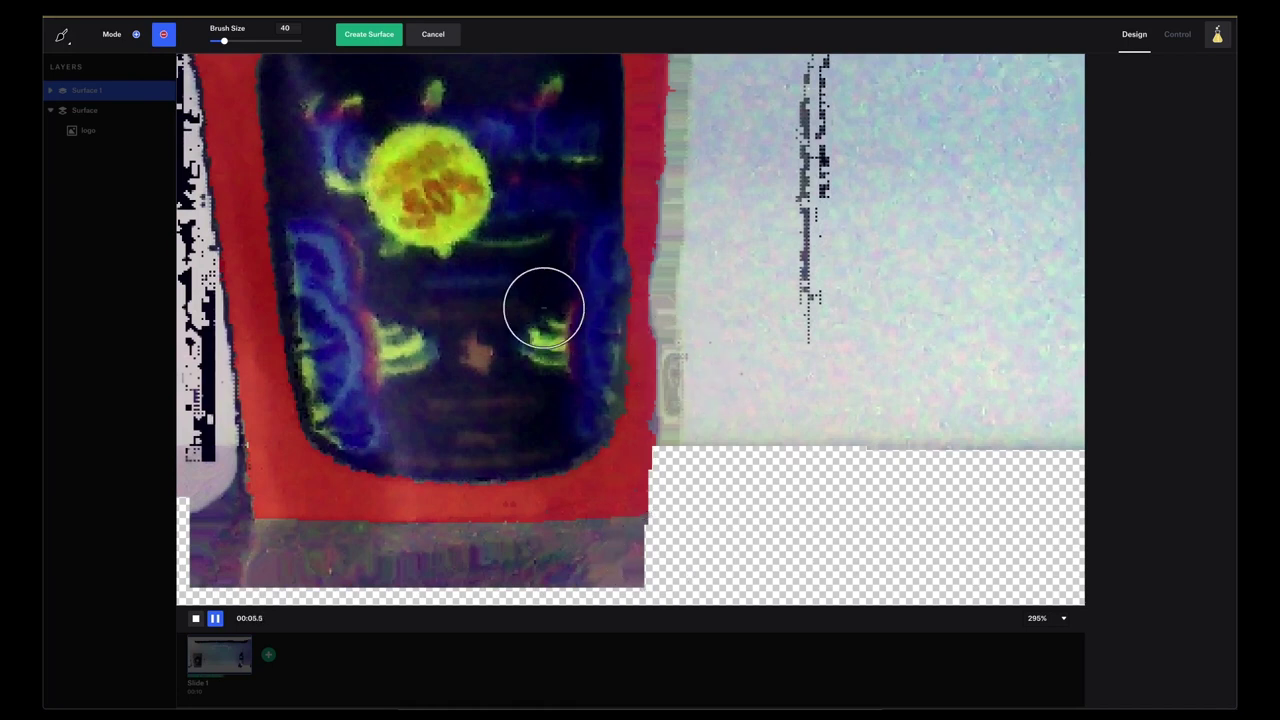
Step: Create a surface from the cleaned-up coffee bag selection
scroll(555, 318, down, 5)
scroll(560, 330, down, 2)
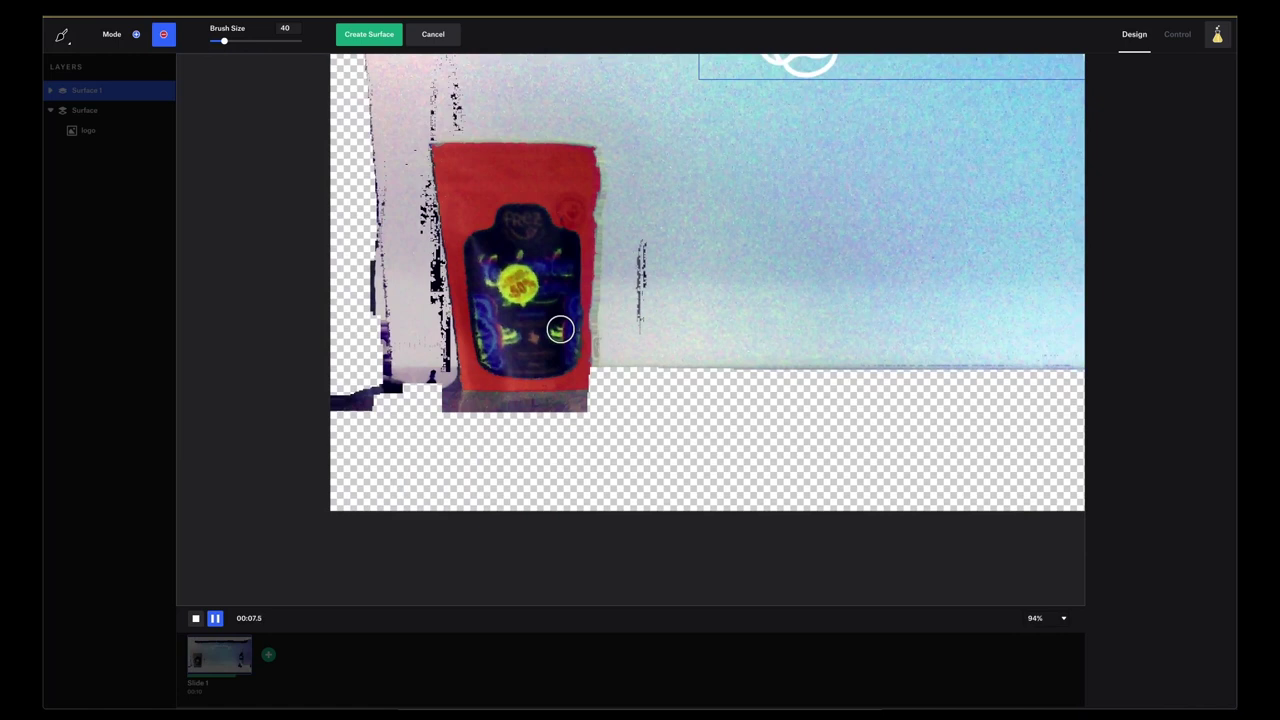
scroll(558, 330, up, 3)
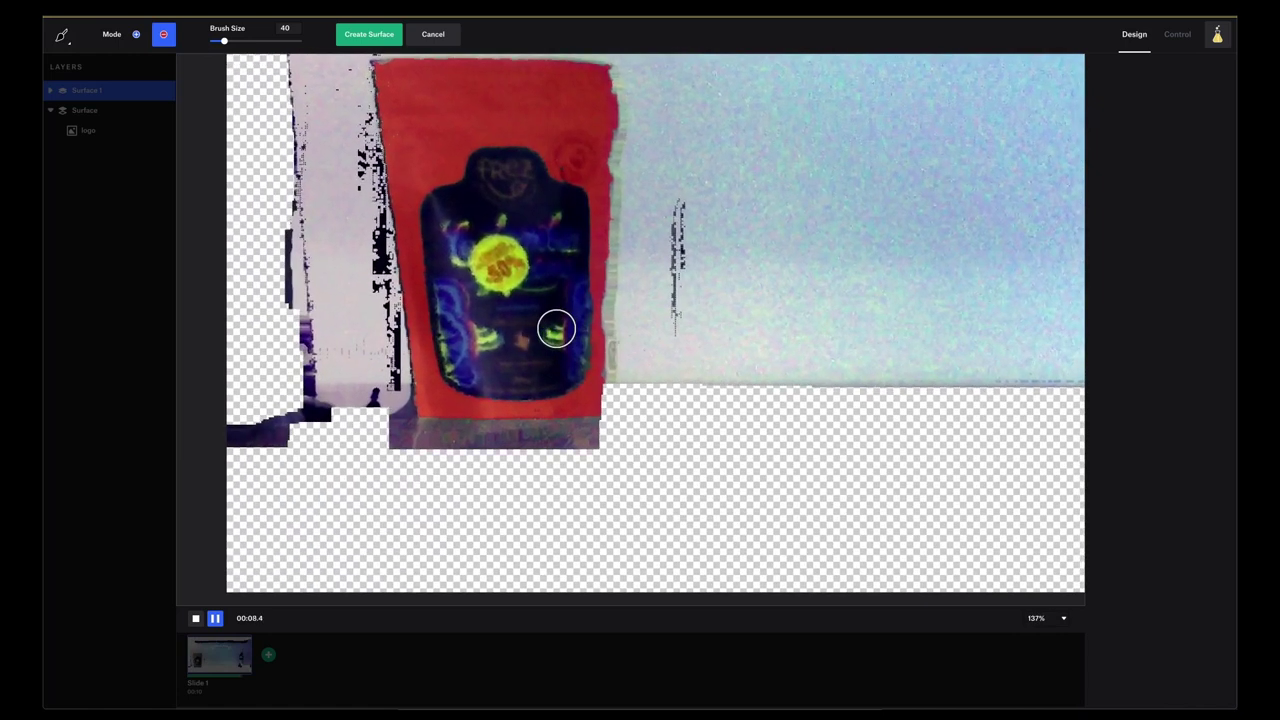
click(366, 40)
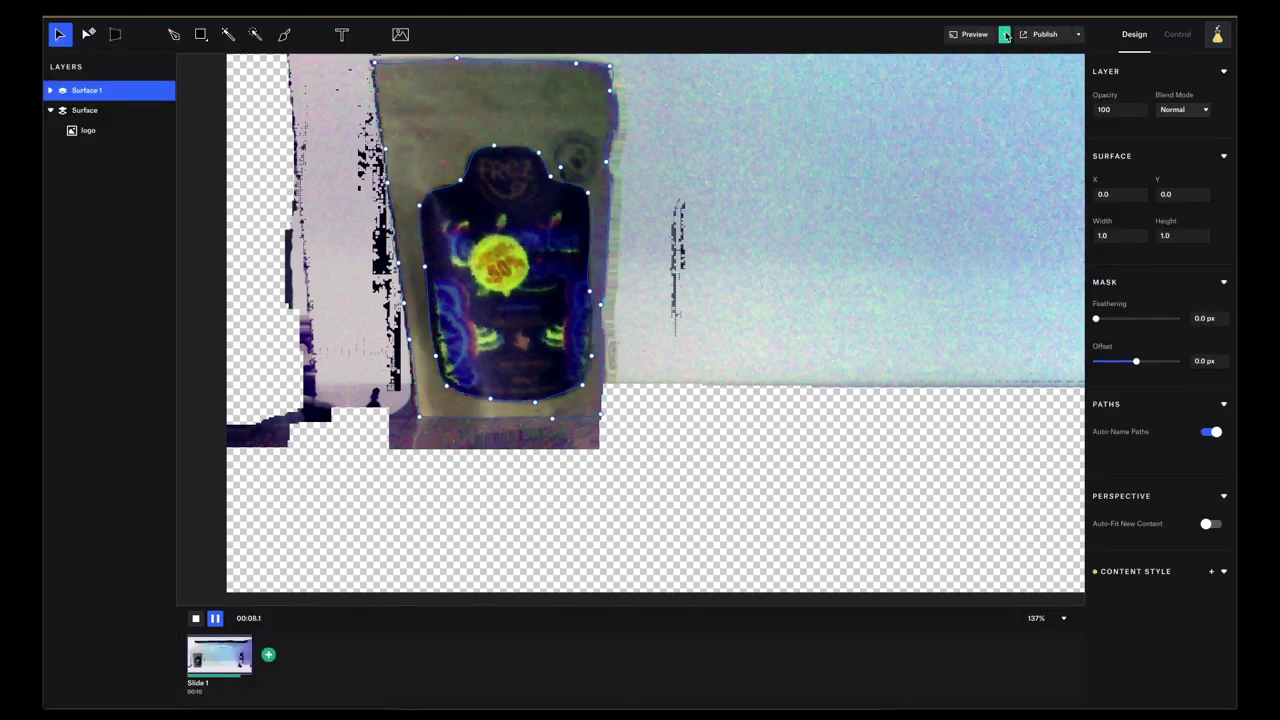
Step: Review the preview settings for cursor, masks, video stream and NDI output, and accept them
click(1004, 34)
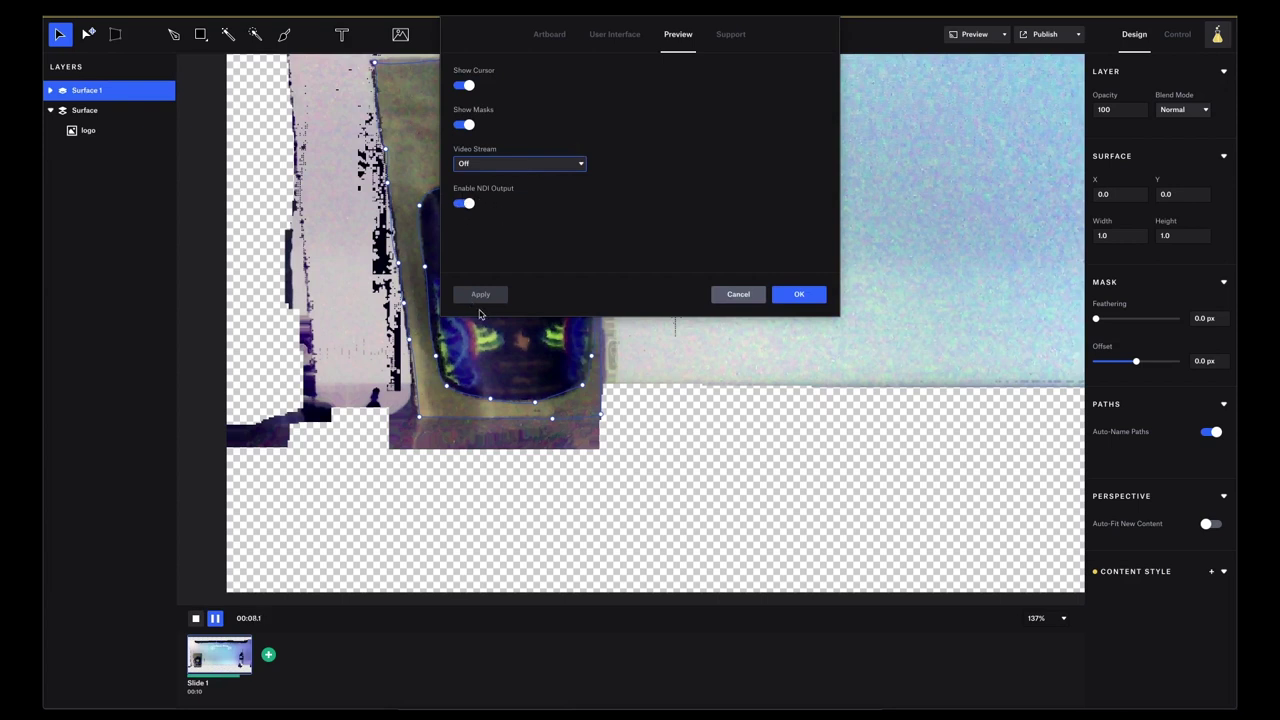
click(797, 296)
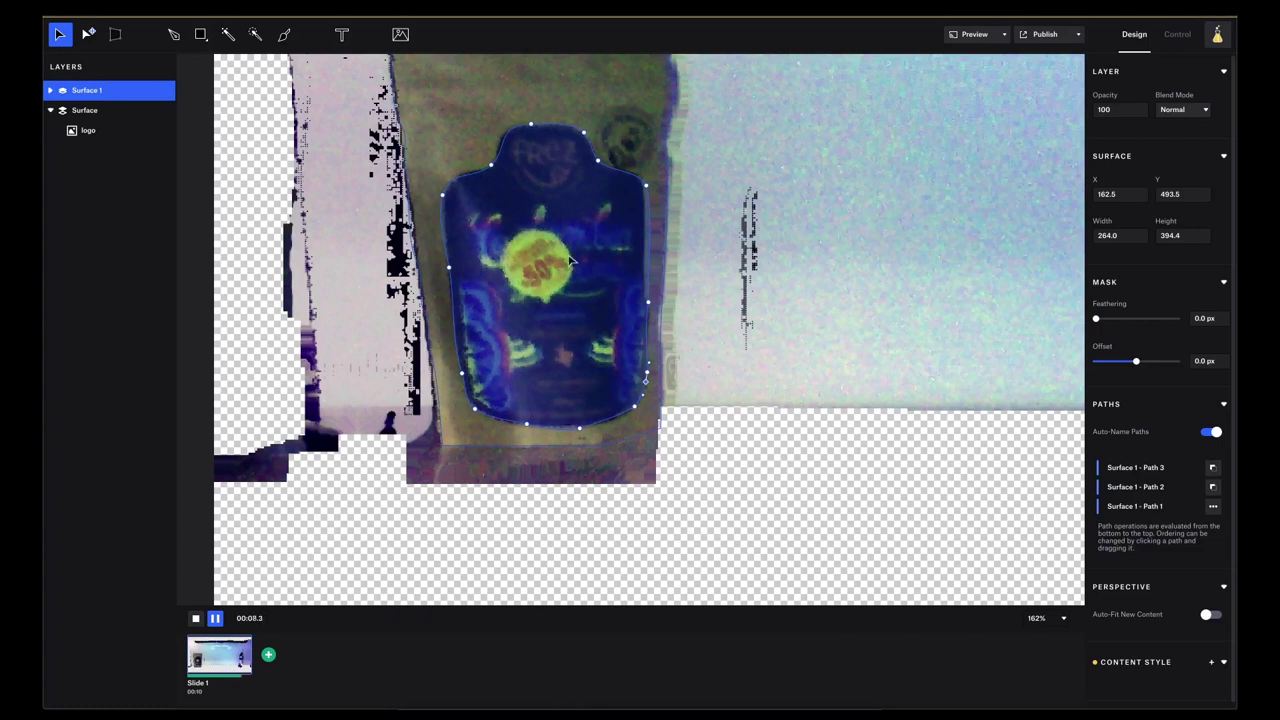
scroll(552, 242, up, 2)
scroll(552, 242, up, 1)
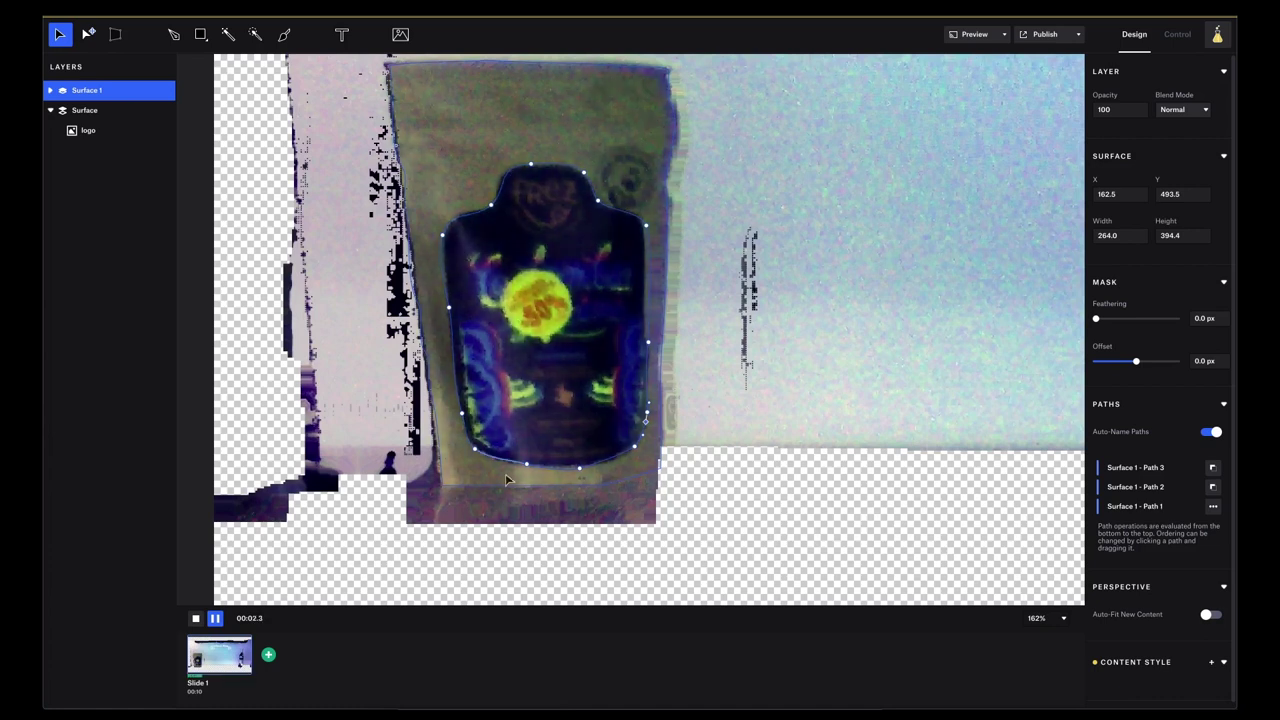
Step: Paint over the coffee bag's dark label with the Brush at size 70 and create a surface from that selection
key(Escape)
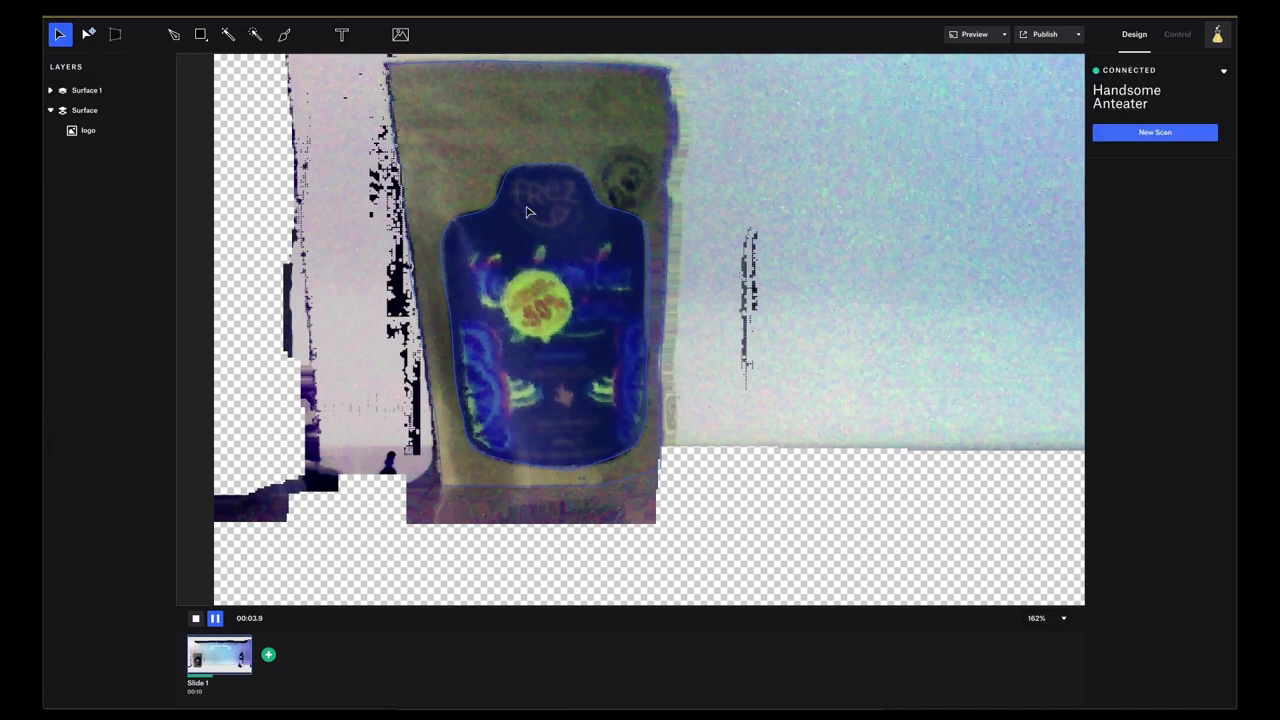
click(285, 38)
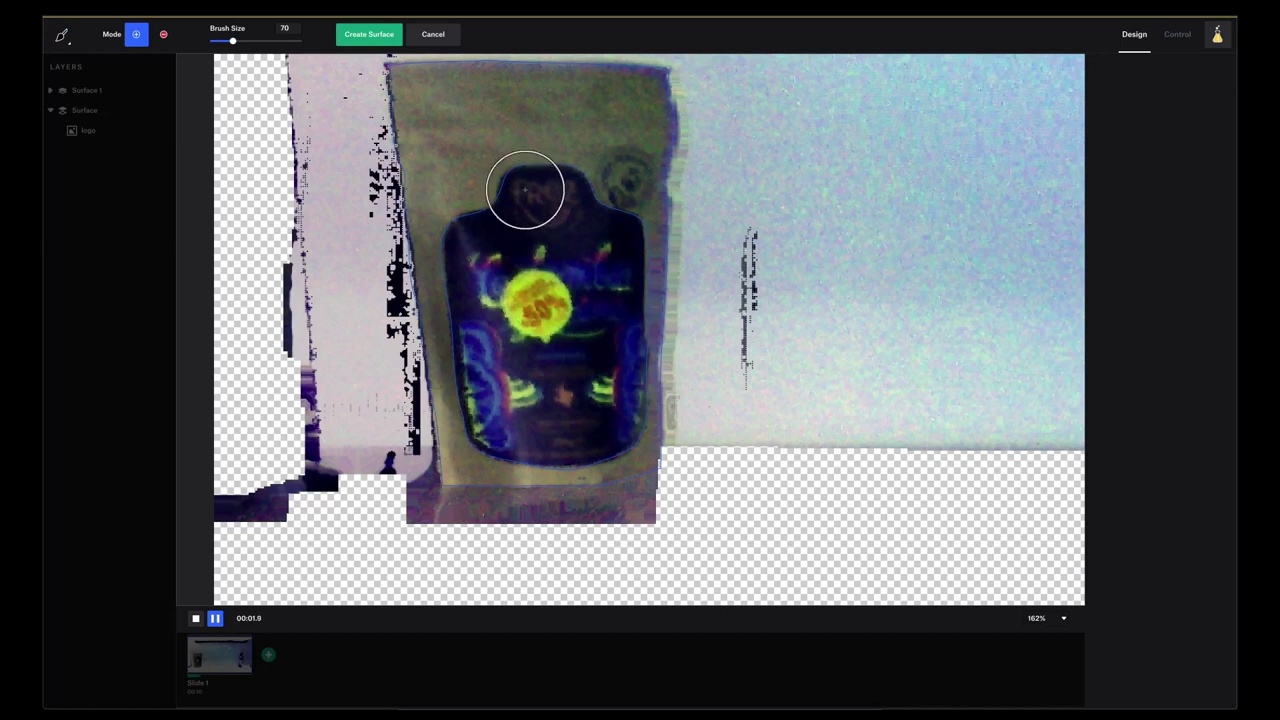
mouse_move(525, 189)
mouse_down()
mouse_move(477, 231)
mouse_move(478, 358)
mouse_move(495, 425)
mouse_move(586, 437)
mouse_move(609, 423)
mouse_move(611, 240)
mouse_move(611, 314)
mouse_move(537, 386)
mouse_up()
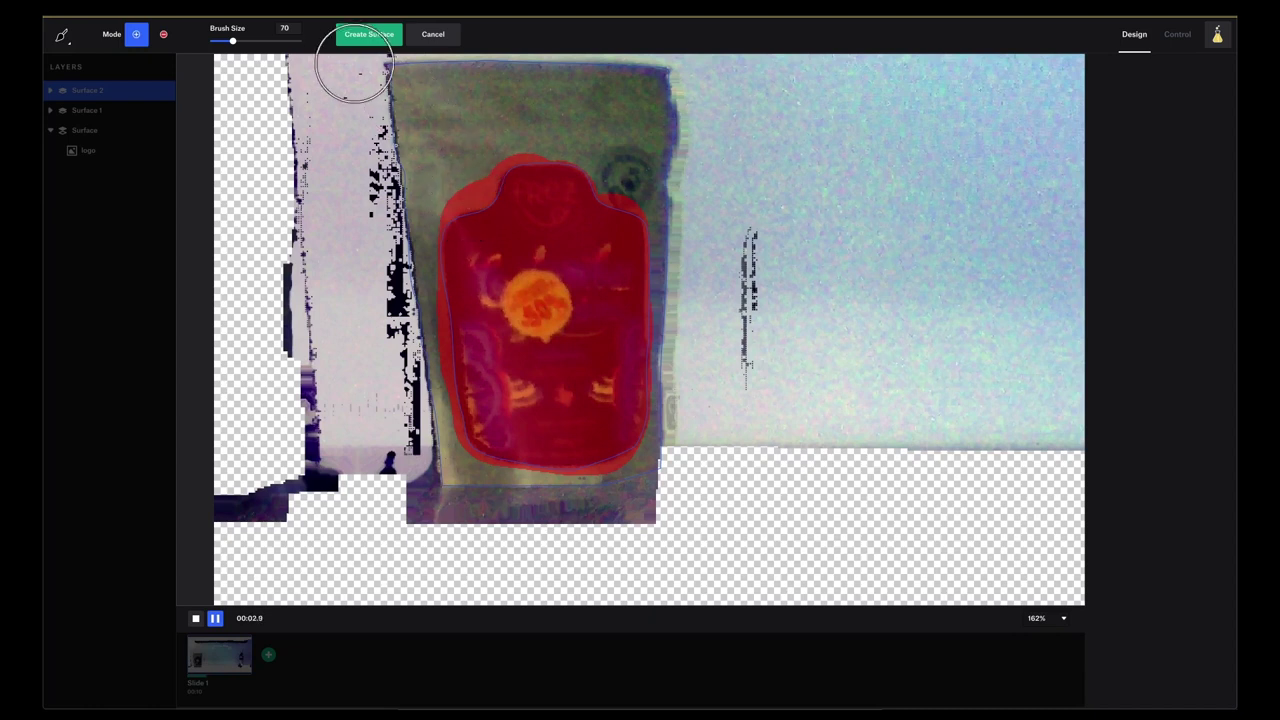
click(358, 35)
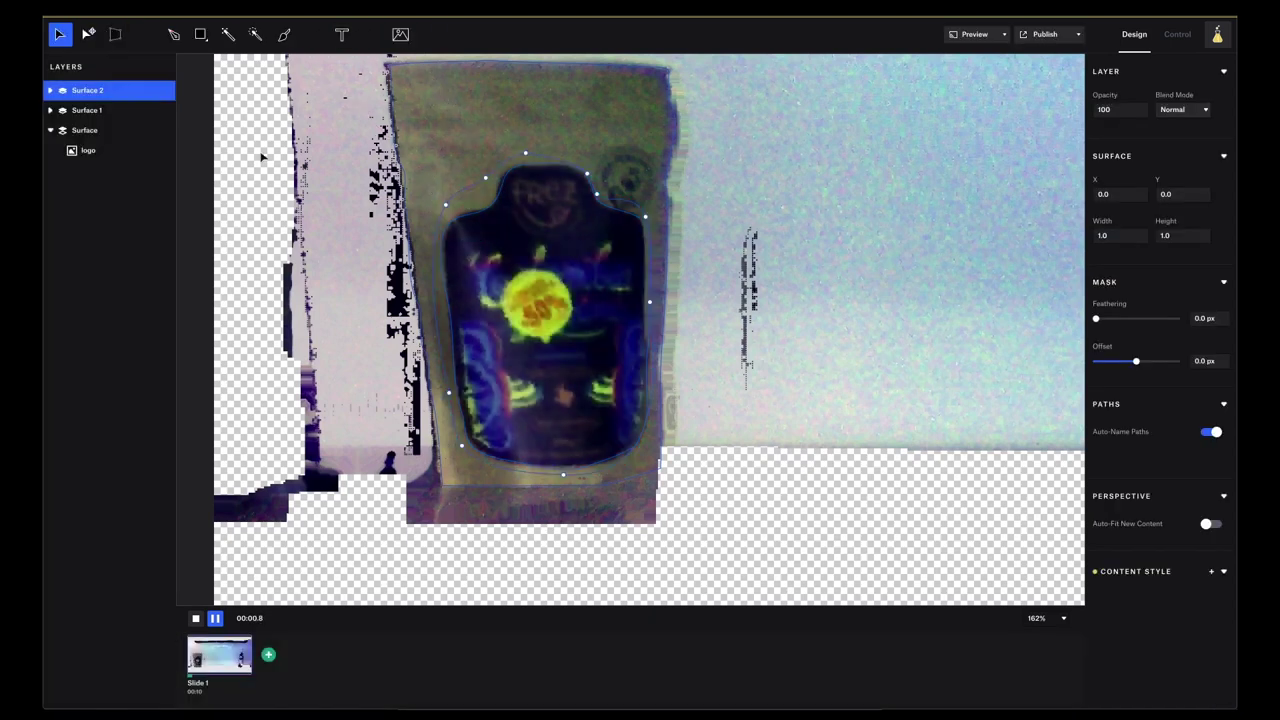
Step: Rename the surface that holds the logo image as Logo
click(85, 139)
click(86, 138)
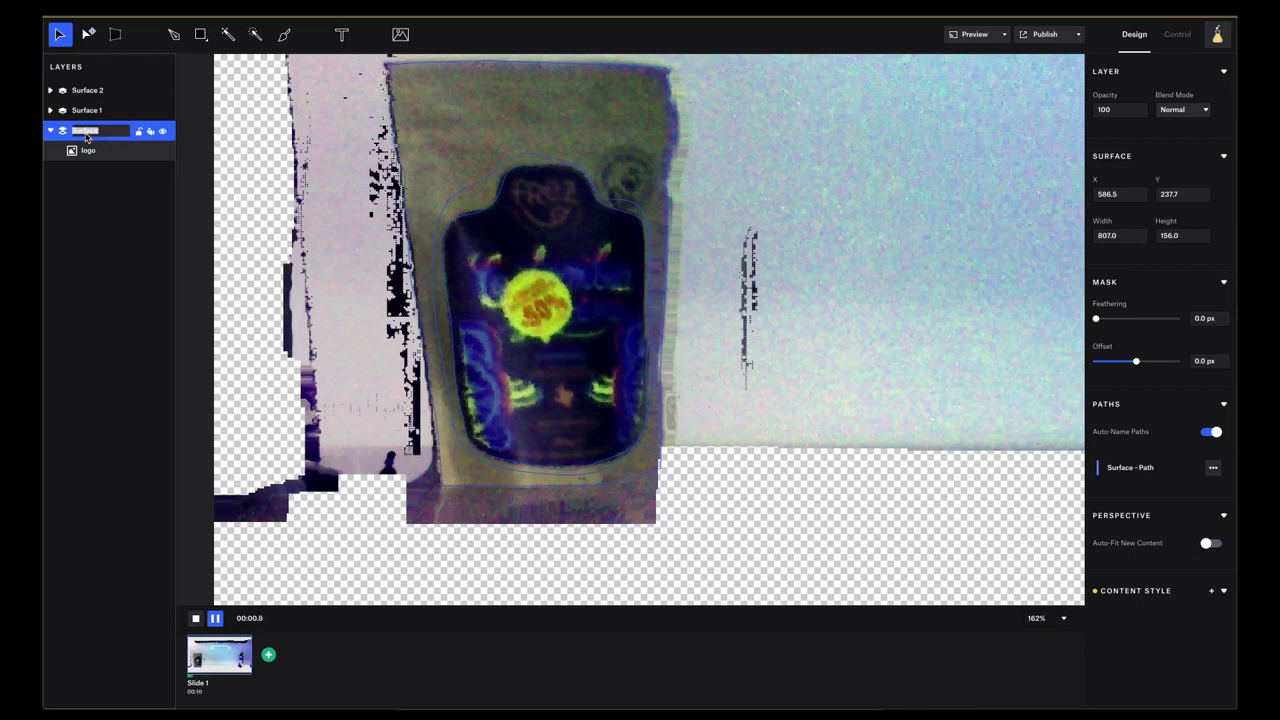
text(Logo)
key(Return)
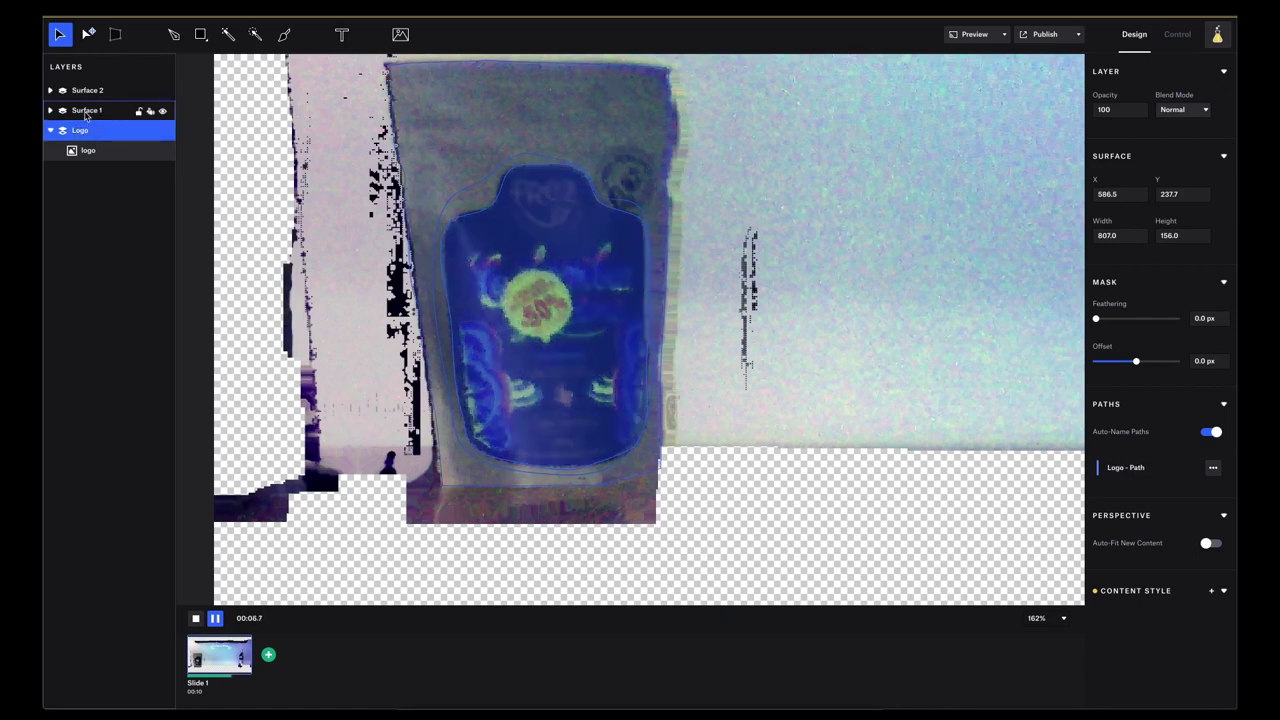
Step: Rename the bag surface, Surface 1, as Coffee Bag and the label surface, Surface 2, as Coffee Label
click(86, 112)
double_click(86, 112)
text(Co)
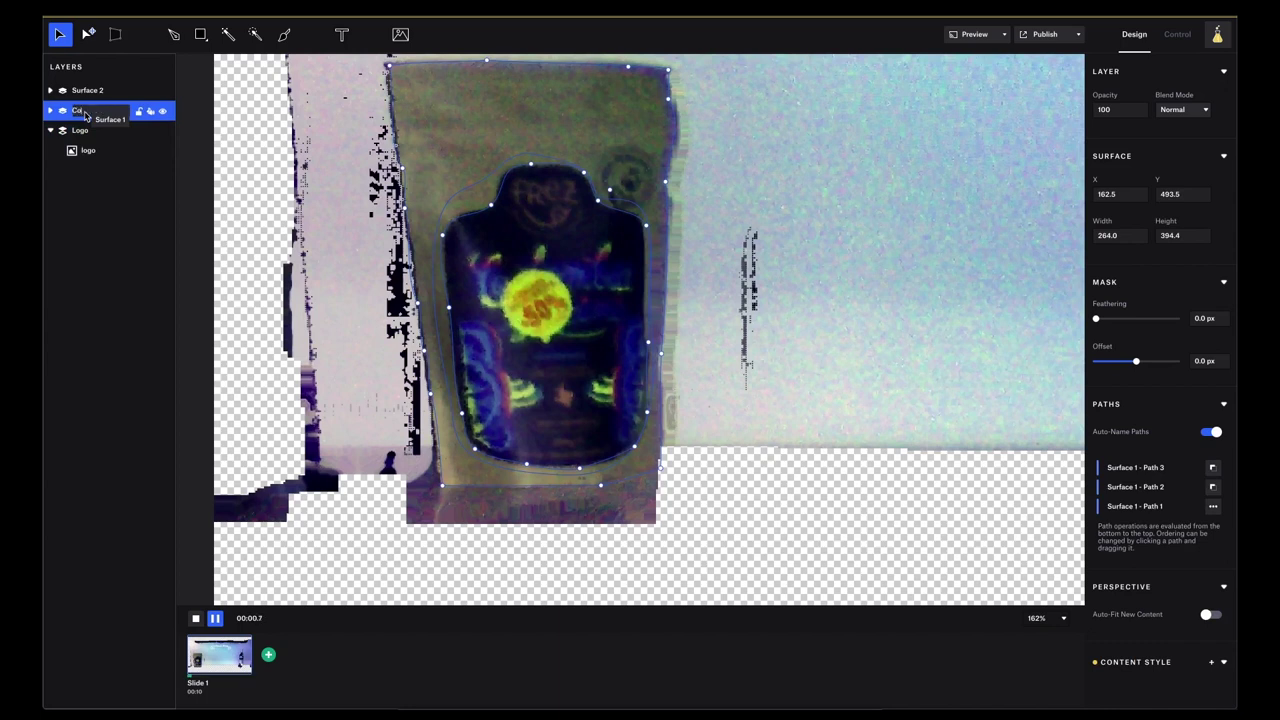
text(ffee Bag)
key(Return)
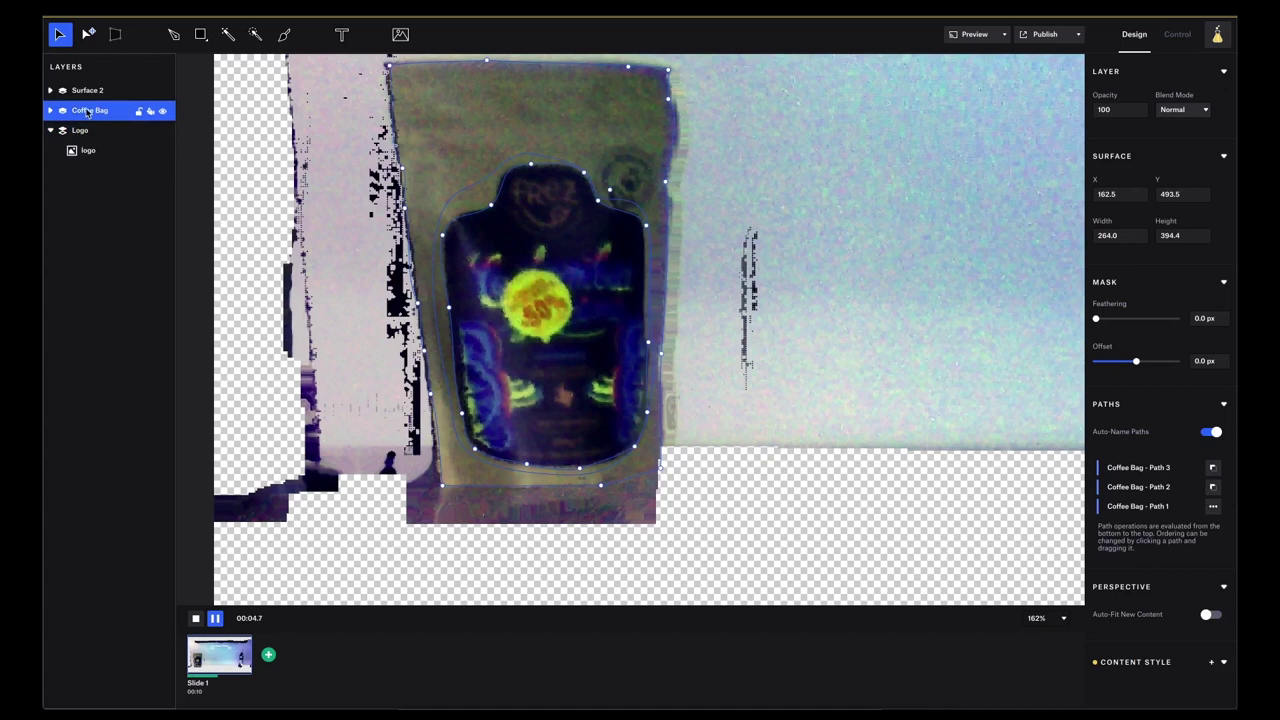
double_click(85, 92)
text(Coffee Label)
key(Return)
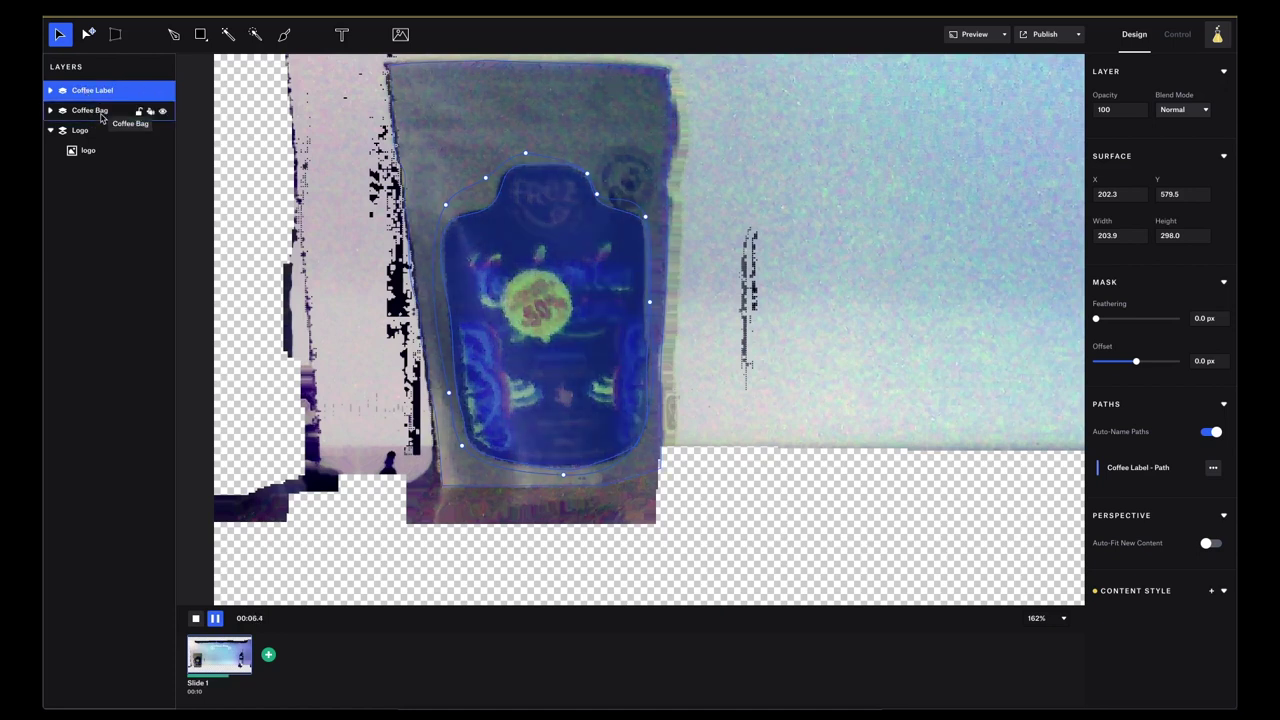
Step: Insert the built-in Ganzfeld effect into the Coffee Bag surface
click(102, 117)
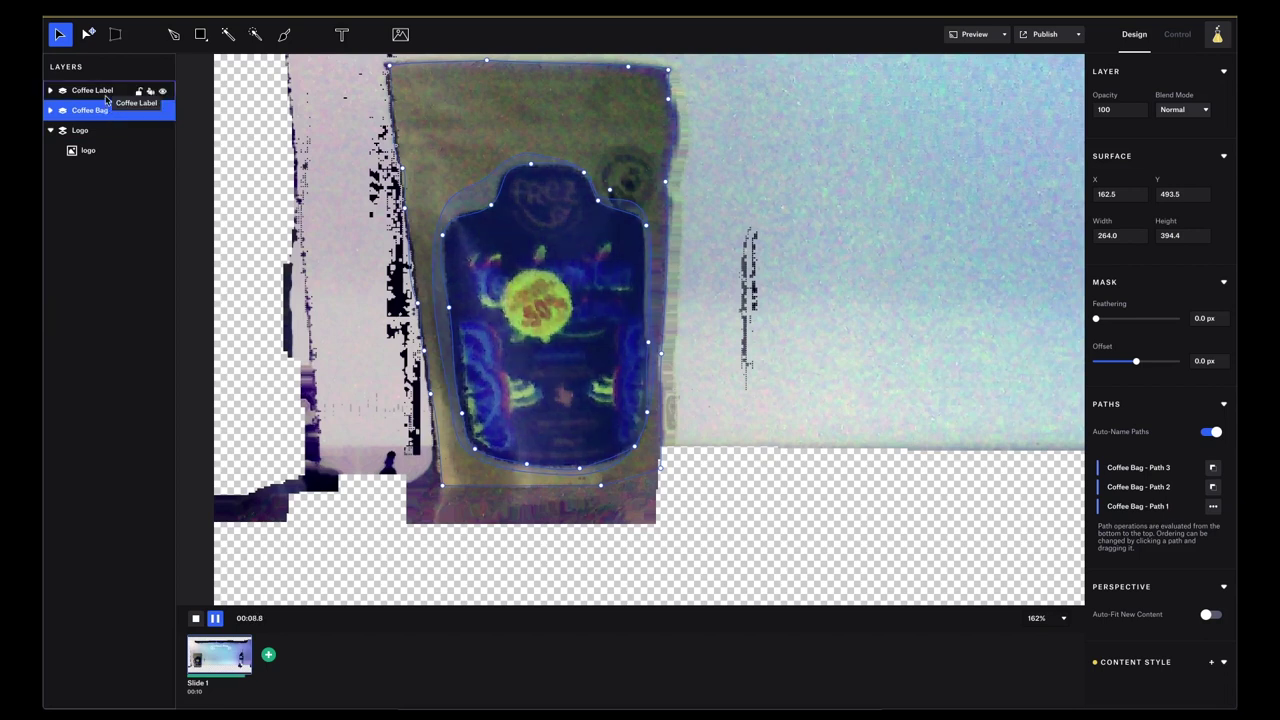
click(400, 34)
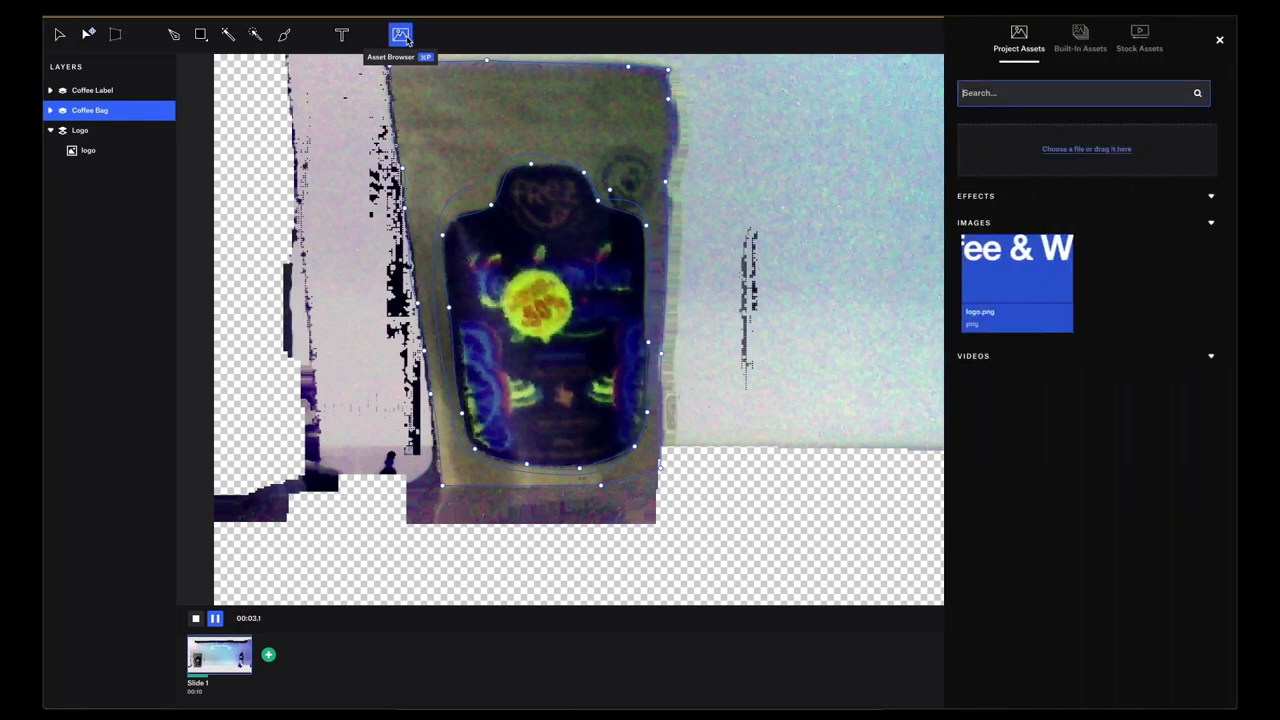
click(1012, 95)
click(1080, 40)
scroll(1162, 430, down, 5)
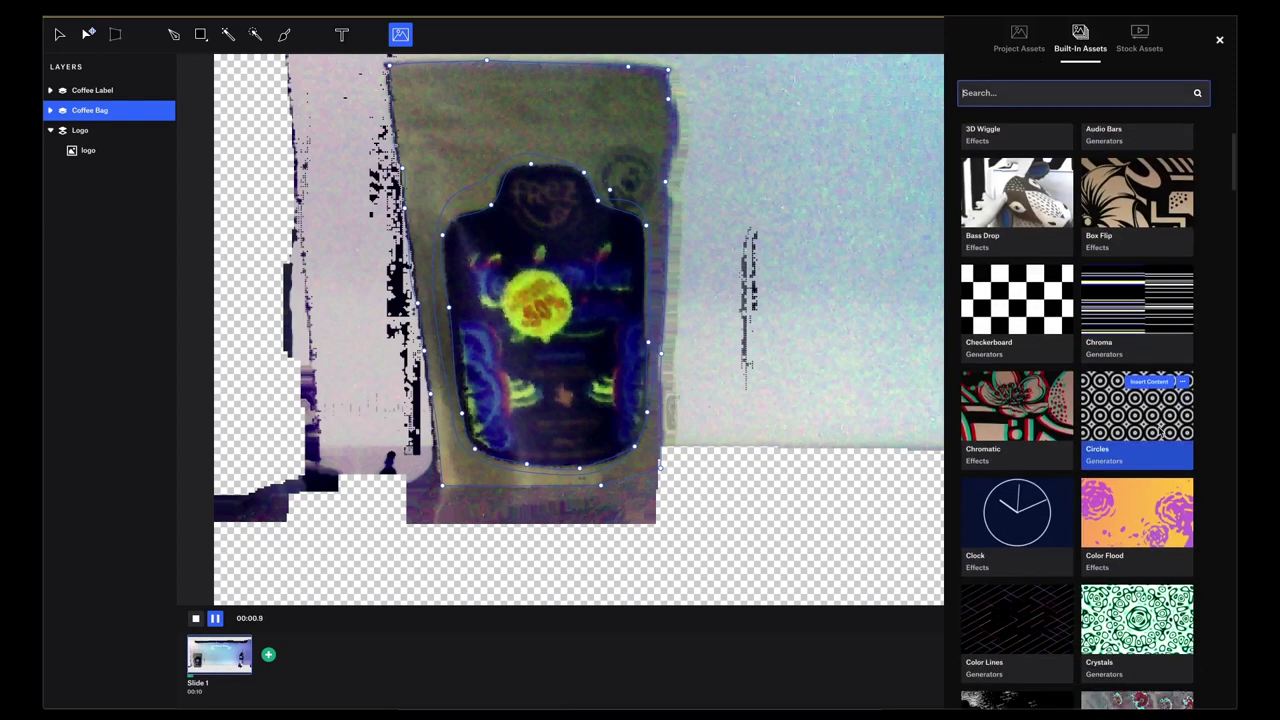
scroll(1159, 453, down, 3)
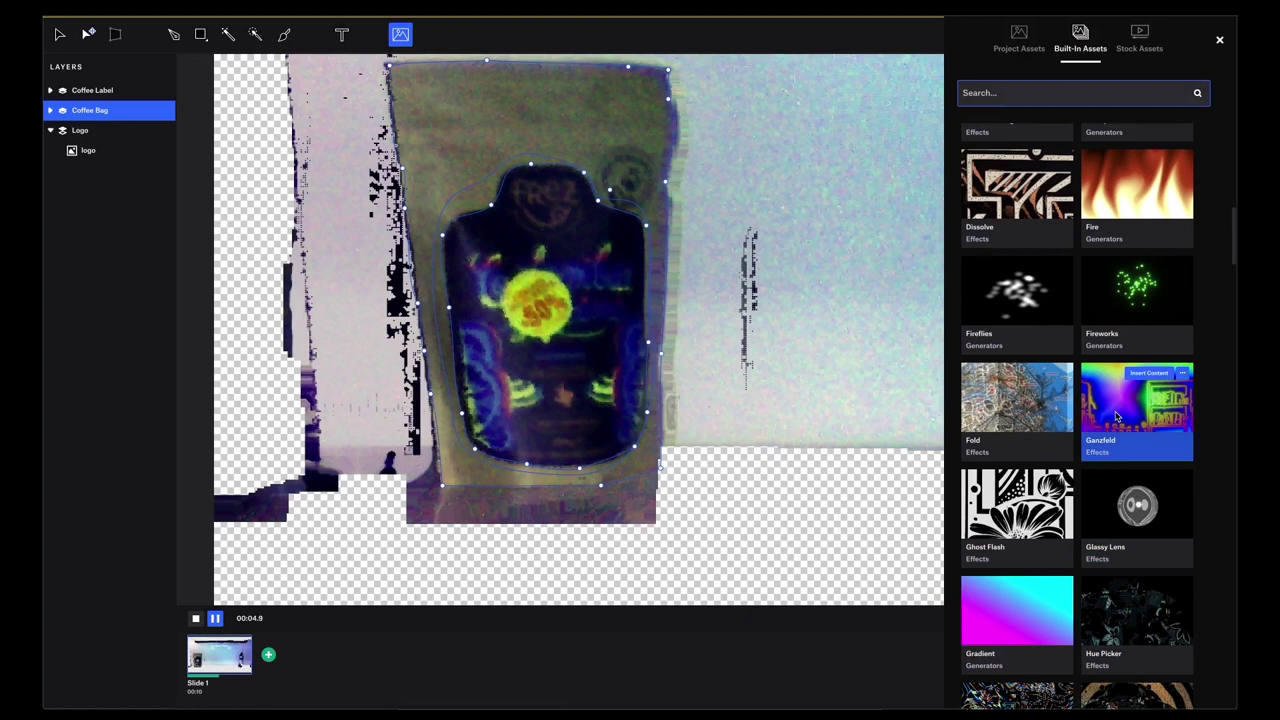
click(1153, 378)
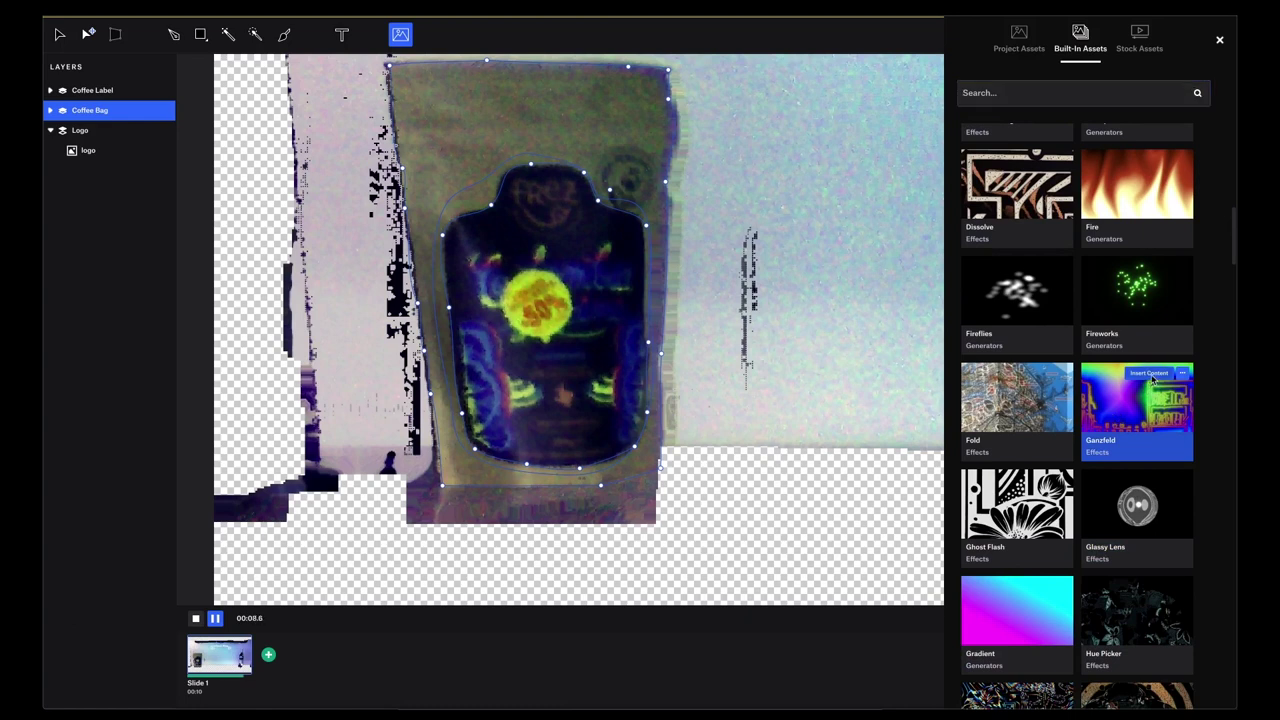
click(1153, 376)
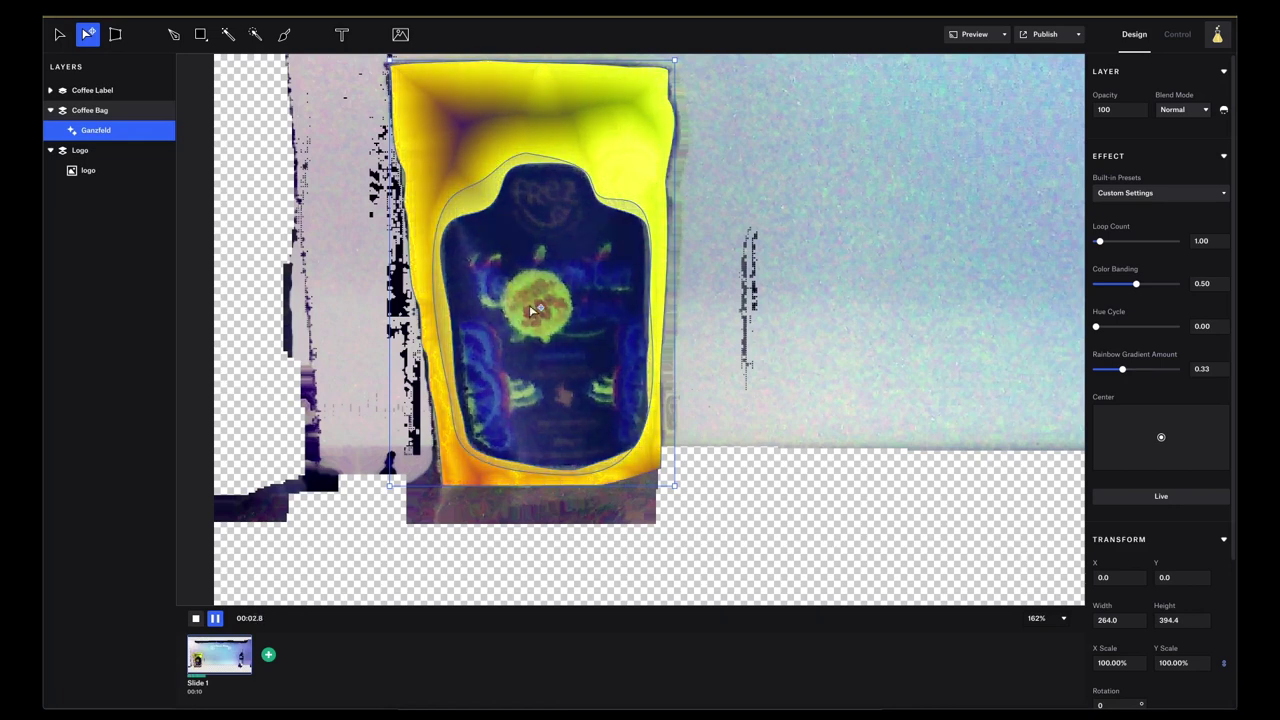
Step: Search the built-in assets for "solid" and insert the Solid Color generator into the Coffee Label surface
click(100, 90)
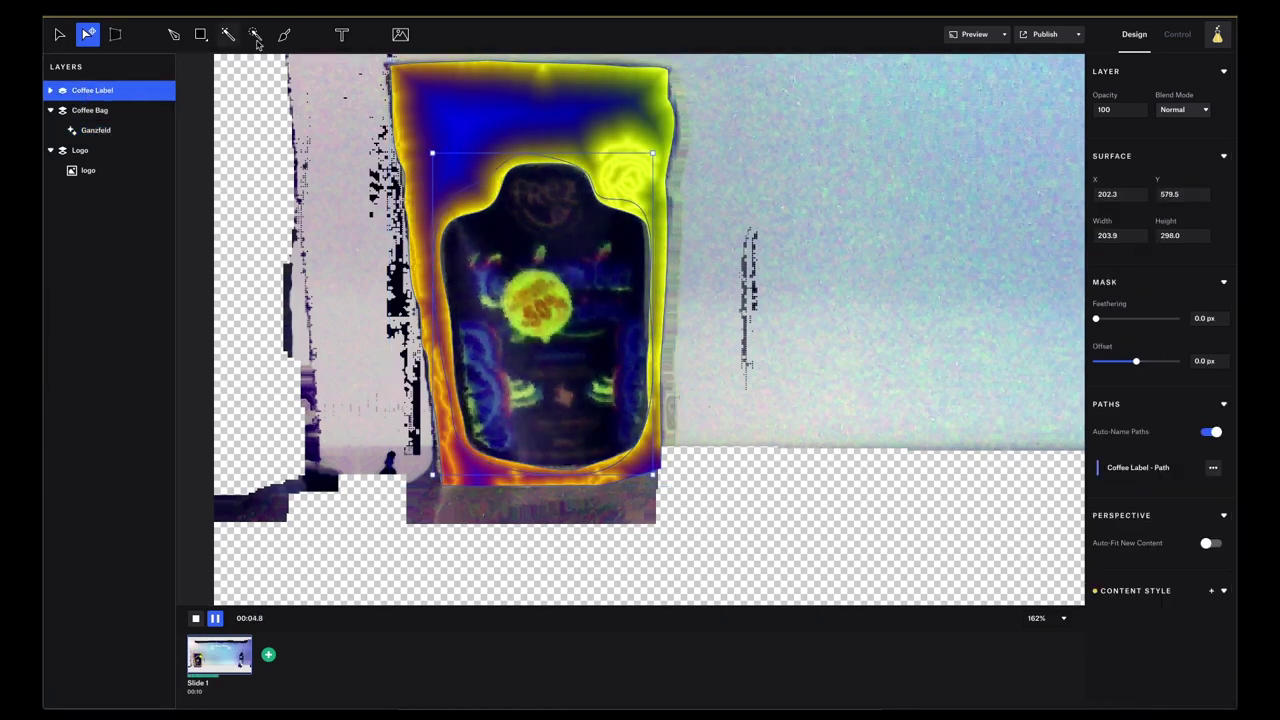
click(400, 34)
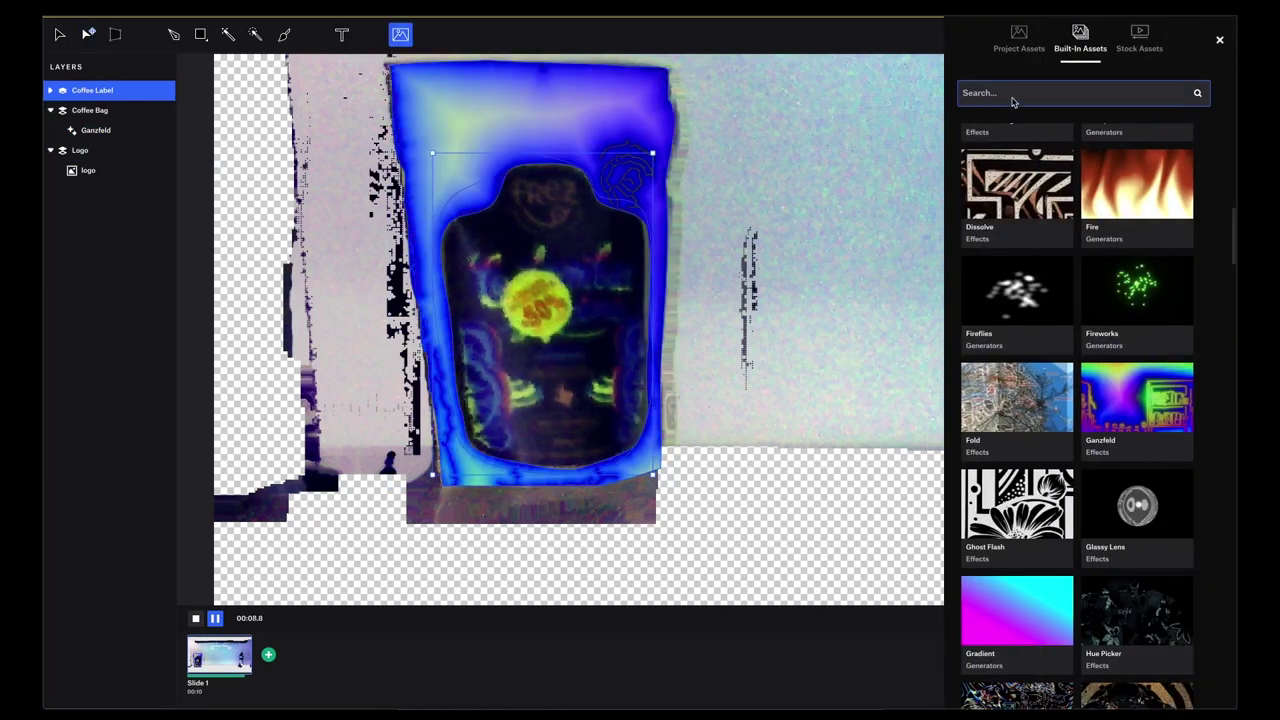
text(solid)
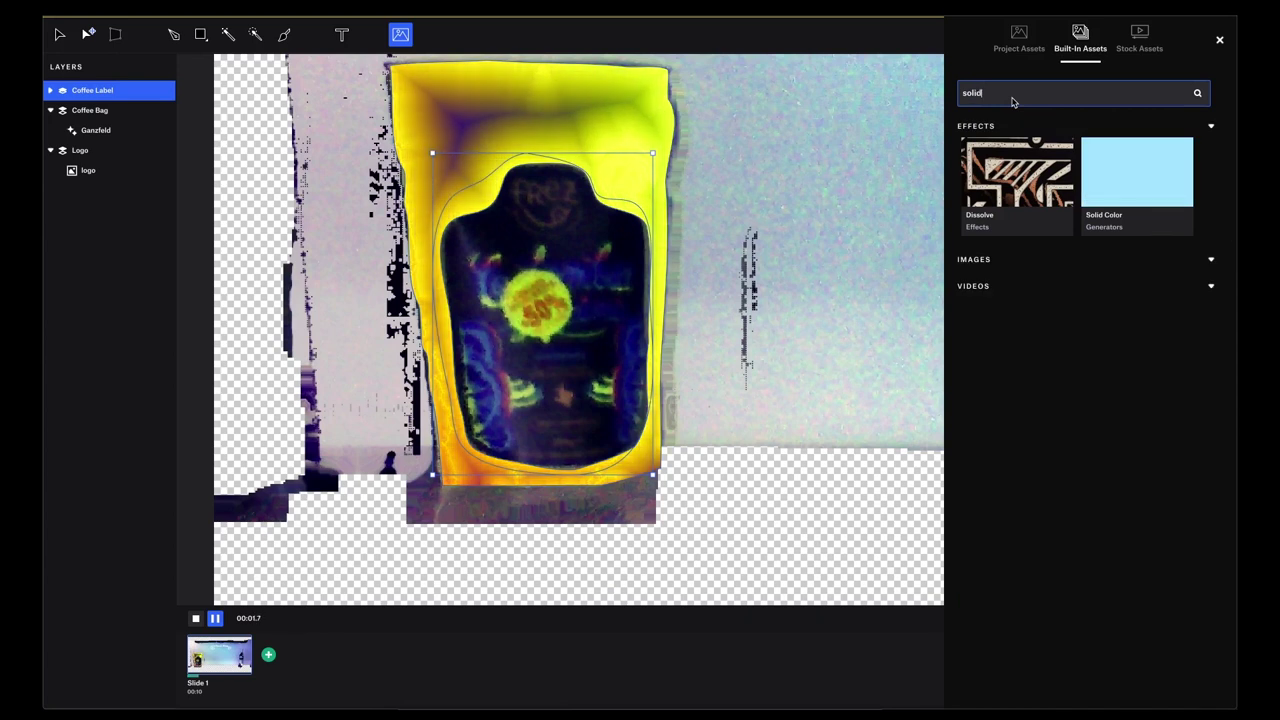
mouse_move(1010, 177)
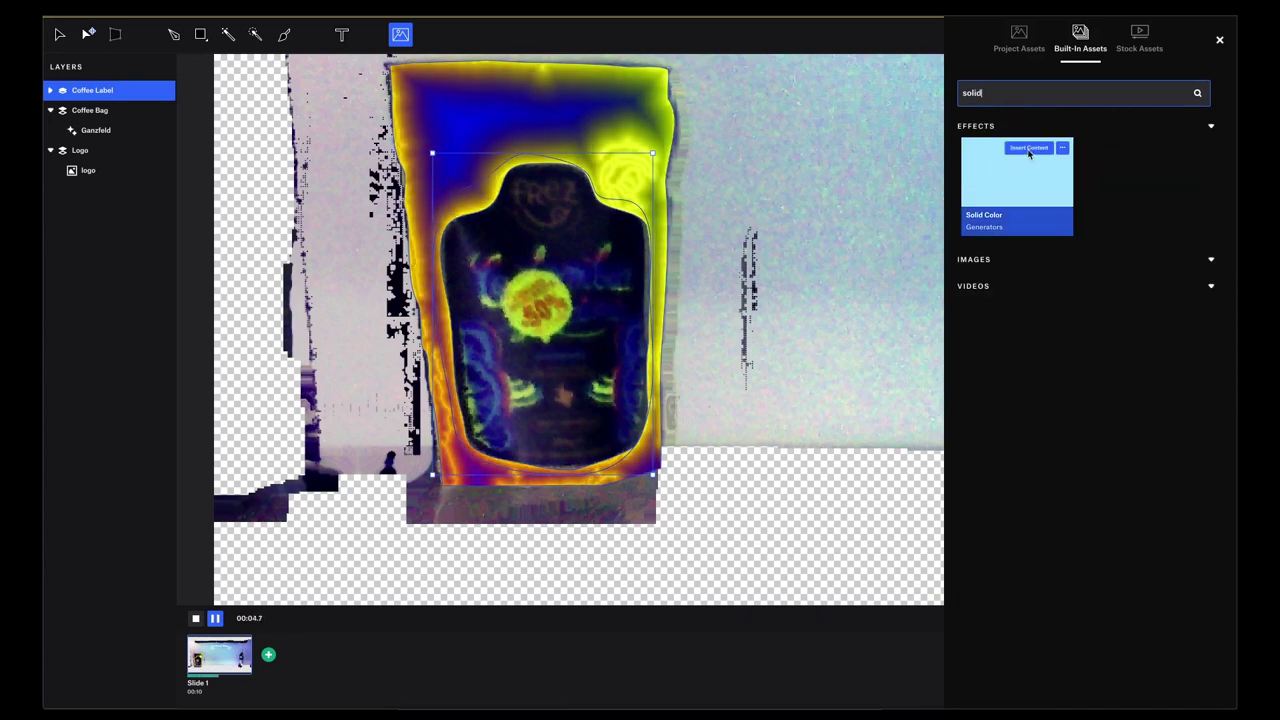
click(1029, 149)
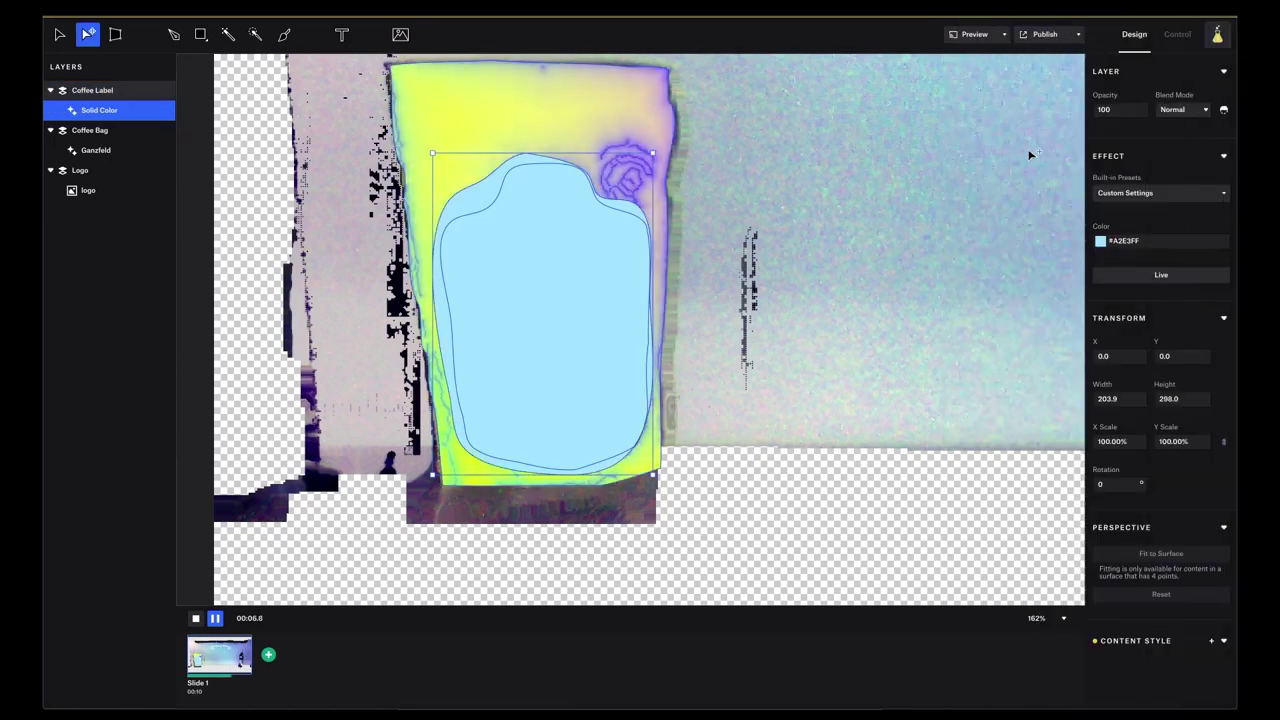
Step: Set the Coffee Label's solid color to White from the Apple color palette
click(1100, 242)
scroll(929, 429, down, 3)
click(888, 482)
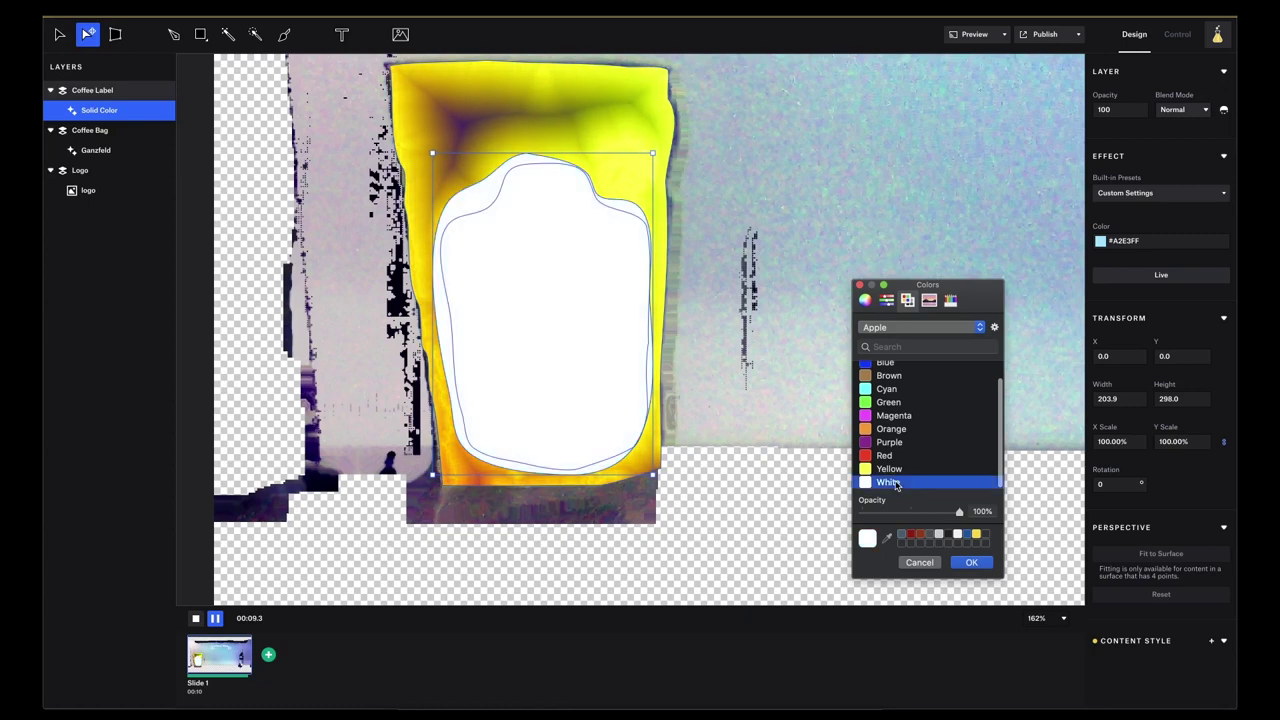
click(971, 562)
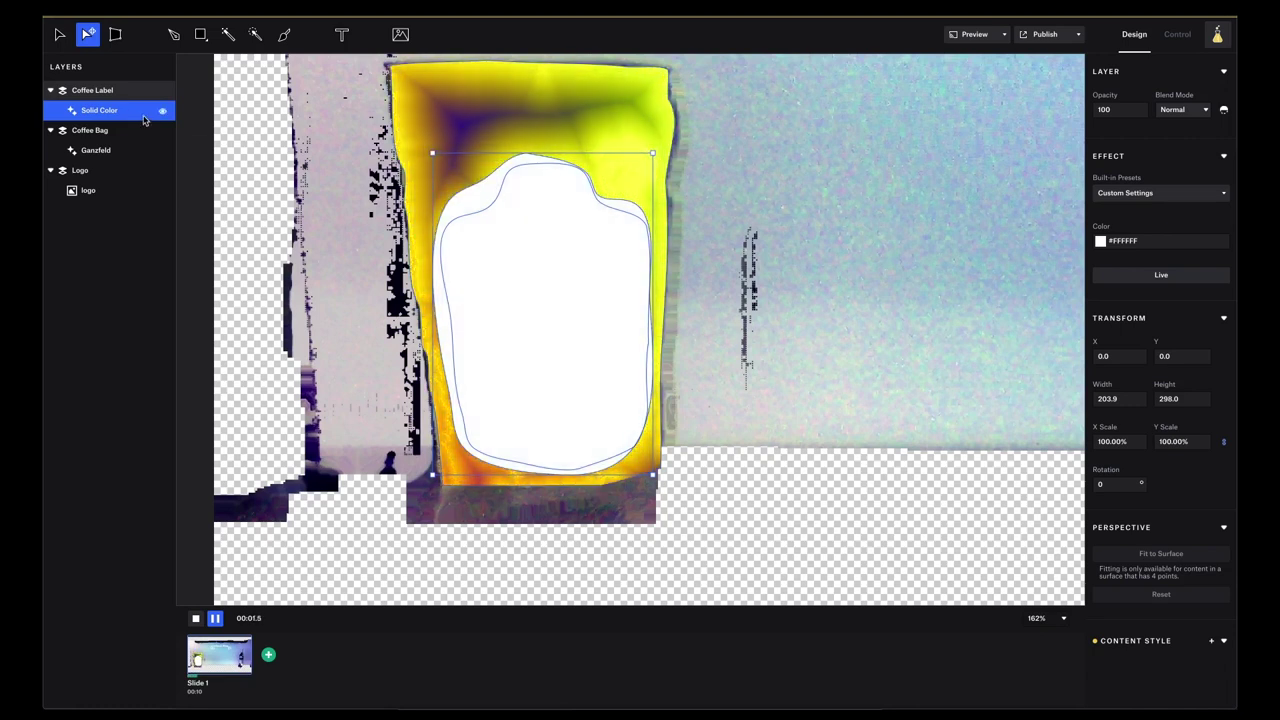
Step: Move the Coffee Label surface below the Coffee Bag surface in the layer order
click(99, 92)
click(100, 133)
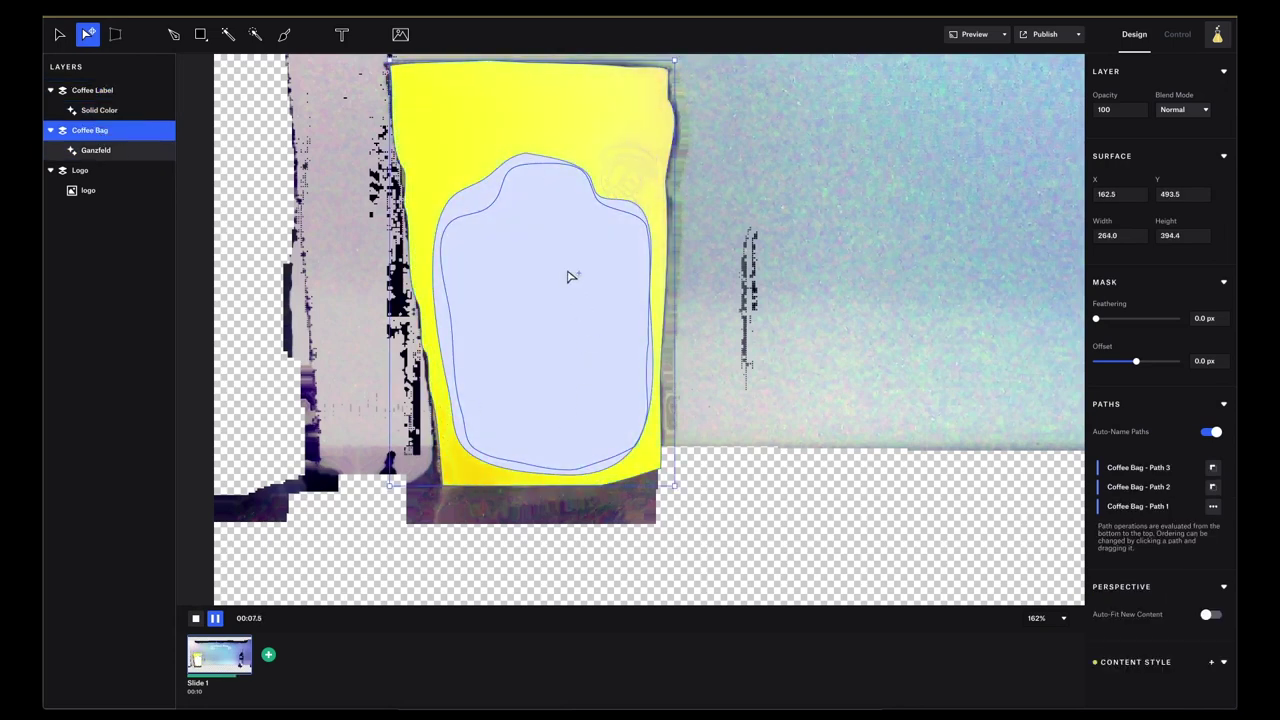
click(100, 92)
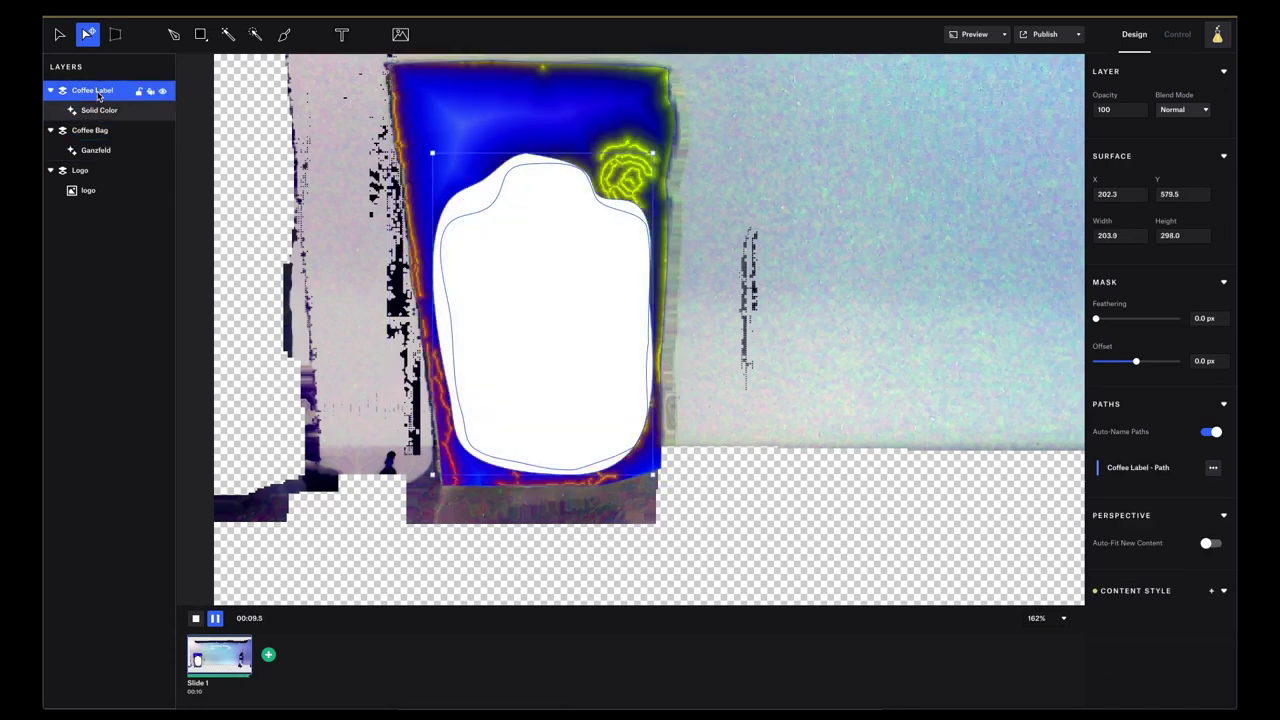
drag(103, 94, 102, 167)
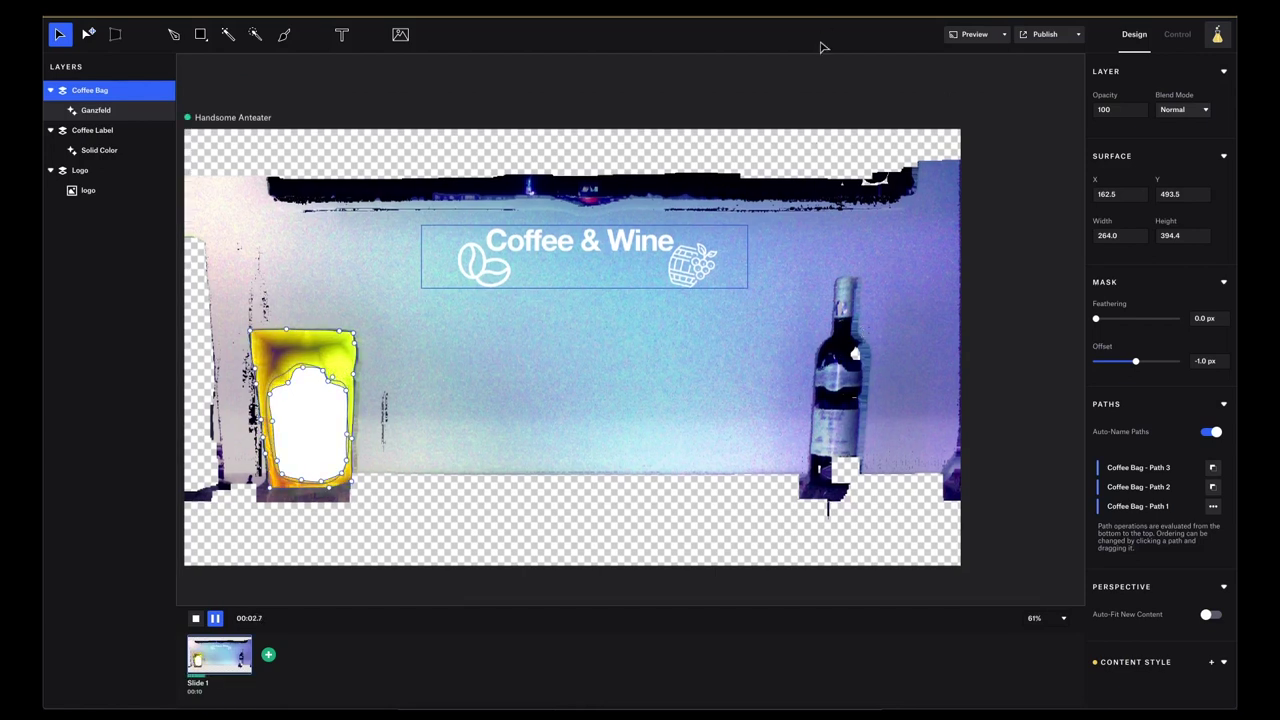
Step: Paint over the whole wine bottle with a smaller Brush, create a surface from the selection and accept its edge fit
scroll(847, 397, up, 5)
scroll(877, 283, down, 2)
scroll(877, 283, right, 2)
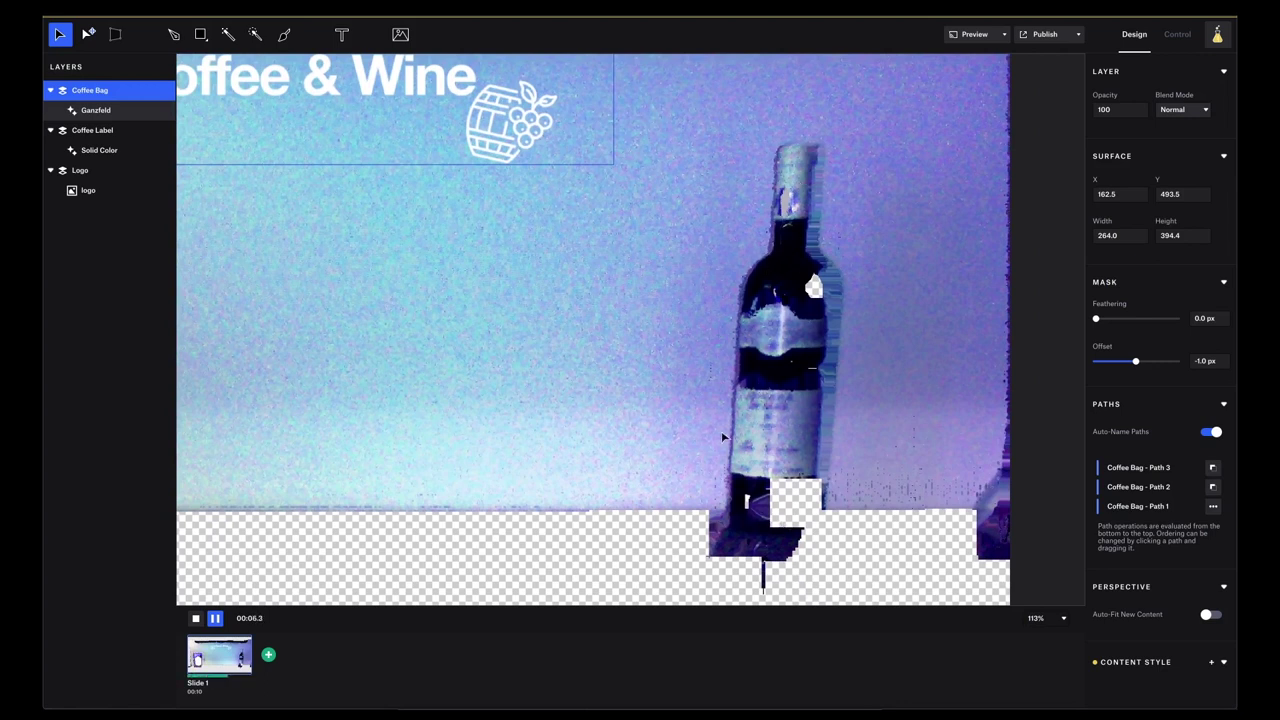
key(b)
key(bracketleft)
key(bracketleft)
mouse_move(790, 168)
mouse_down()
mouse_move(754, 380)
mouse_move(770, 520)
mouse_move(815, 290)
mouse_move(743, 143)
mouse_up()
click(368, 34)
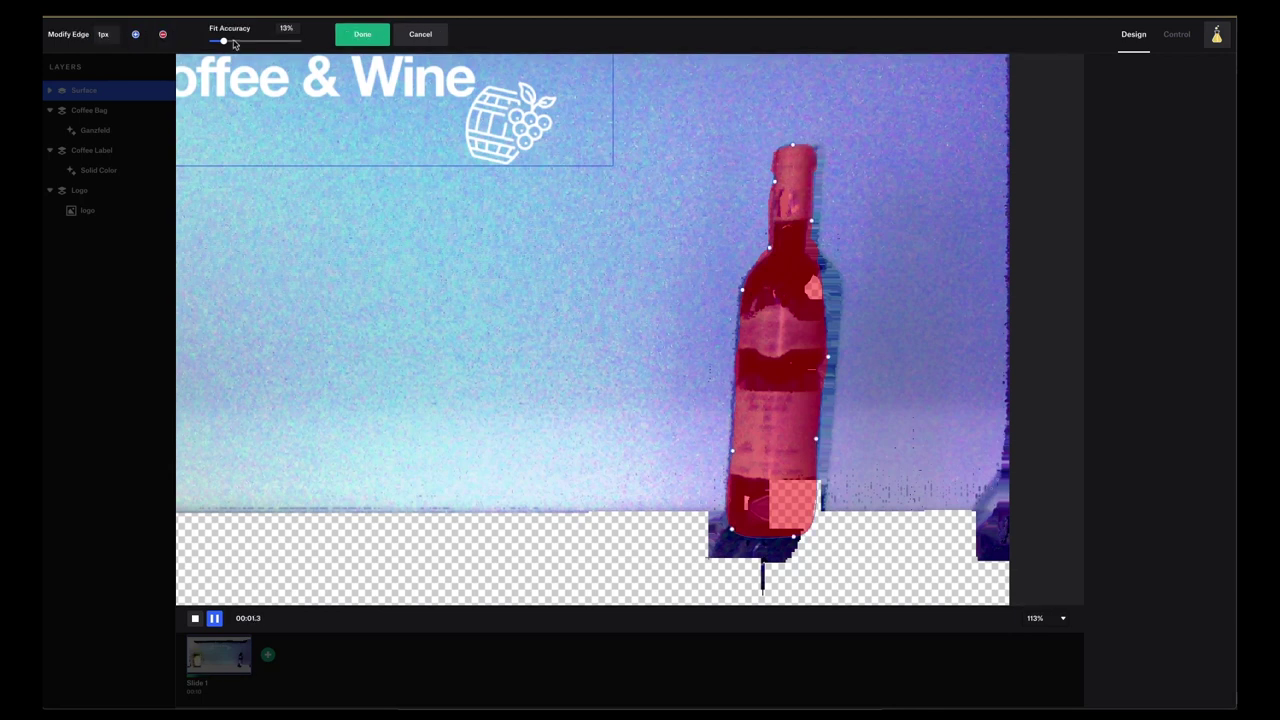
click(362, 34)
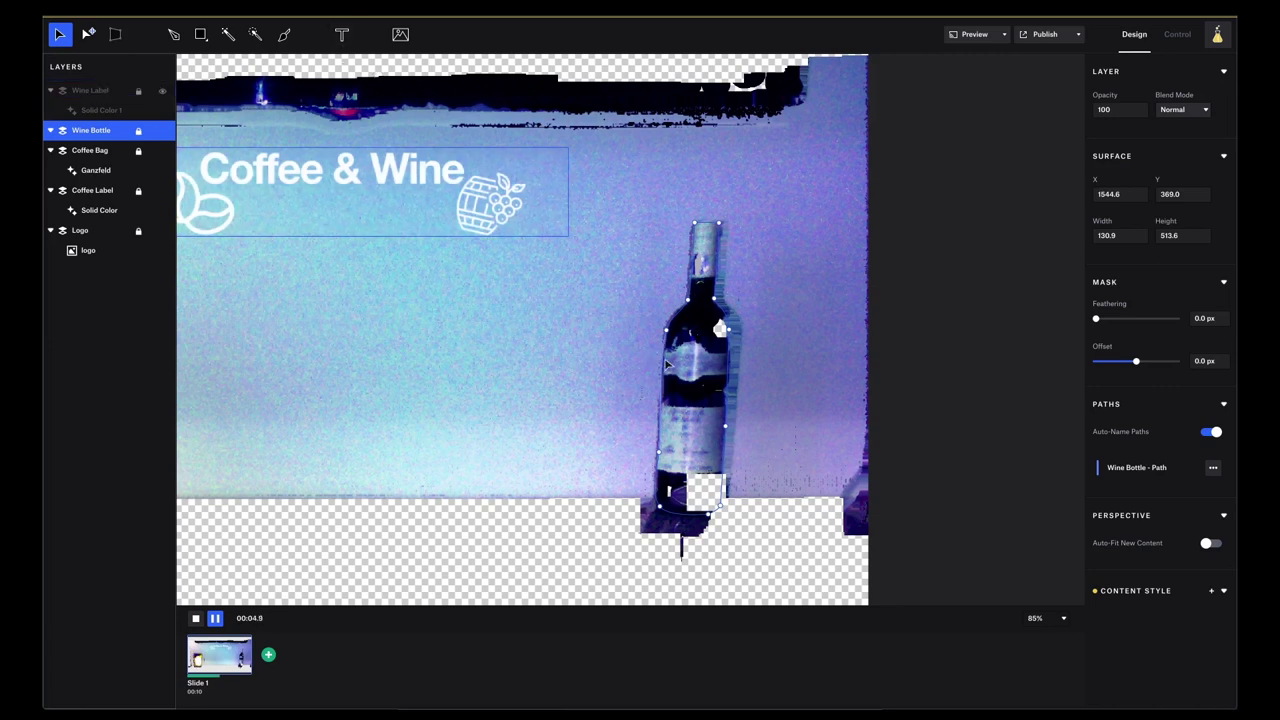
Step: Show the hidden Wine Label surface, toggling its visibility to compare its two shapes with the labels on the bottle
click(163, 95)
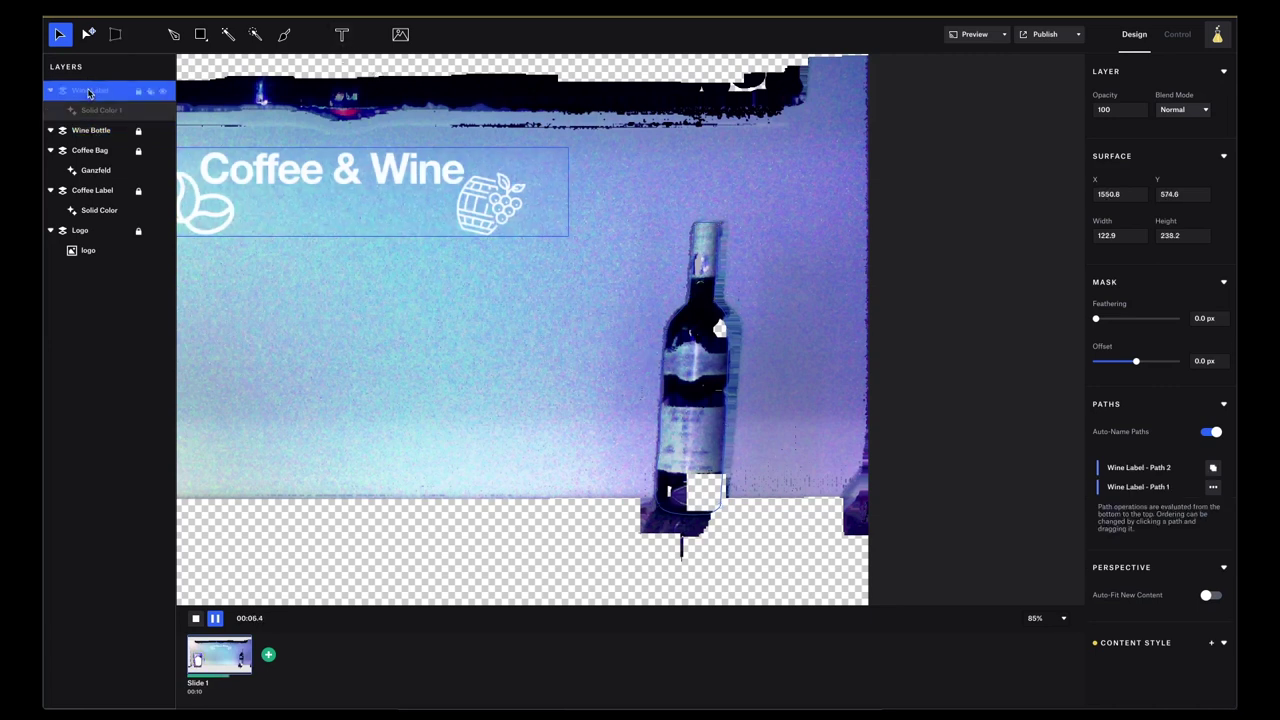
click(165, 93)
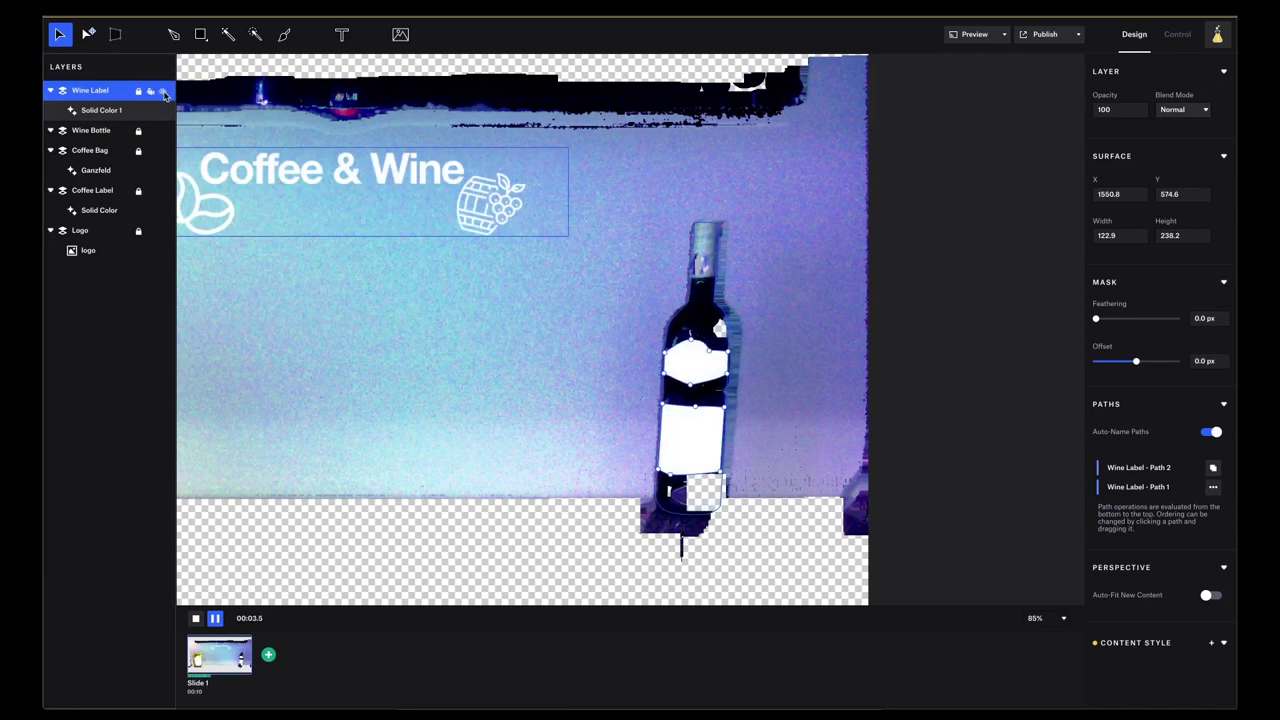
click(163, 91)
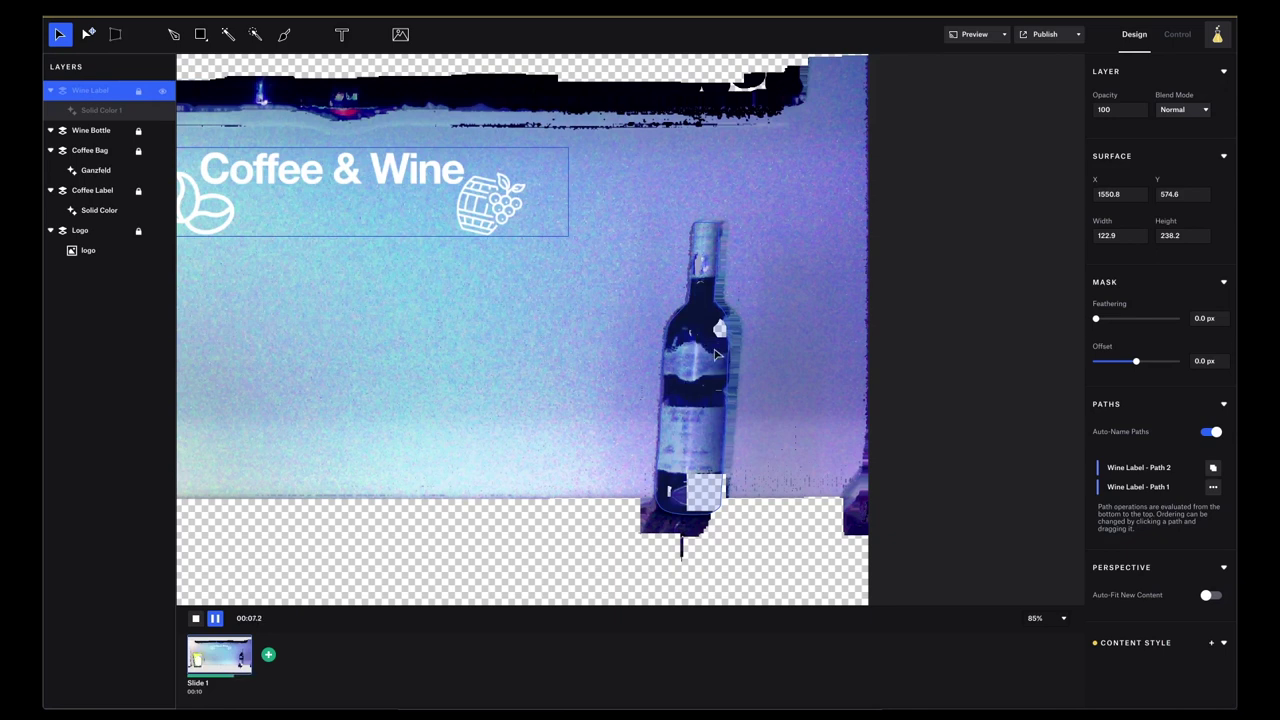
click(165, 92)
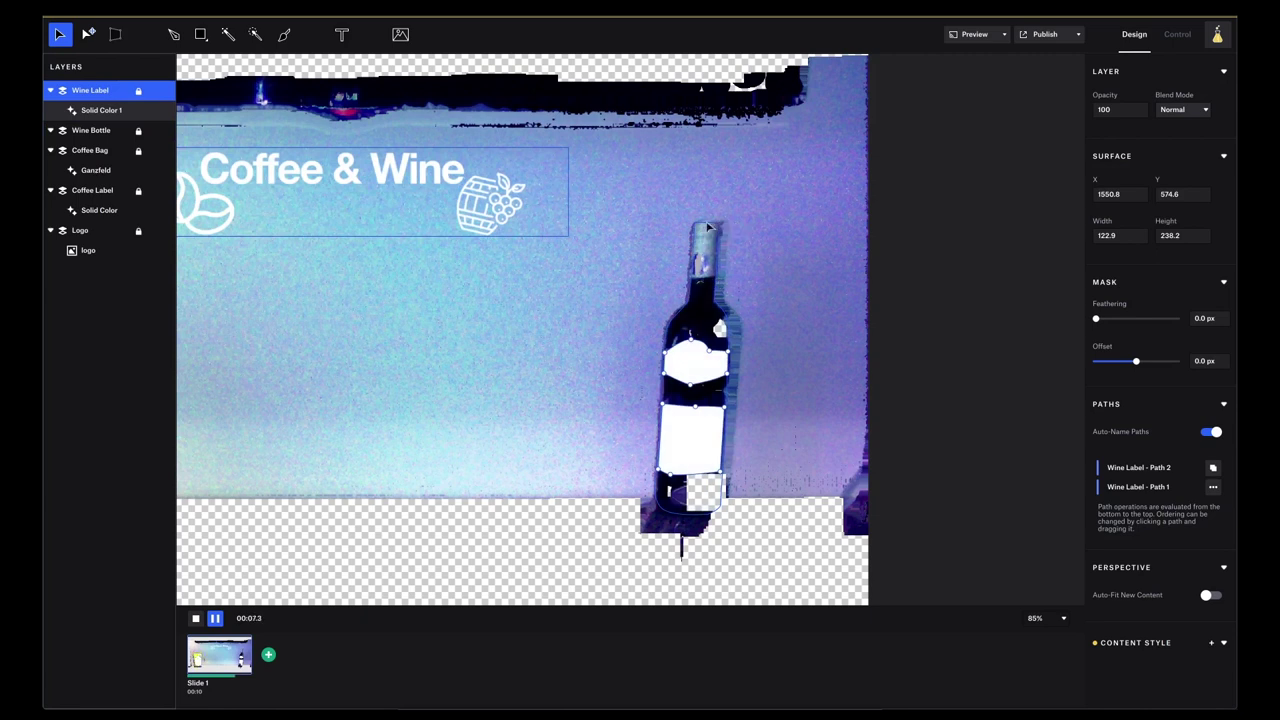
Step: Duplicate the Wine Bottle surface
click(92, 131)
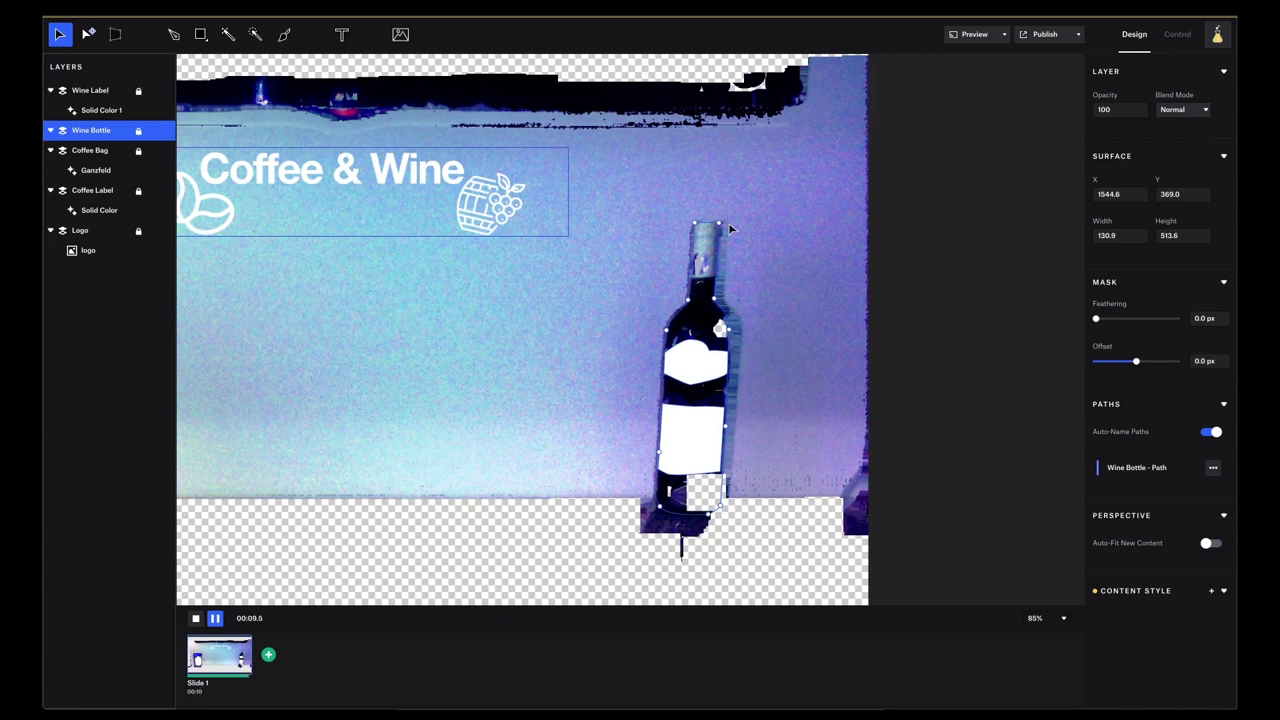
right_click(92, 131)
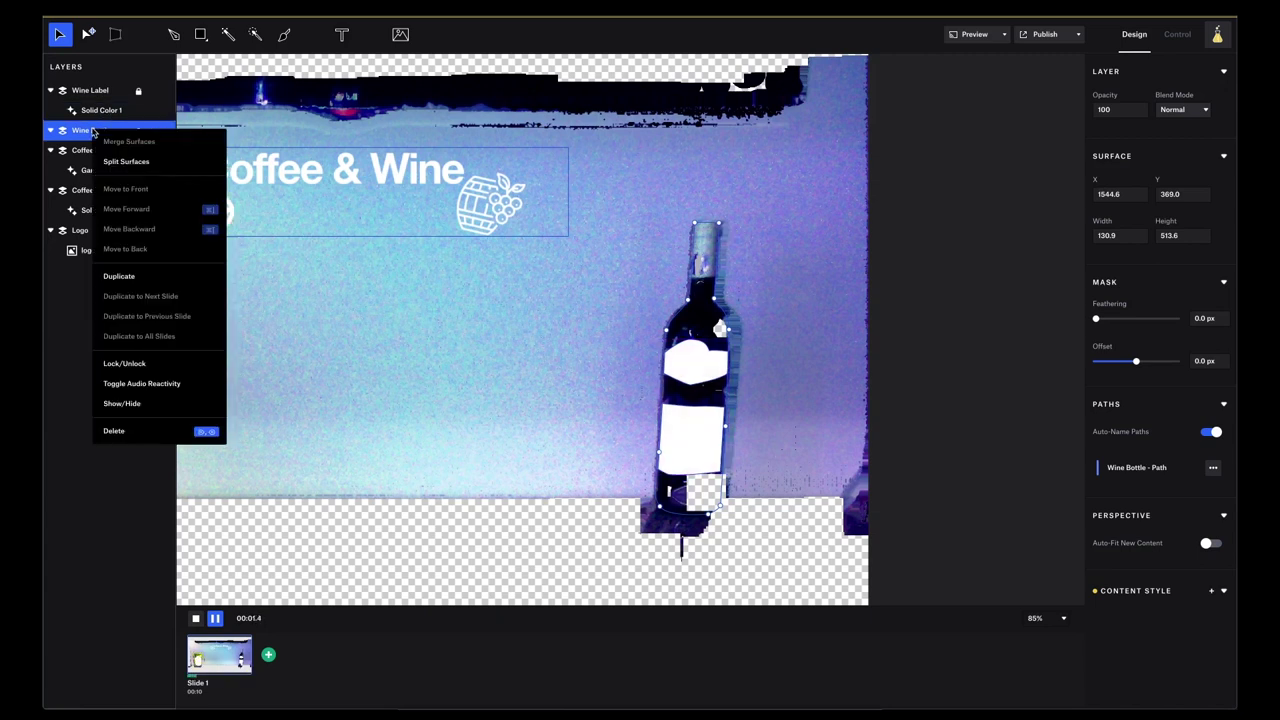
click(140, 277)
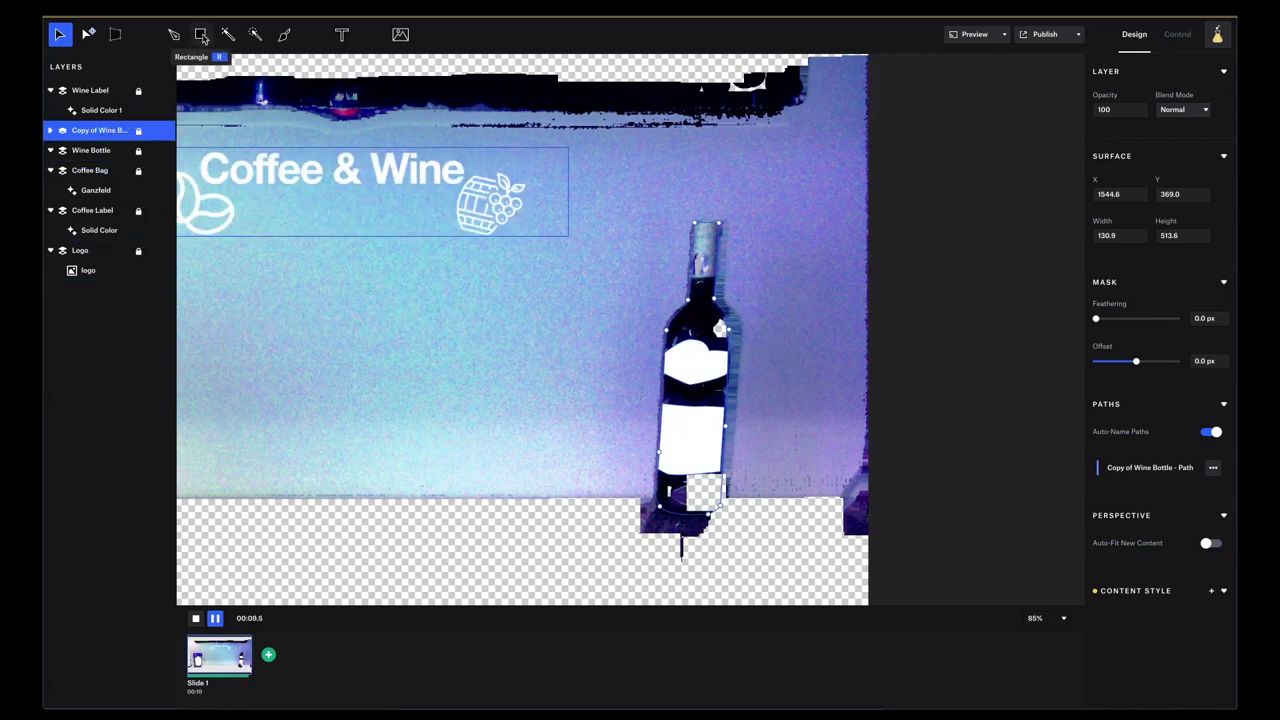
Step: Draw a rectangular surface around the wine bottle's neck, extending it down to where the shoulders begin
scroll(735, 270, up, 5)
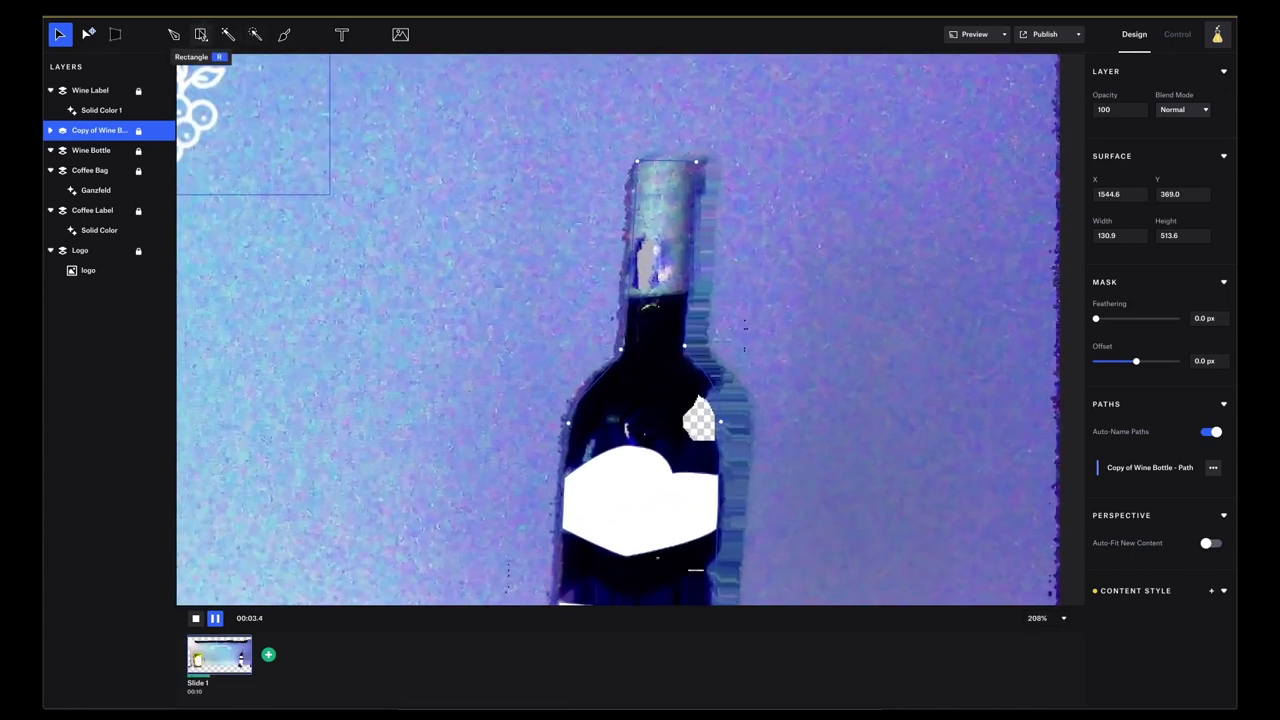
click(200, 34)
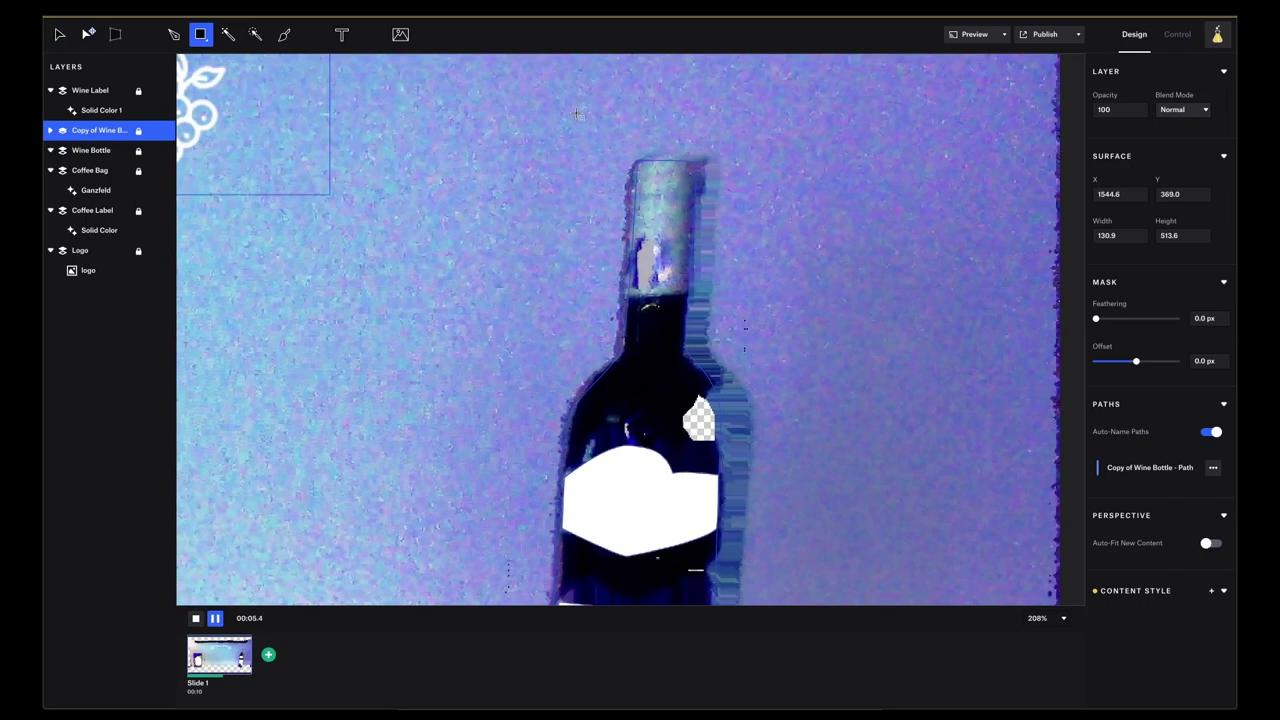
drag(595, 113, 719, 330)
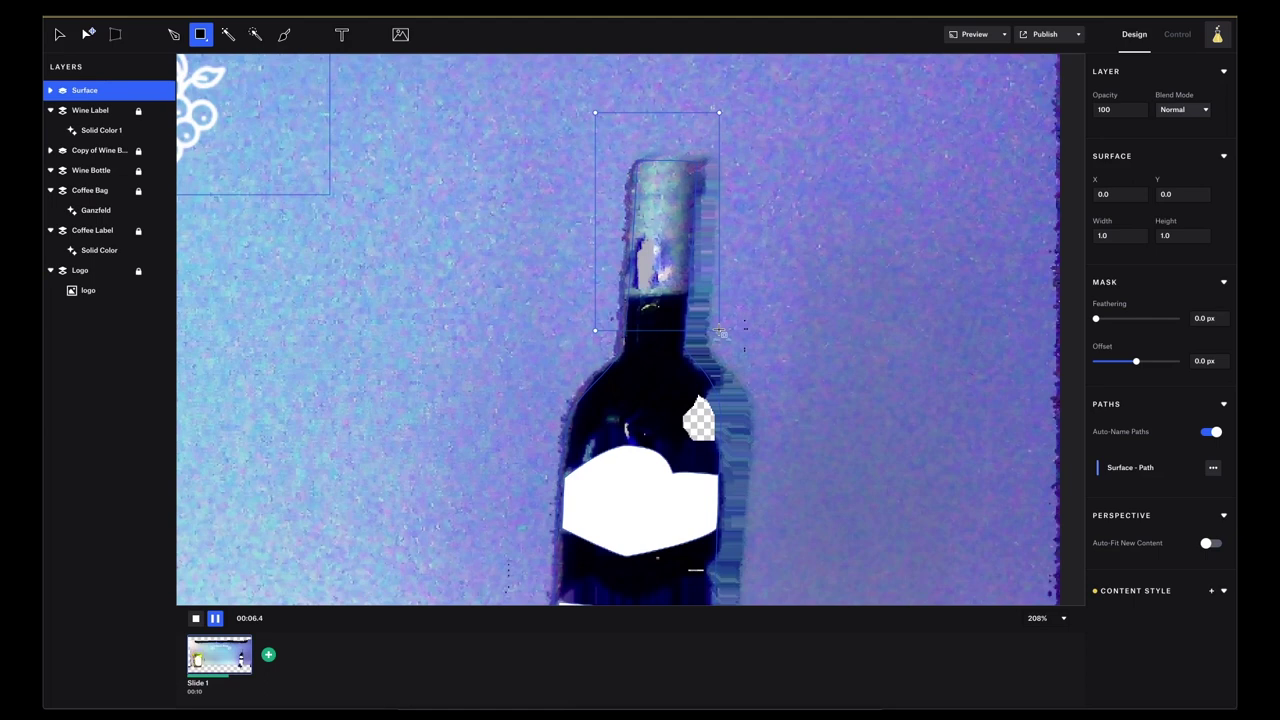
drag(719, 330, 722, 357)
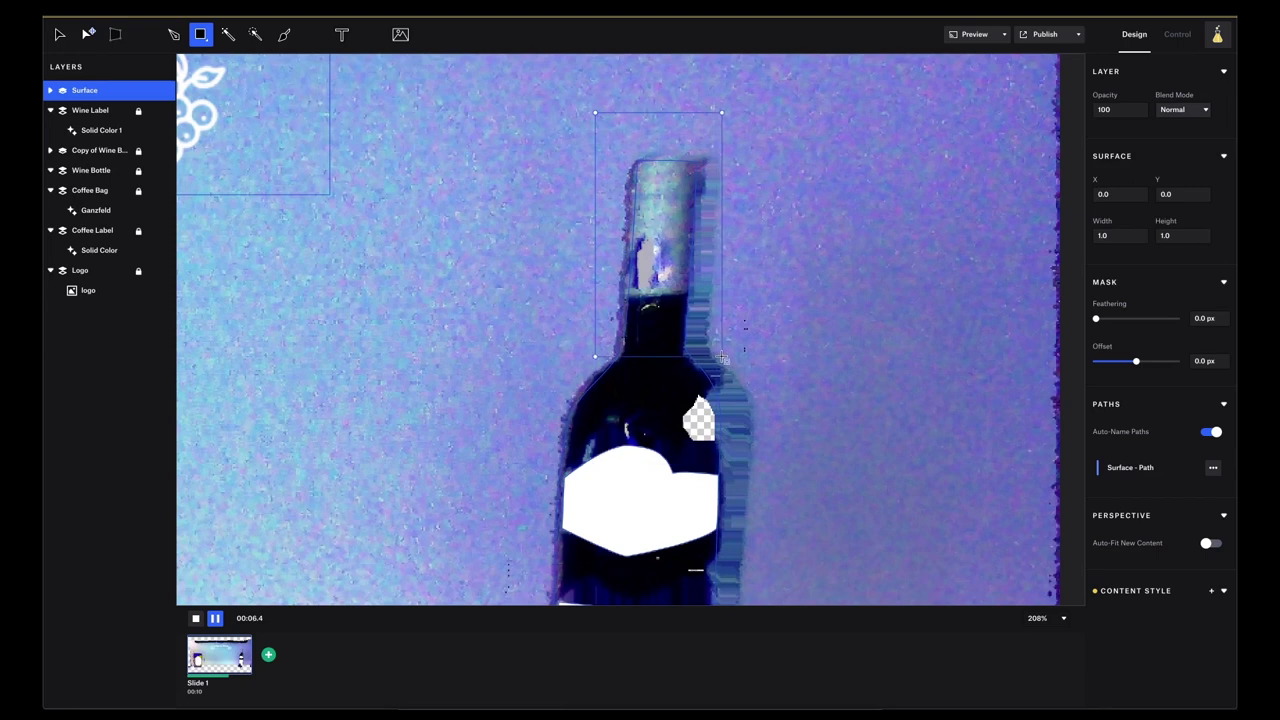
key(v)
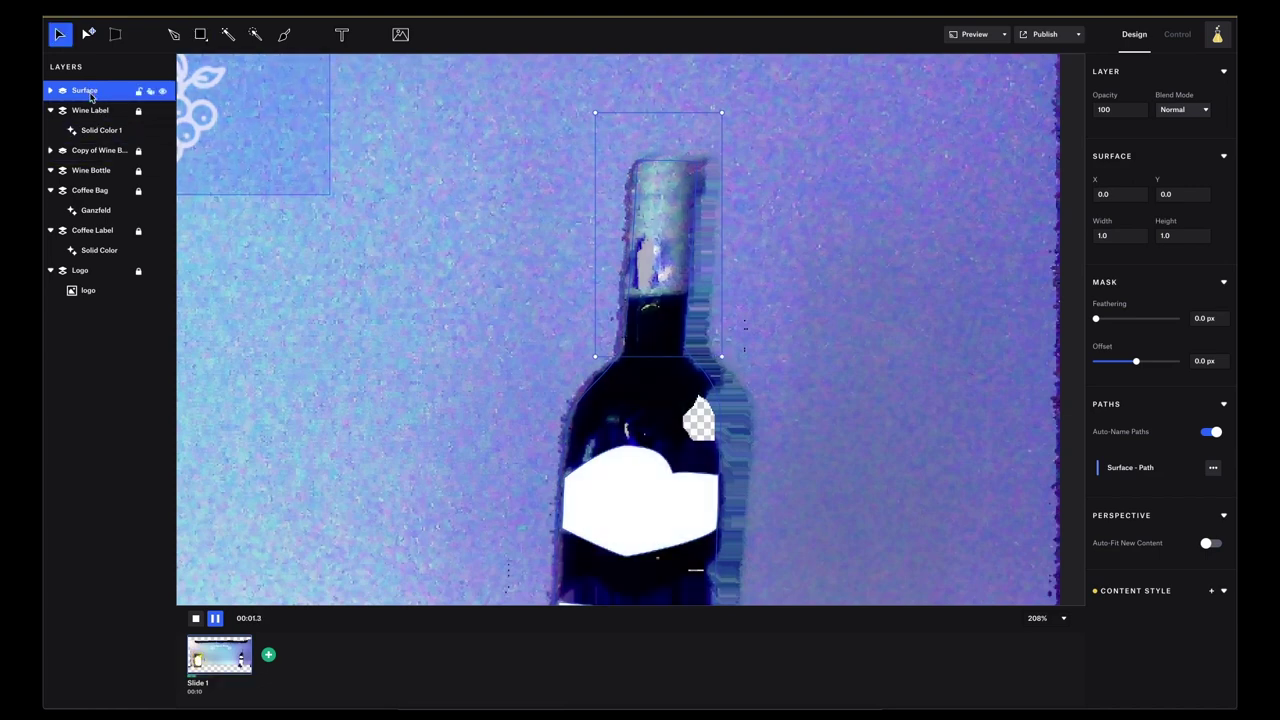
Step: Merge the neck rectangle surface with the copied Wine Bottle surface and set the rectangle path's operation to Intersect
drag(93, 95, 88, 147)
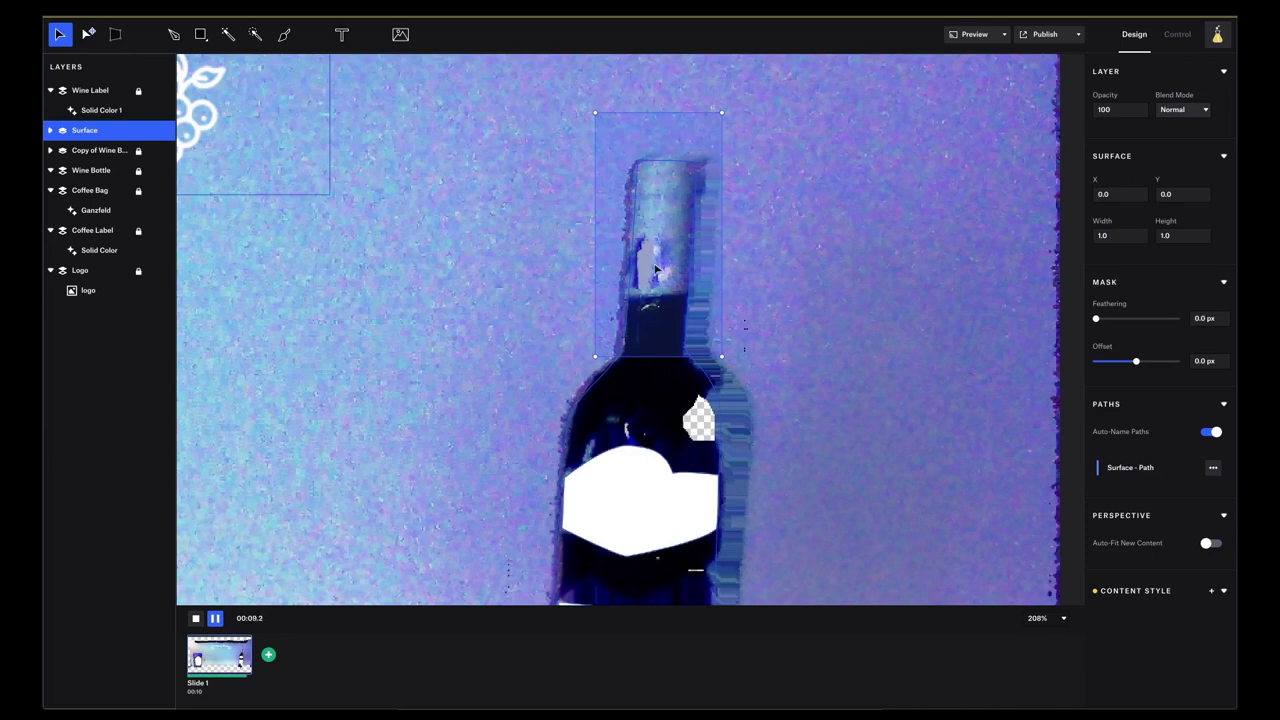
shift+click(98, 152)
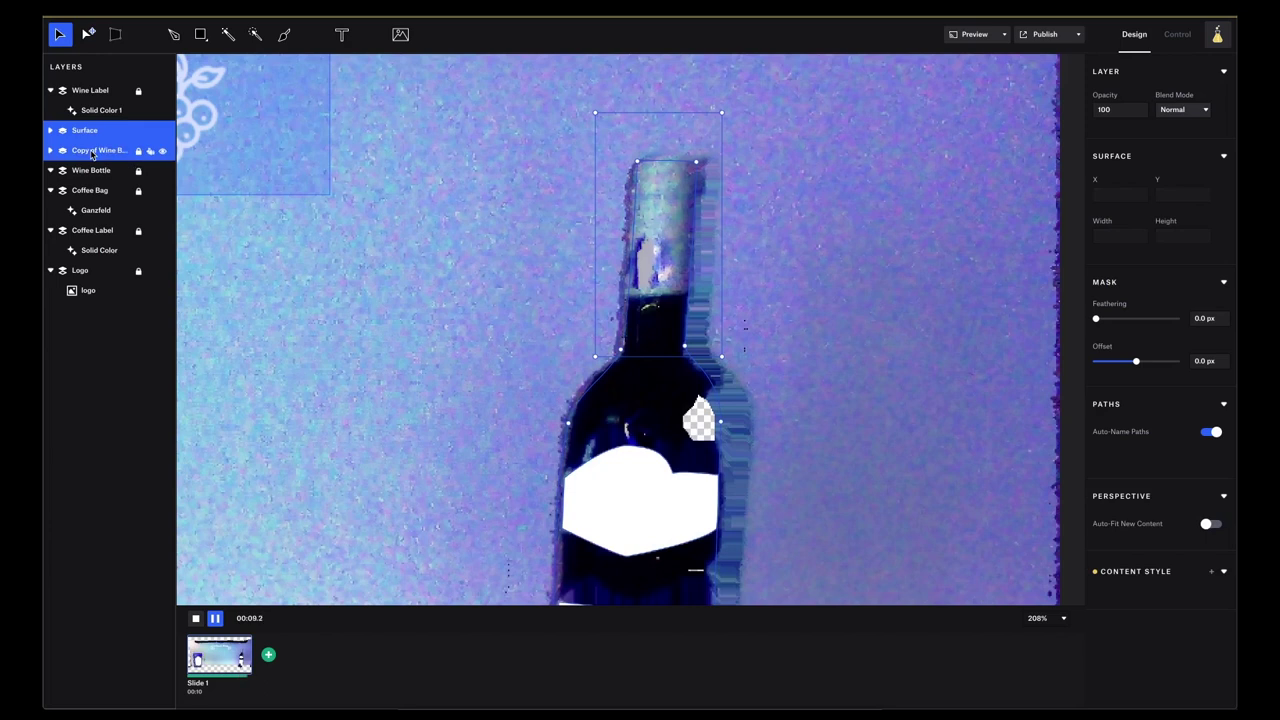
right_click(92, 154)
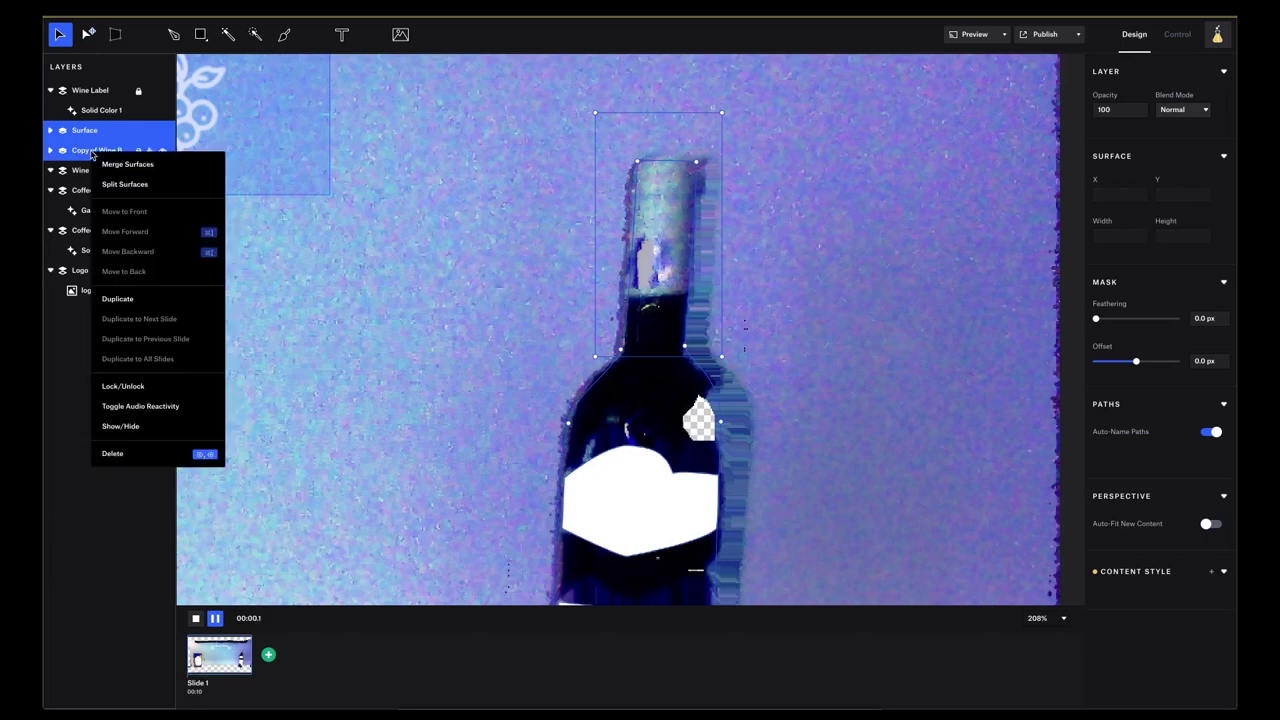
click(166, 165)
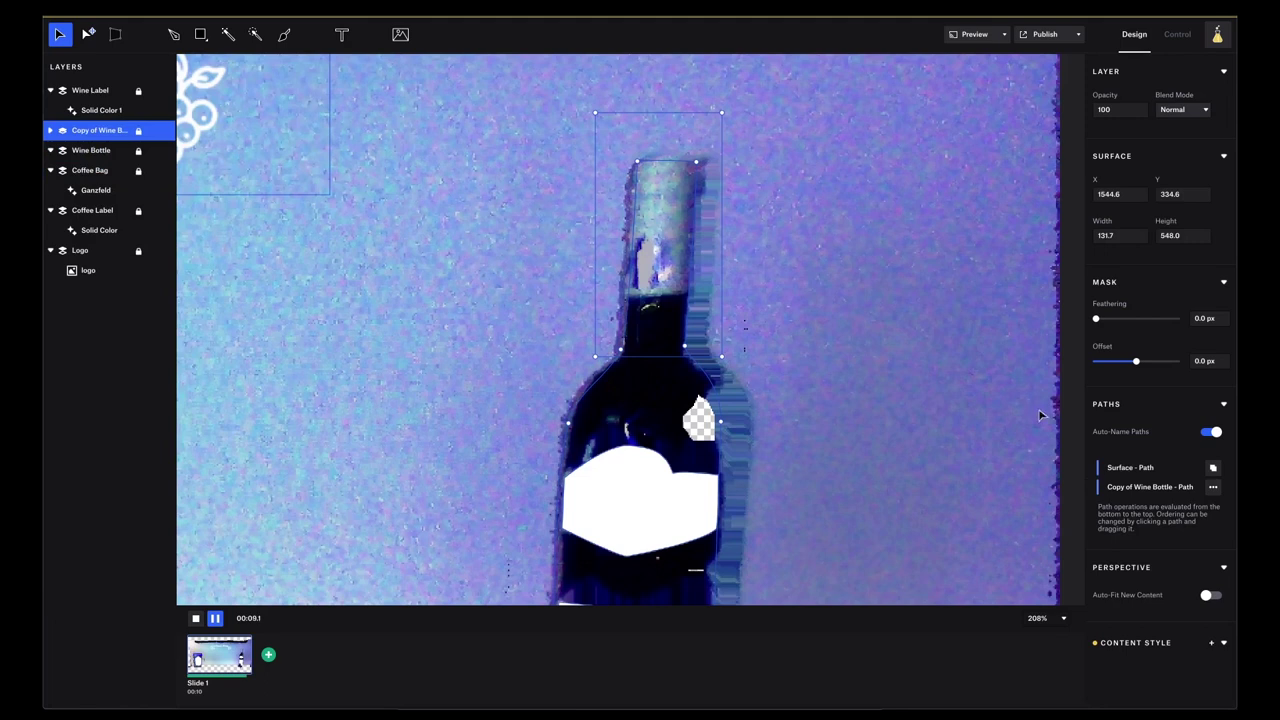
click(1216, 470)
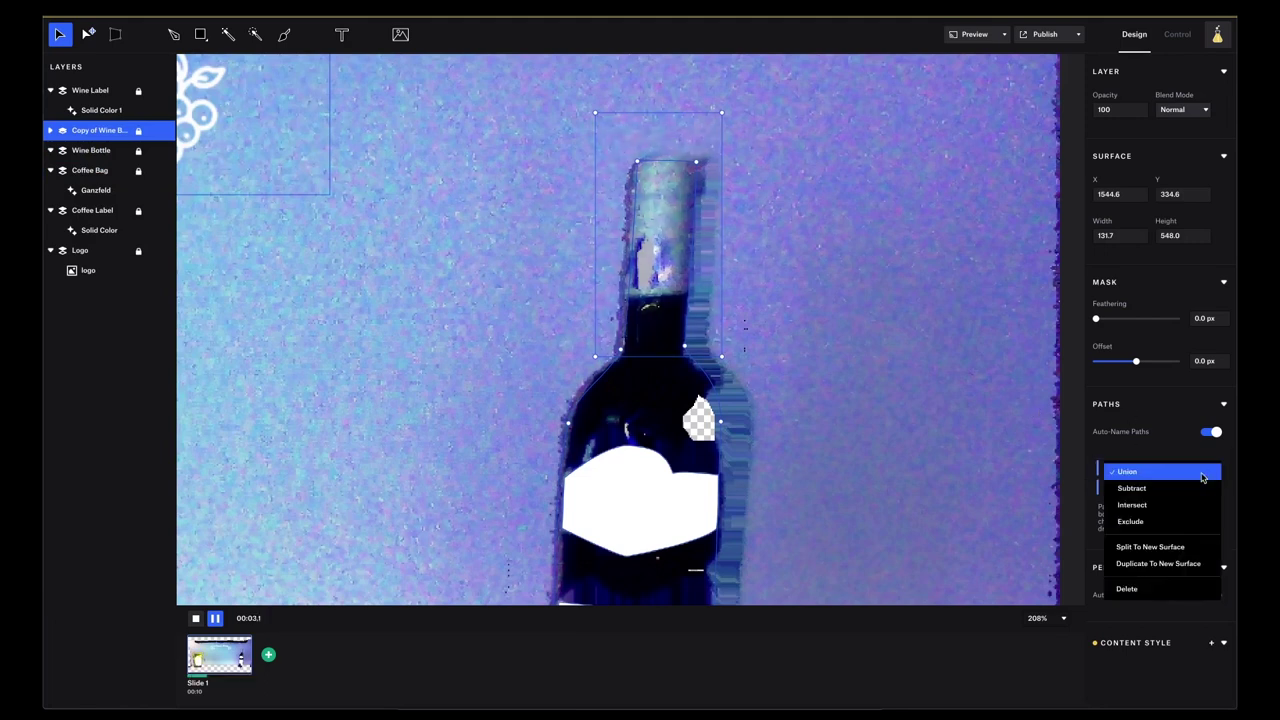
click(1149, 505)
Step: Rename the merged bottle-neck surface as Wine Cork
text(Wi)
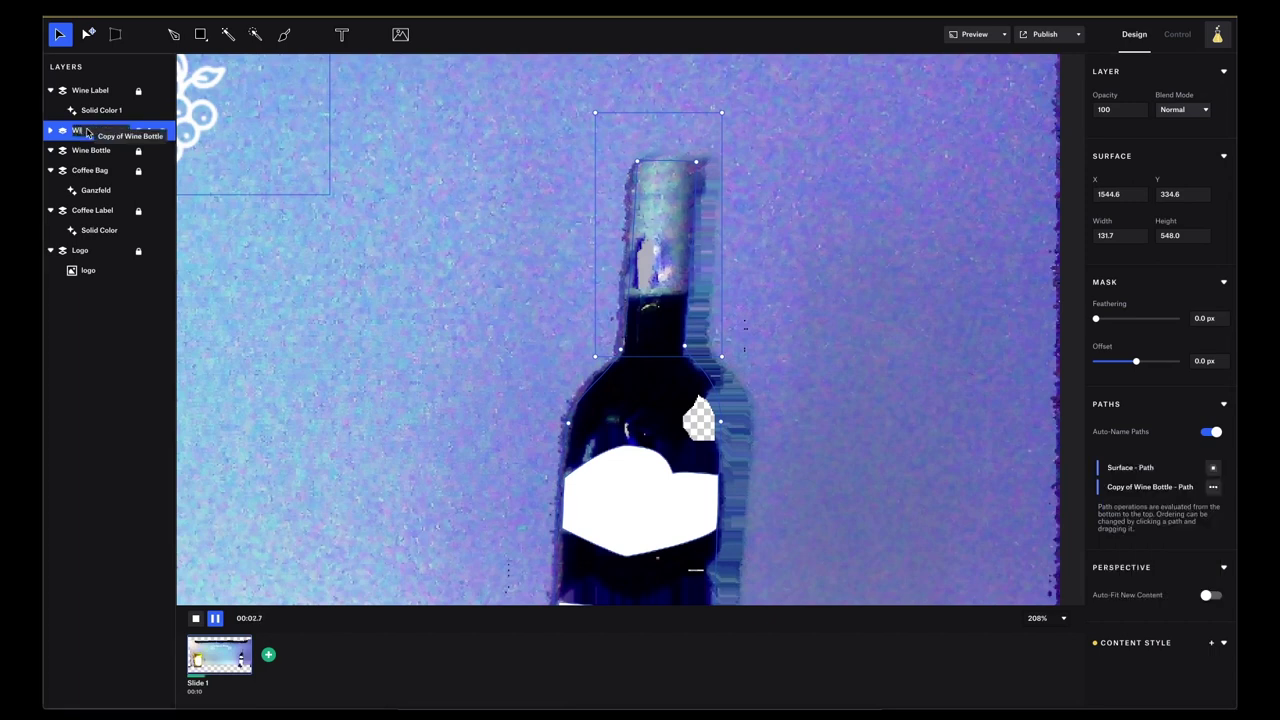
text(ne Cork)
key(Return)
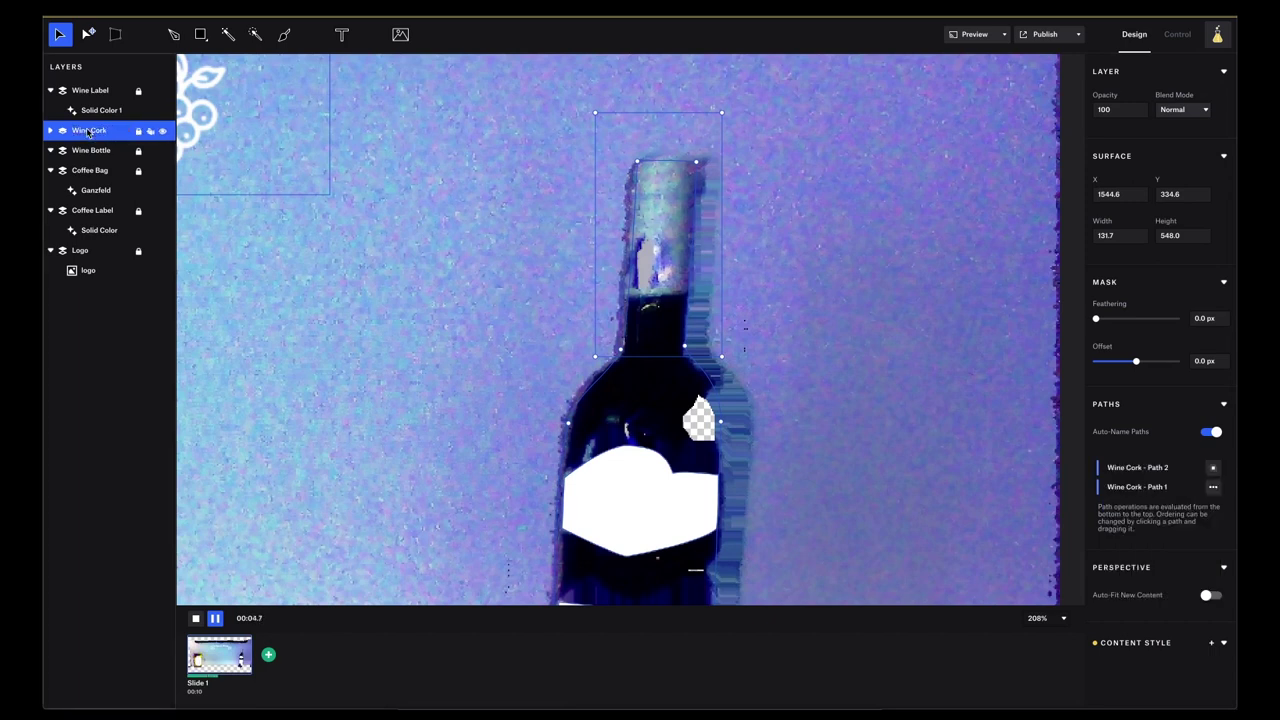
Step: Insert the built-in Ganzfeld effect into the Wine Cork surface and deselect it
click(400, 34)
scroll(1200, 480, down, 8)
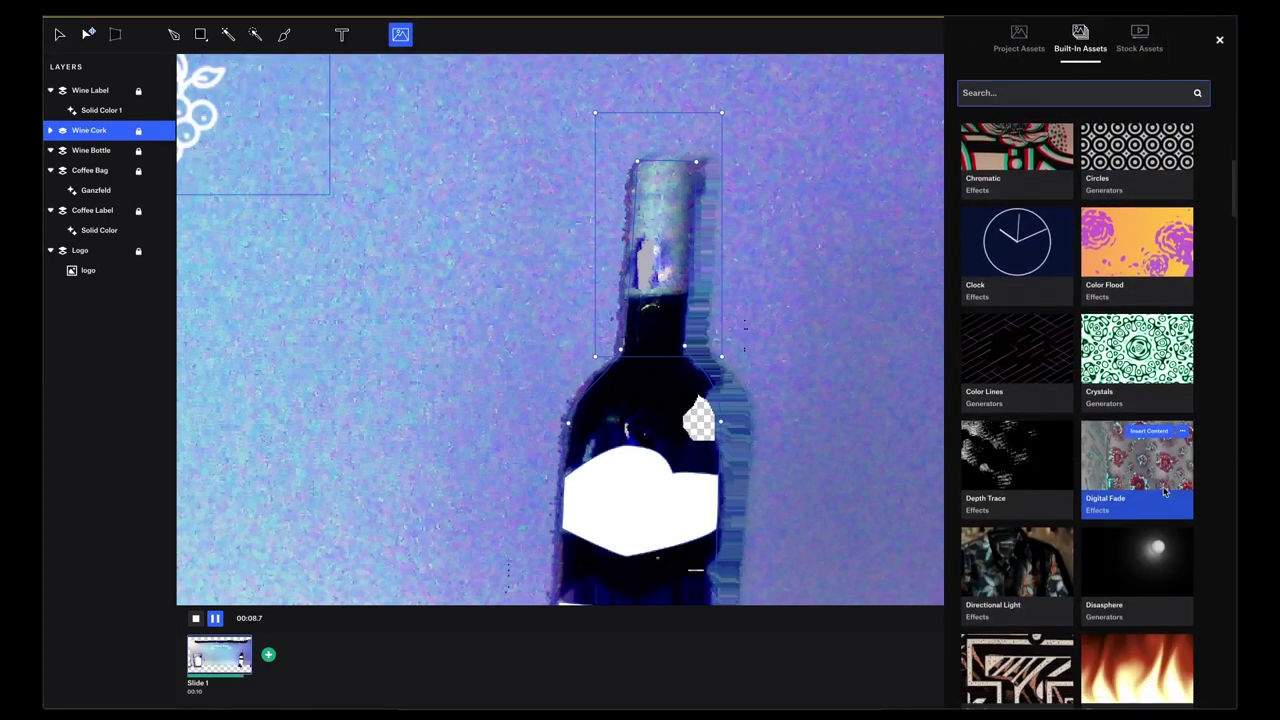
scroll(1163, 491, down, 1)
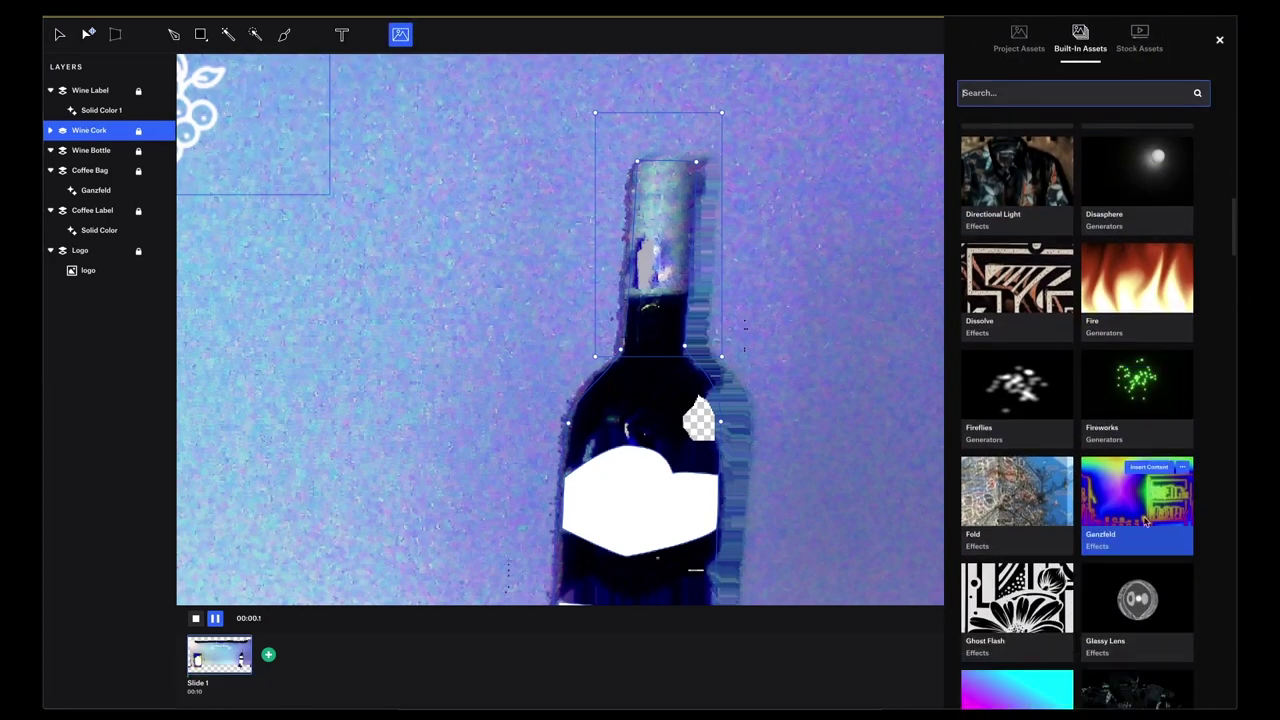
click(1150, 468)
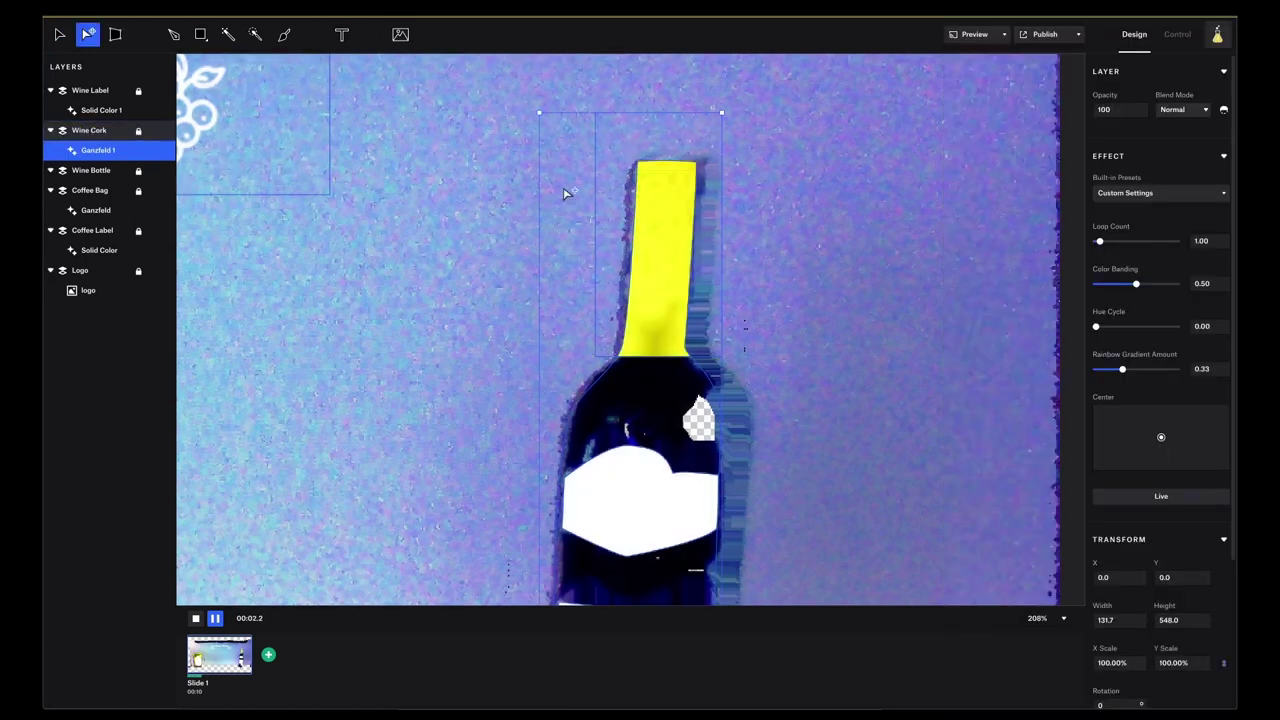
click(660, 137)
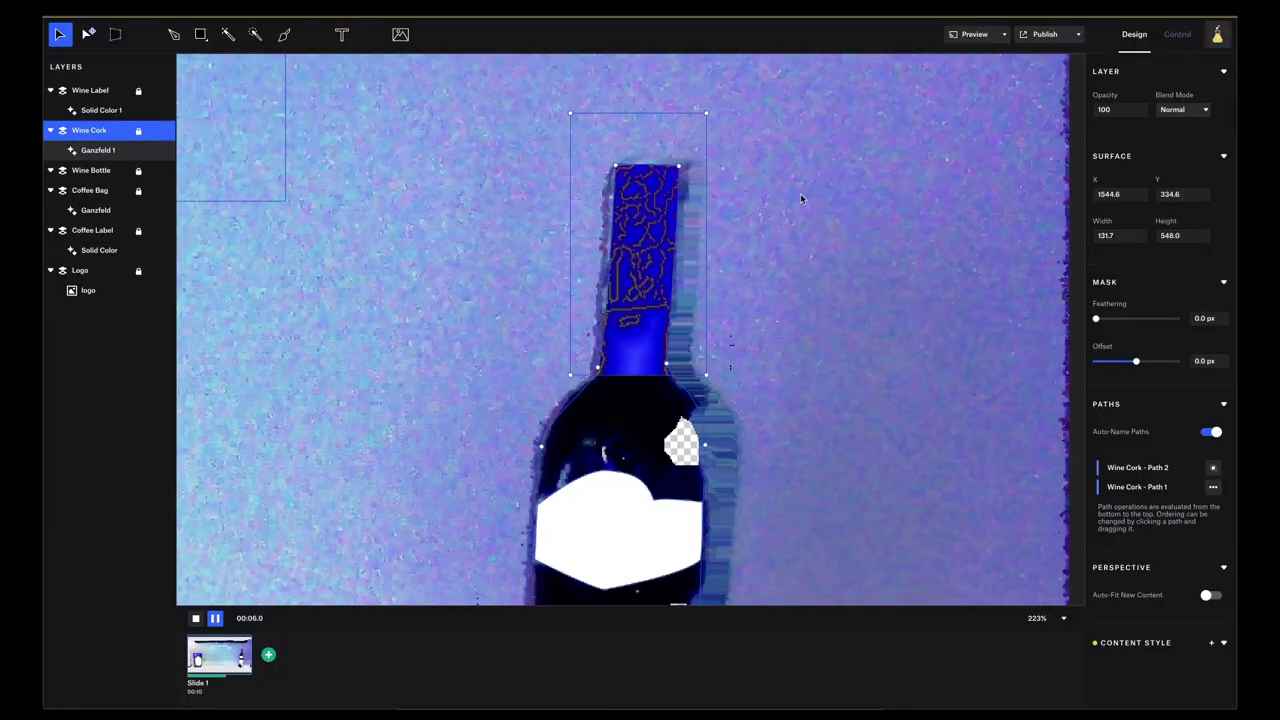
click(793, 250)
Step: Draw a rectangular surface about 611 by 403 px below the logo, overlapping the coffee bag, and name it Coffee Outer
scroll(792, 255, down, 5)
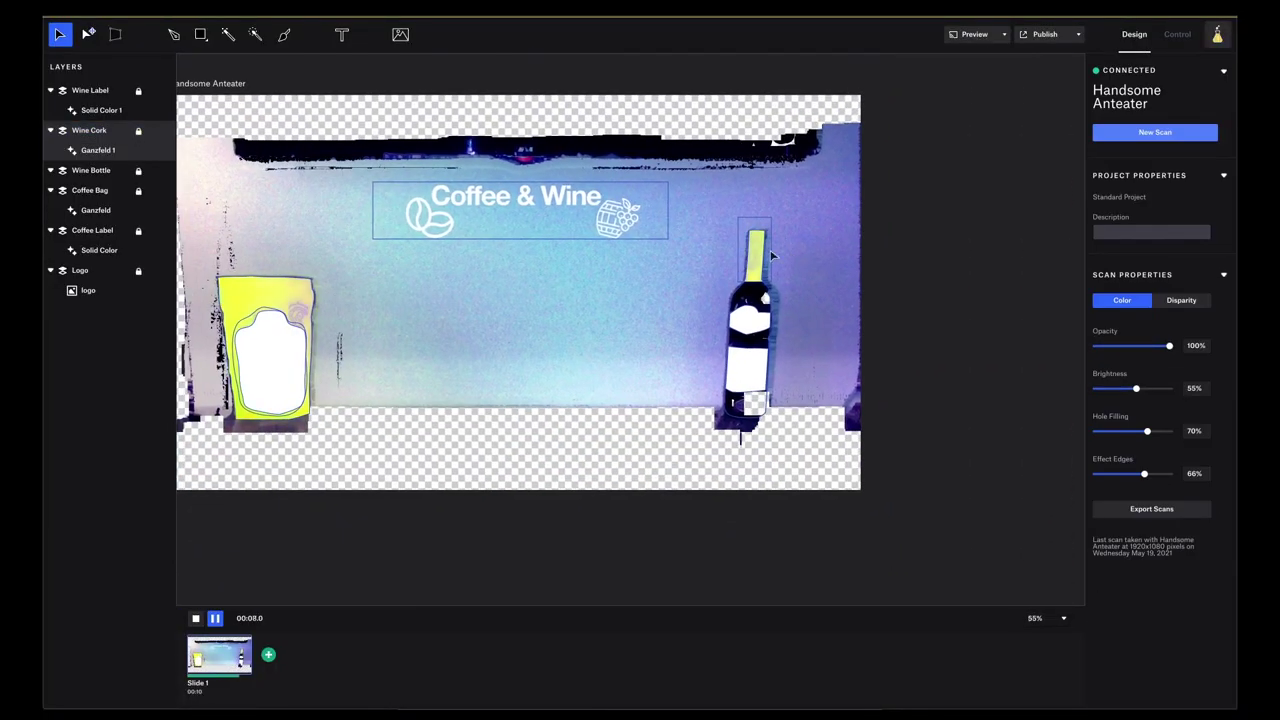
scroll(757, 254, down, 1)
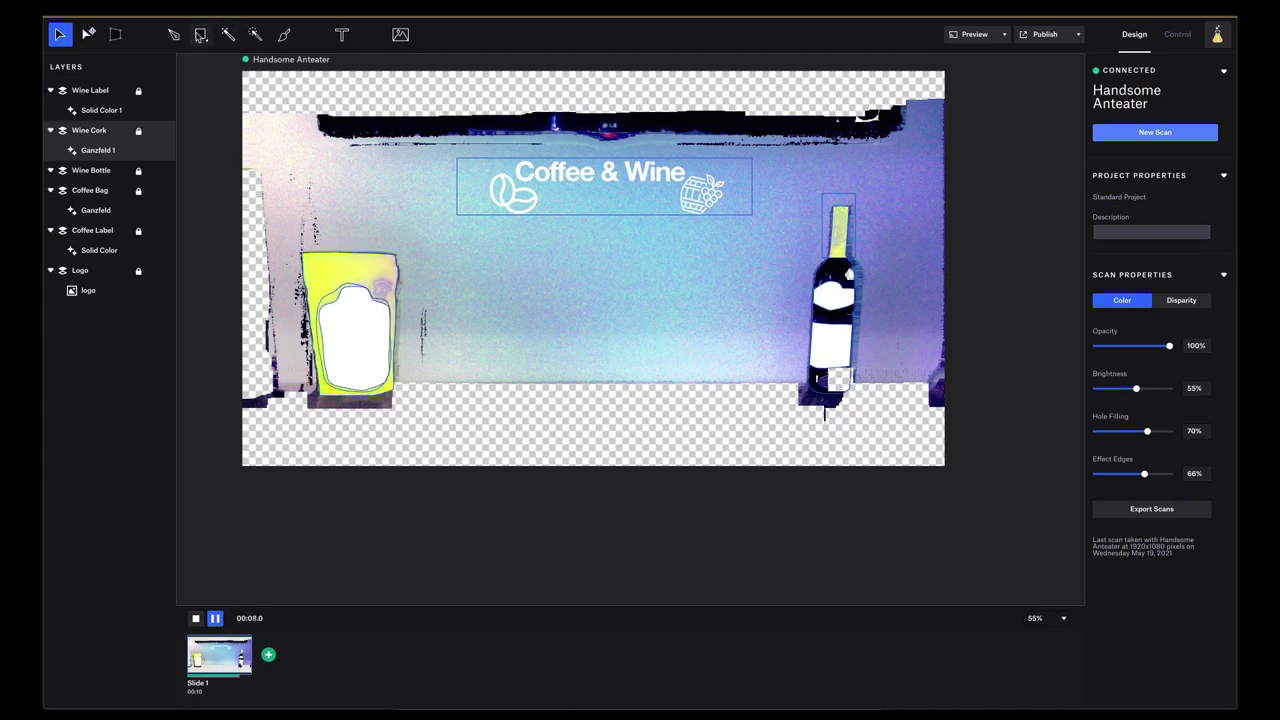
click(200, 34)
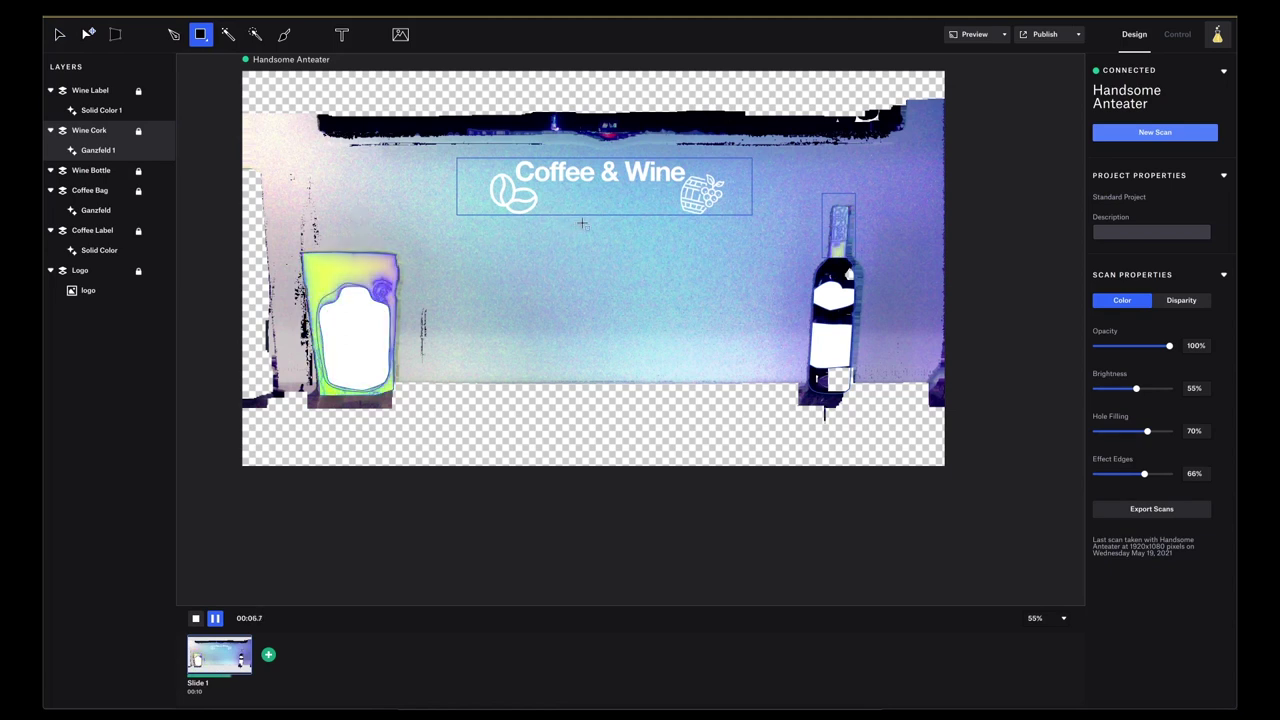
drag(586, 222, 363, 370)
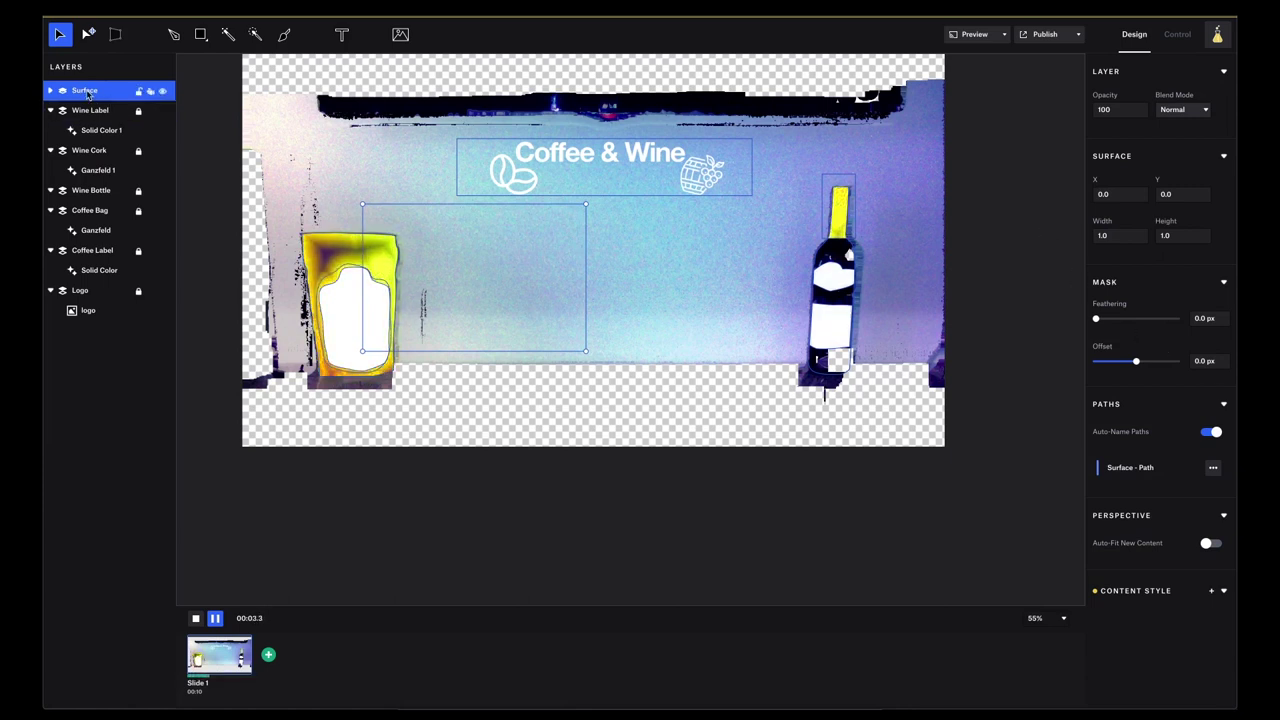
drag(83, 91, 88, 95)
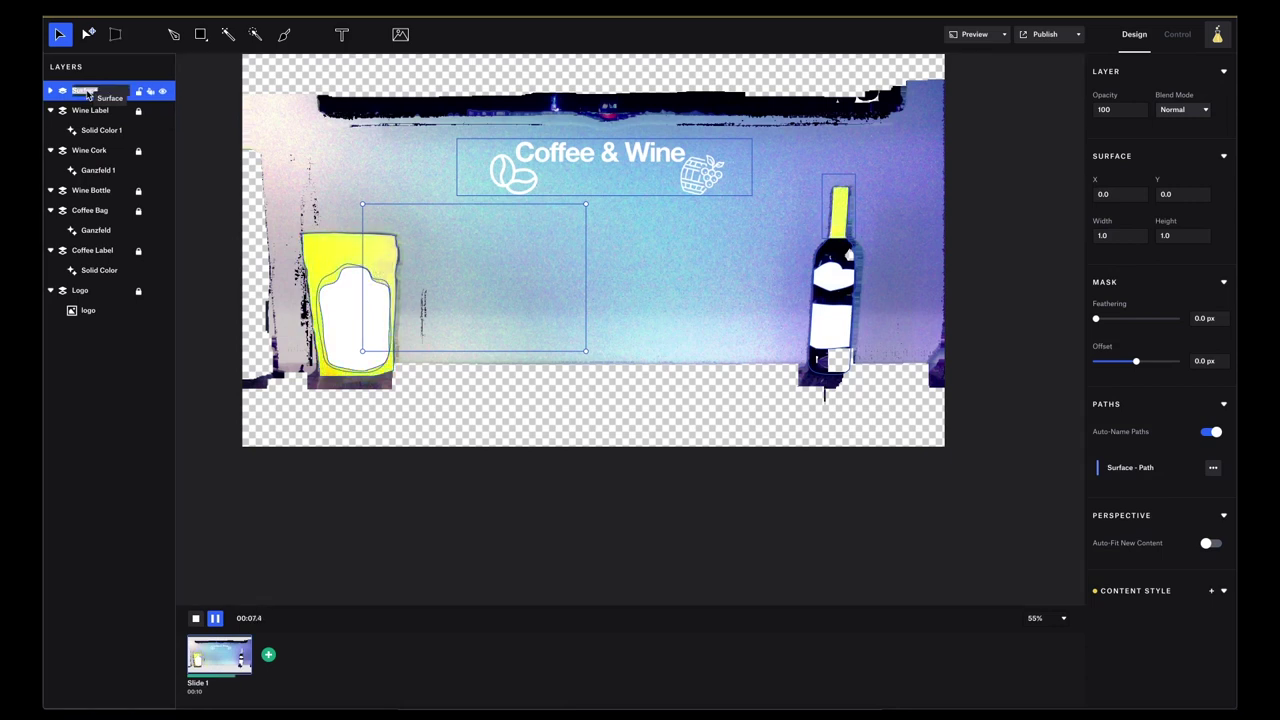
text(Coff)
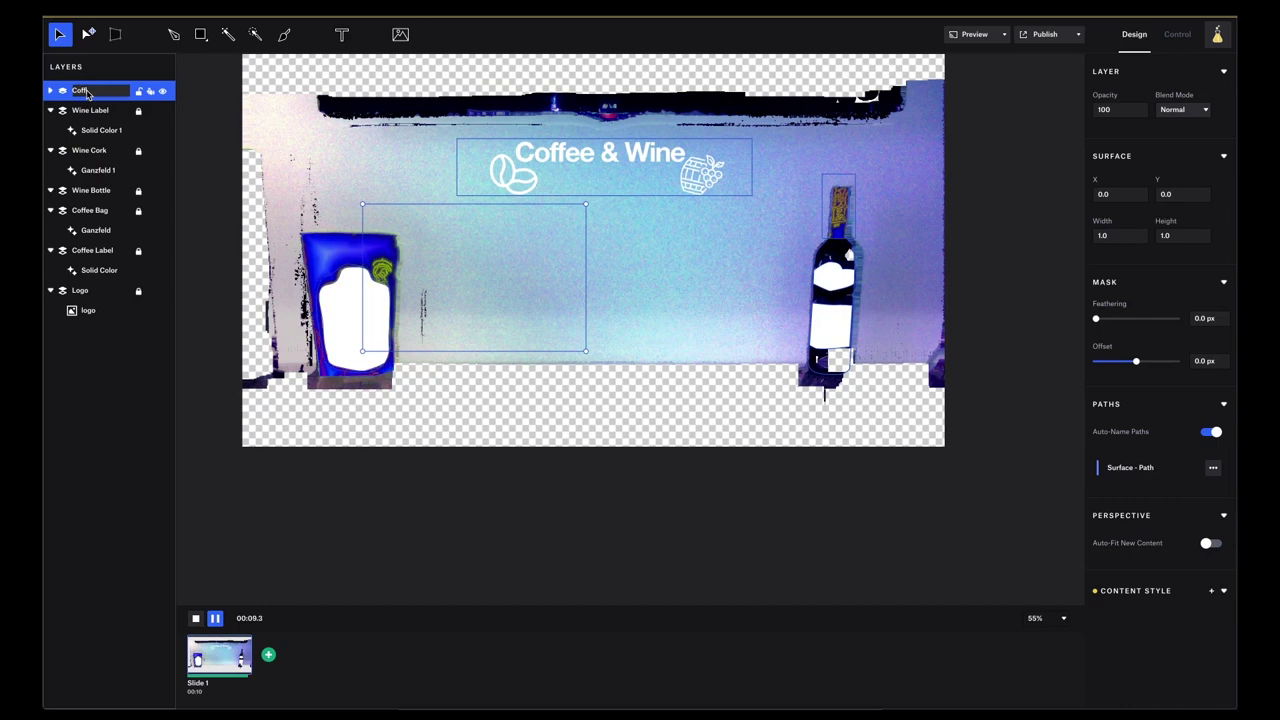
text(ee Outer)
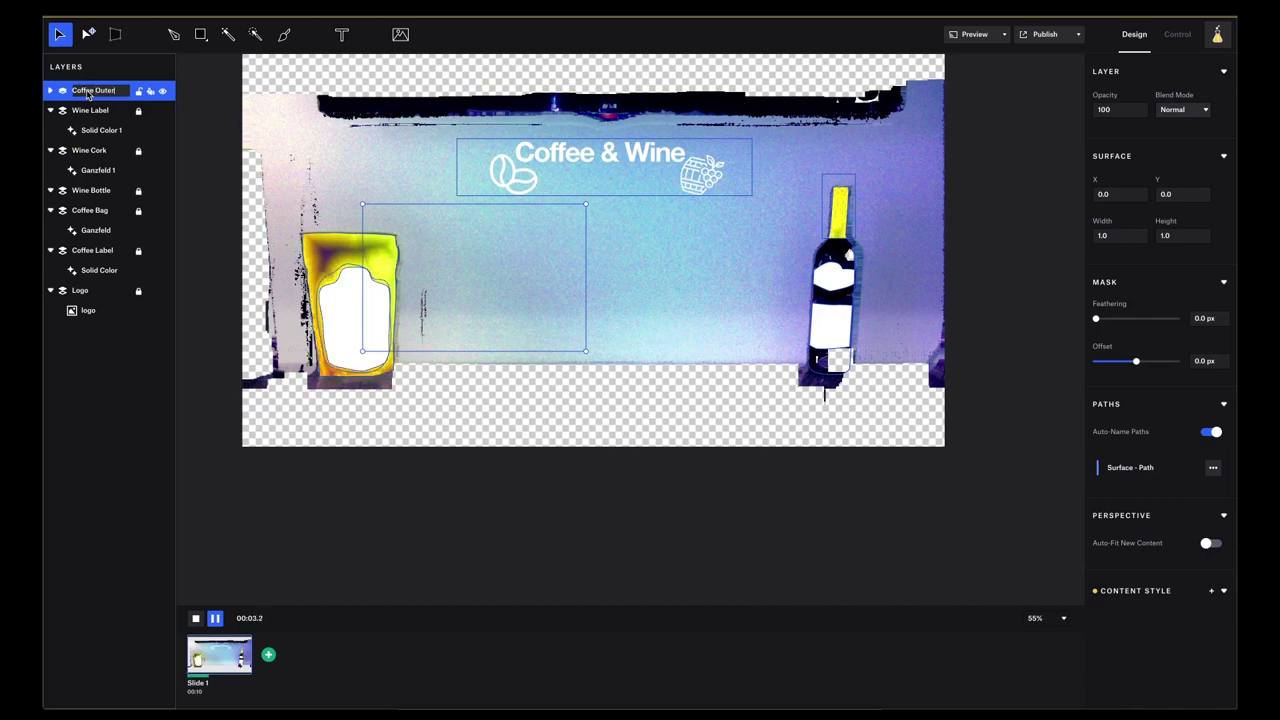
key(Return)
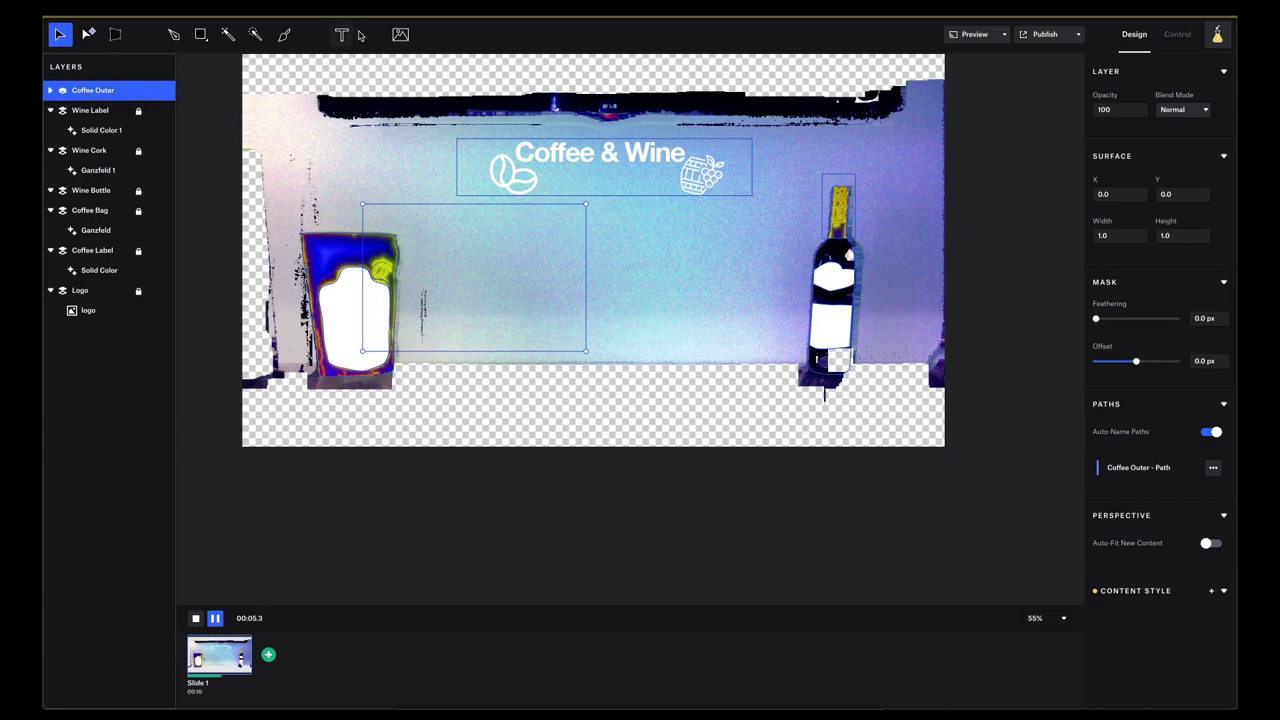
Step: Insert the built-in Solid Color generator into the Coffee Outer surface and set its color to White
click(400, 35)
mouse_move(1161, 276)
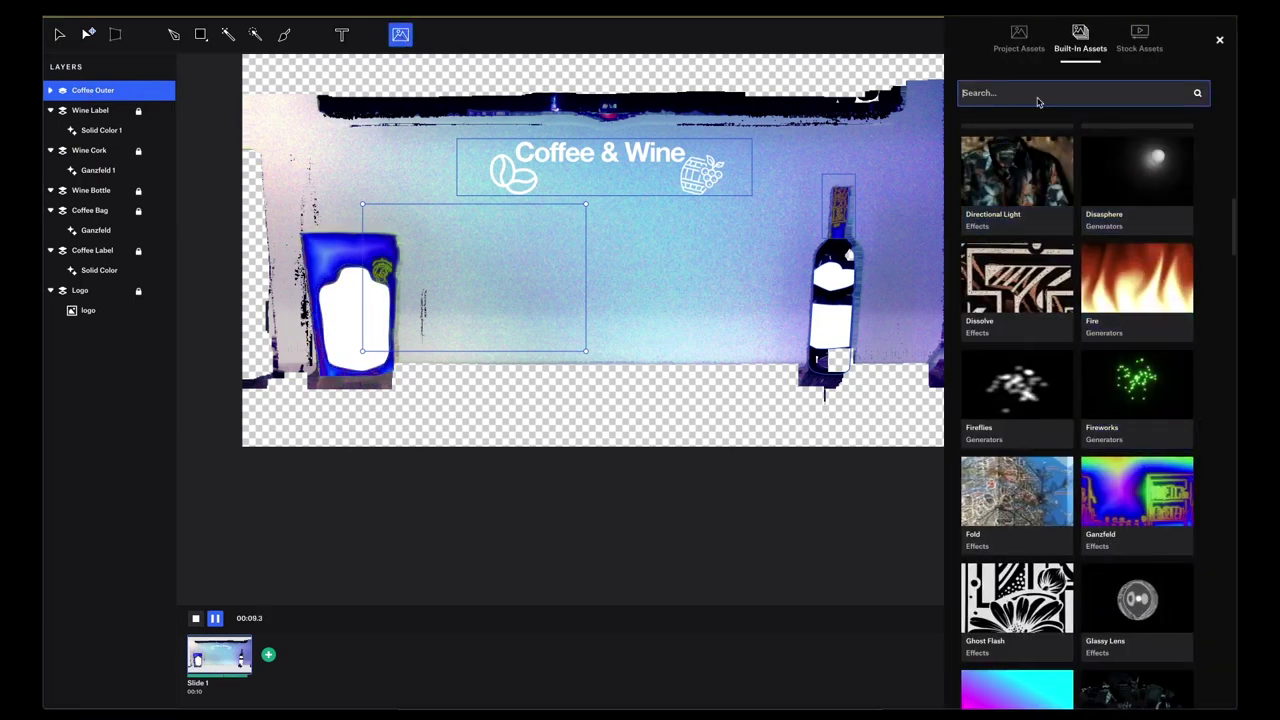
text(solid)
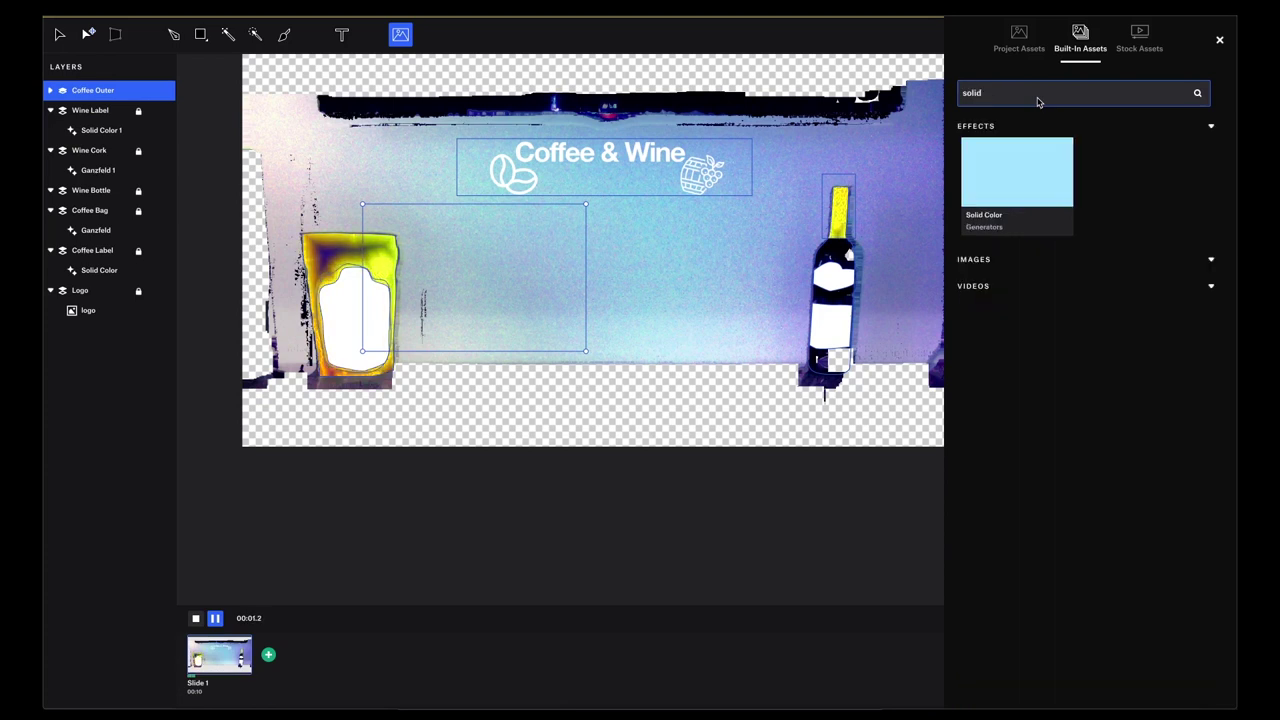
click(1033, 151)
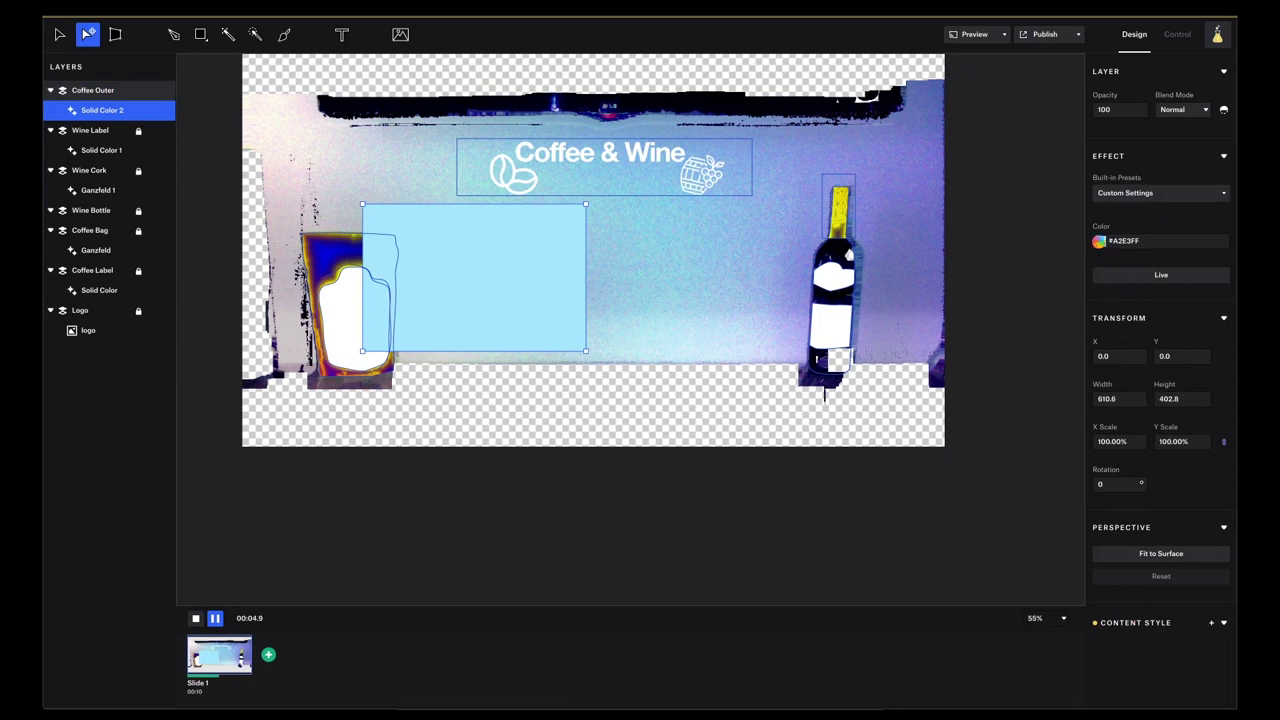
click(1101, 242)
click(886, 483)
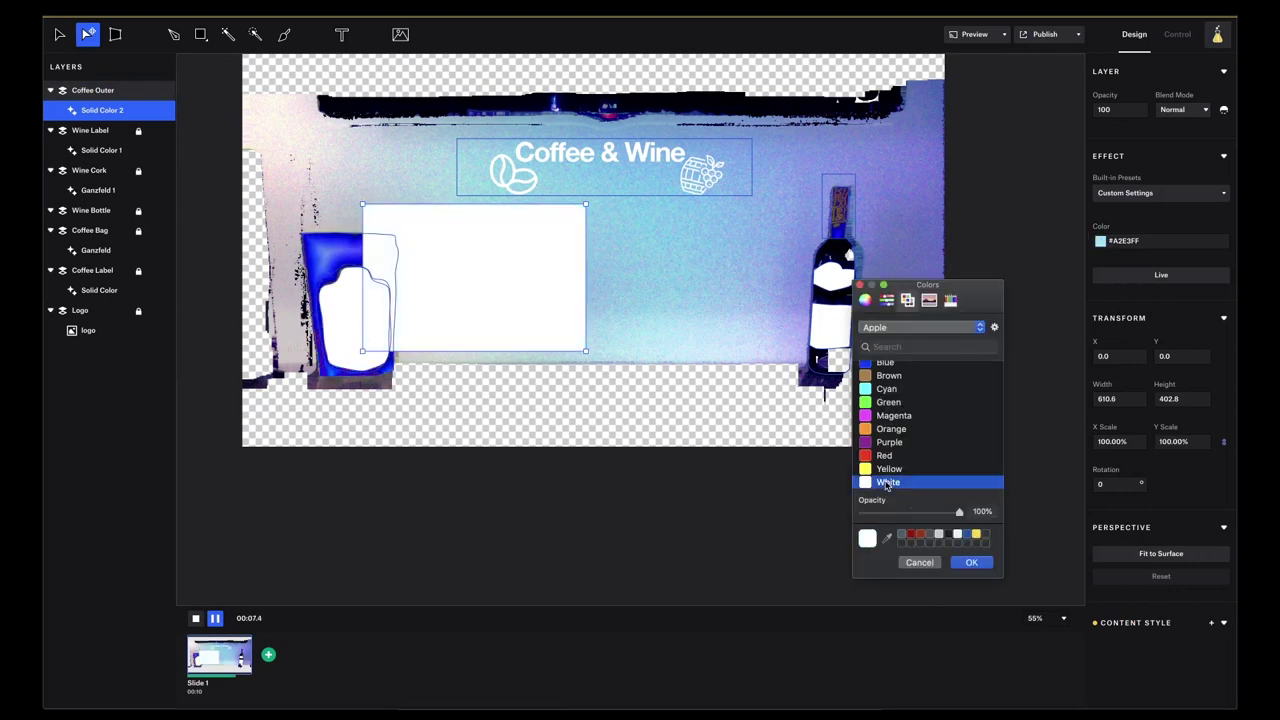
click(971, 562)
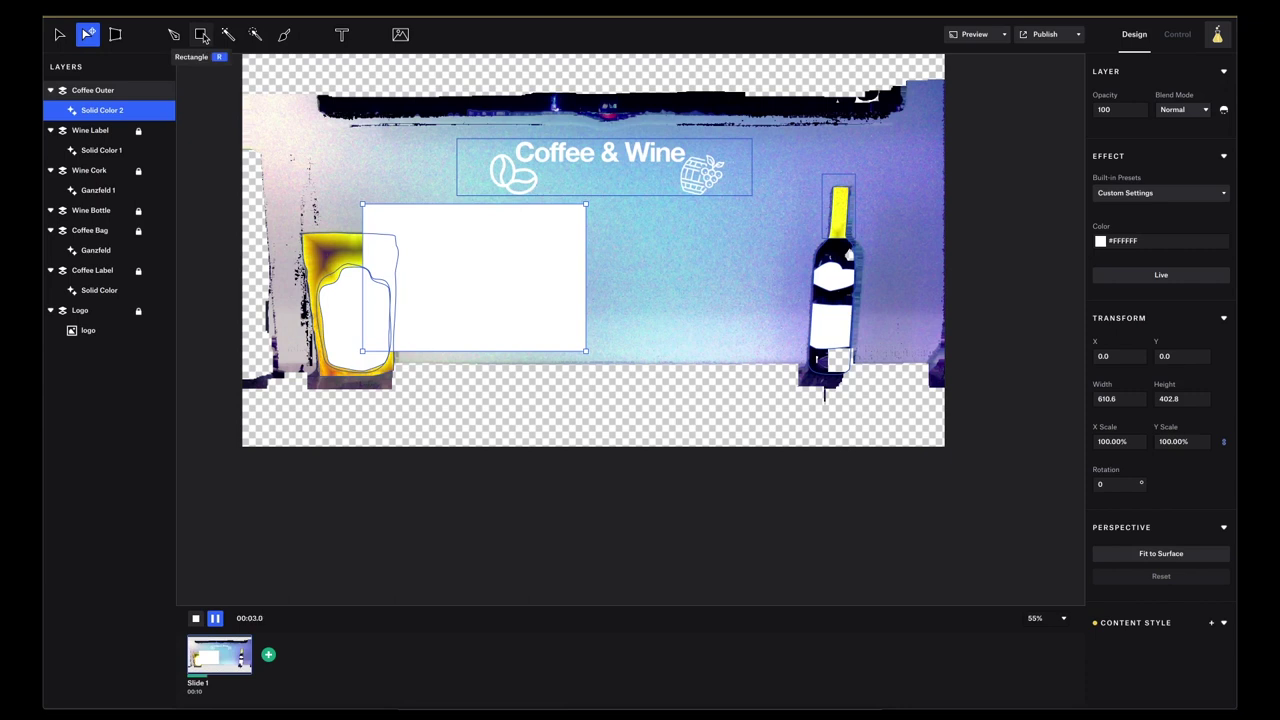
Step: Duplicate the Coffee Outer surface and rename the copy as Coffee Inner
click(103, 92)
right_click(103, 95)
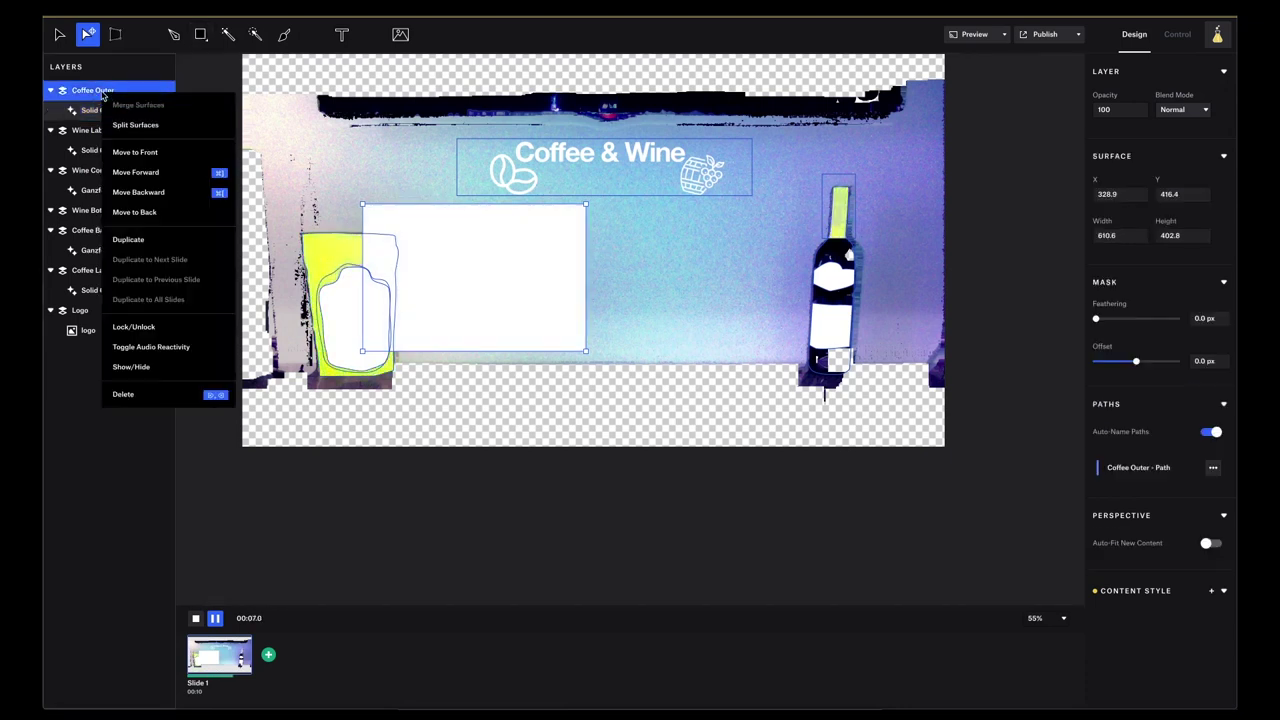
click(151, 240)
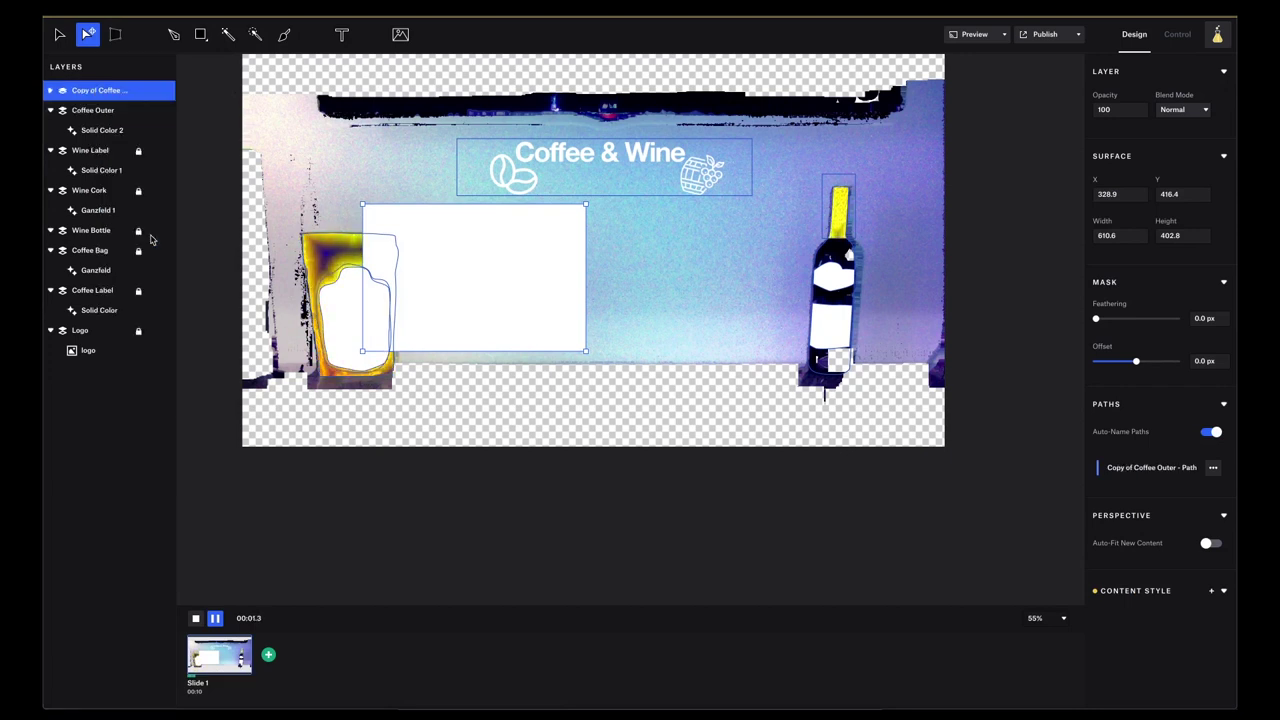
double_click(108, 91)
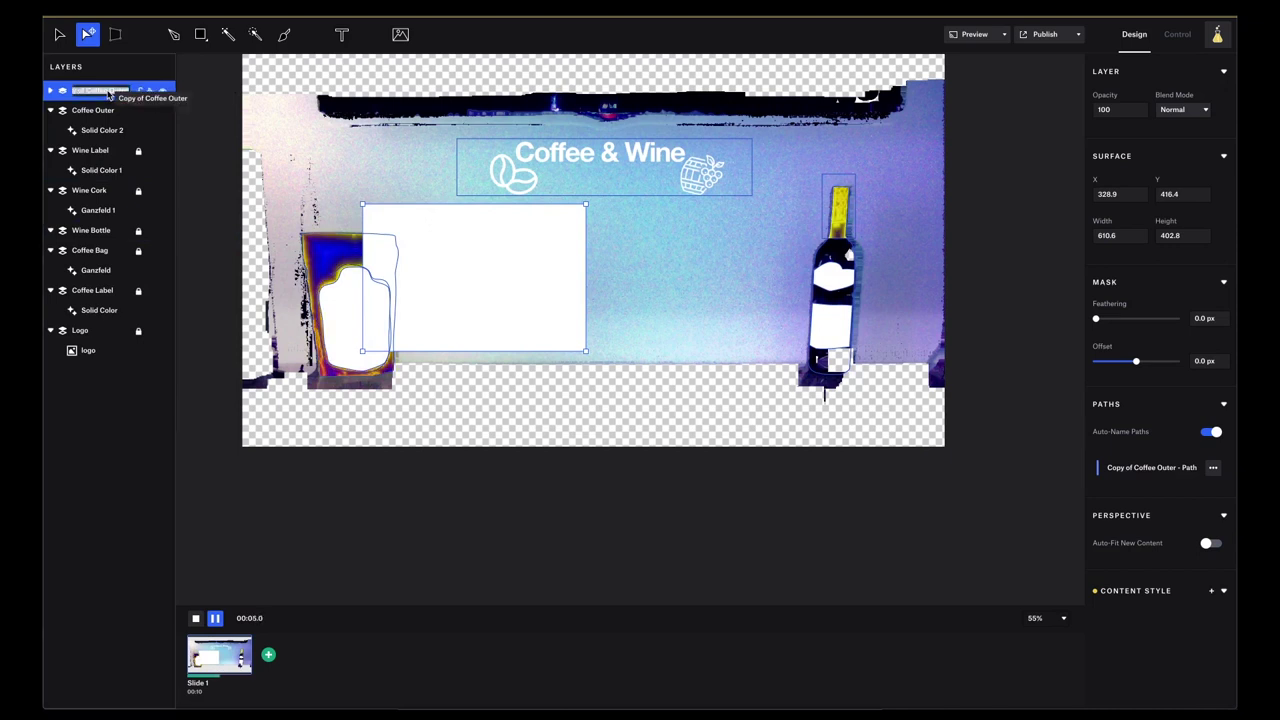
text(Co)
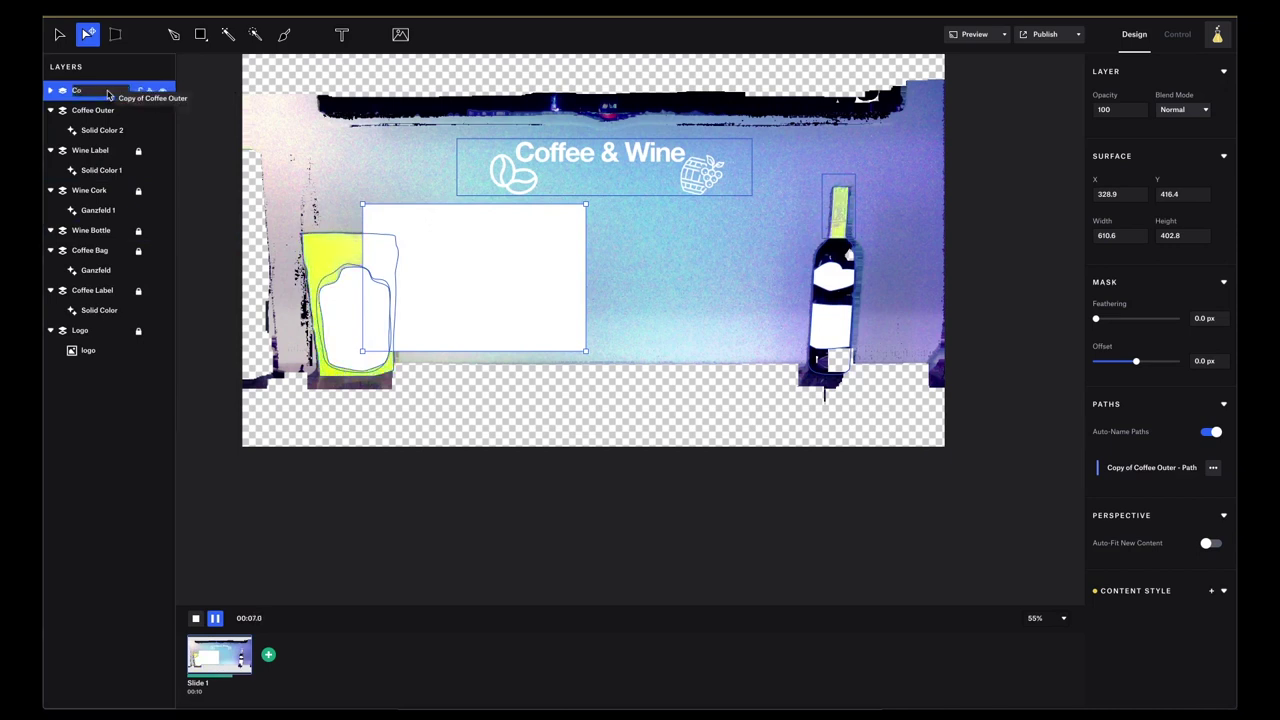
text(ffee )
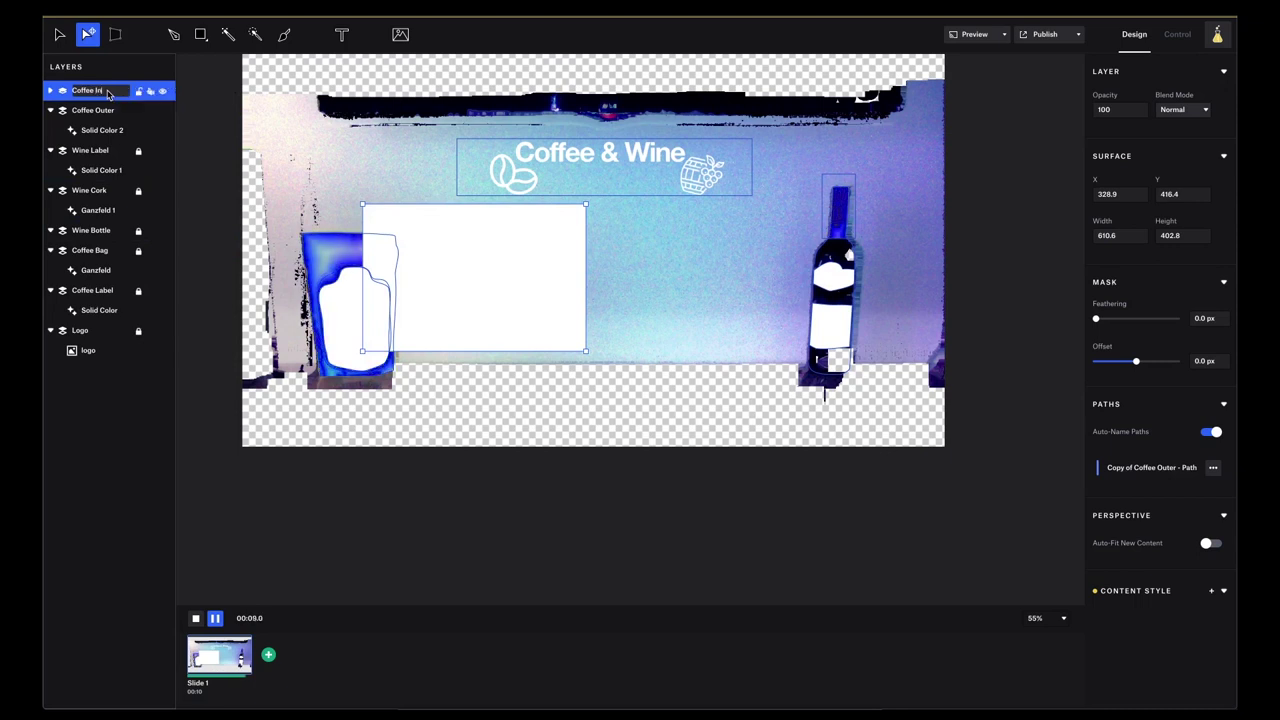
text(Inner)
key(Return)
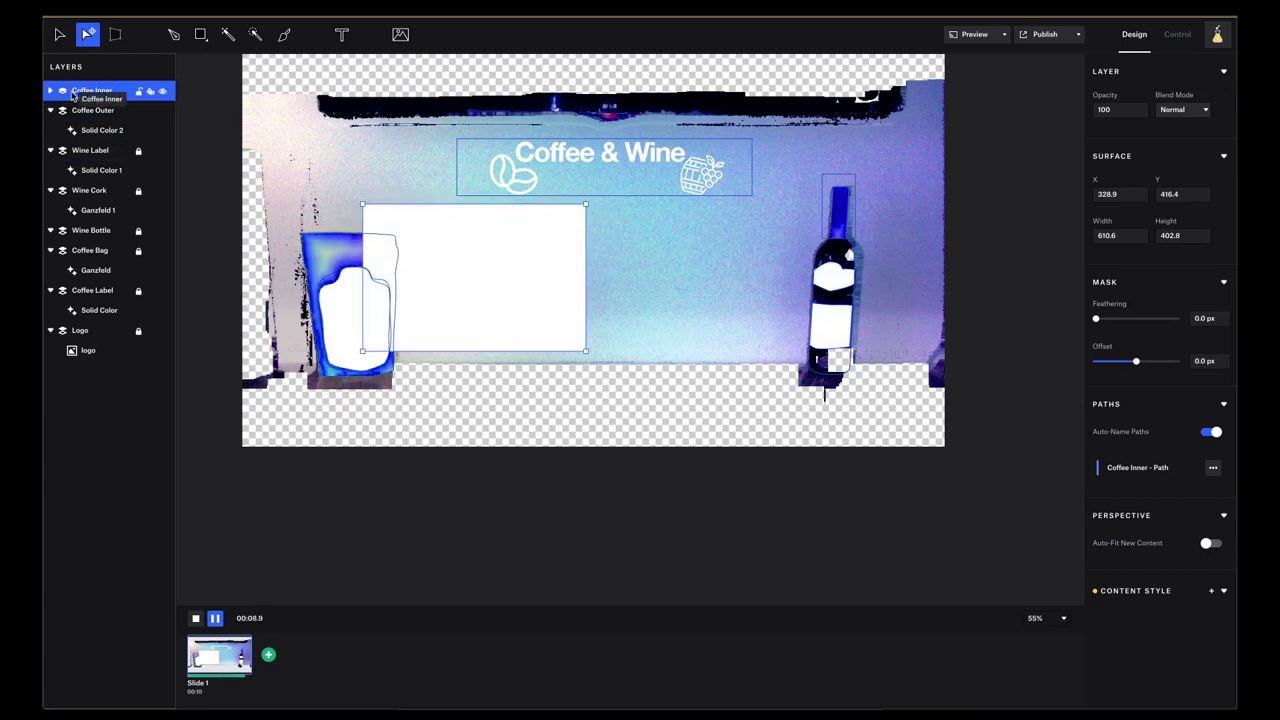
click(400, 35)
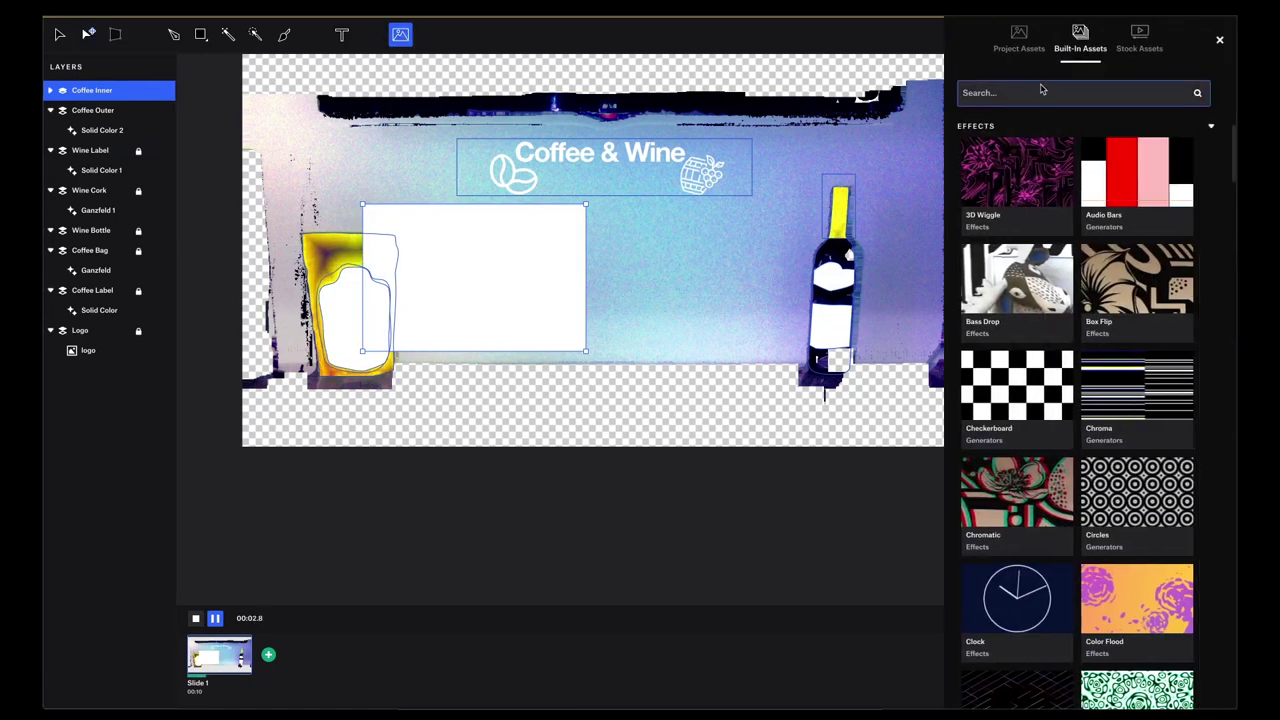
click(1038, 94)
text(soli)
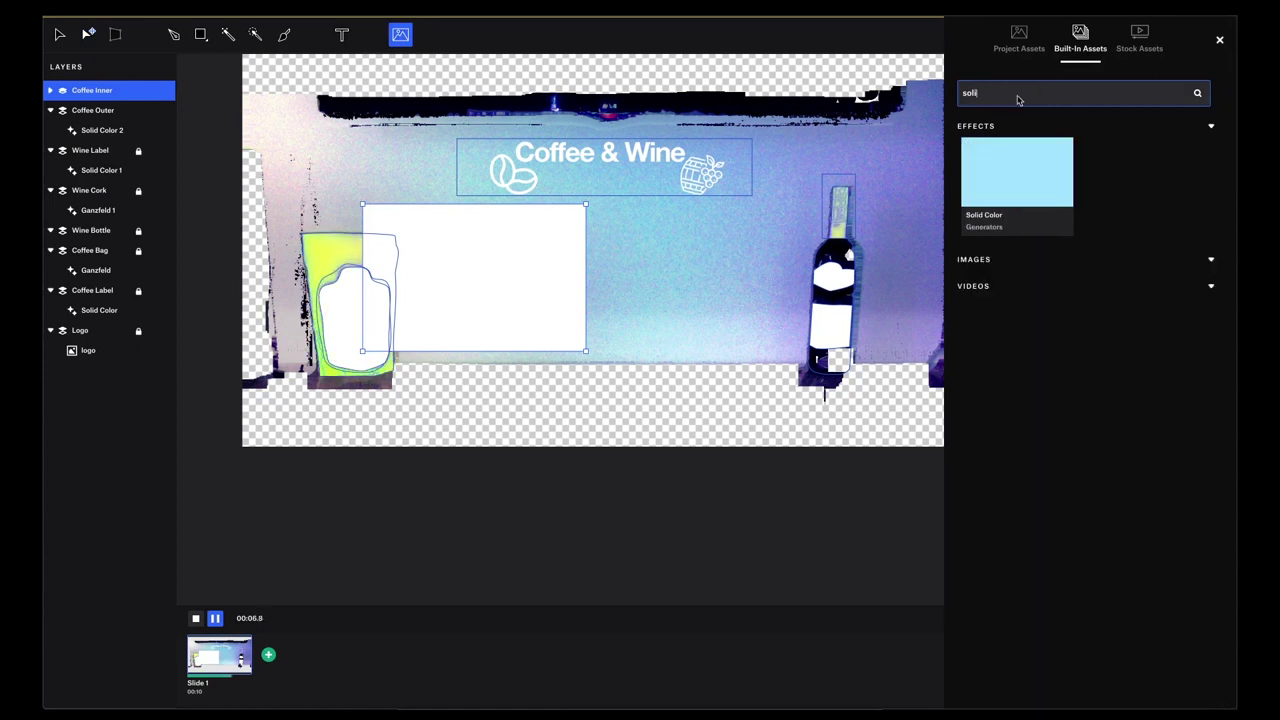
mouse_move(1022, 180)
click(1026, 154)
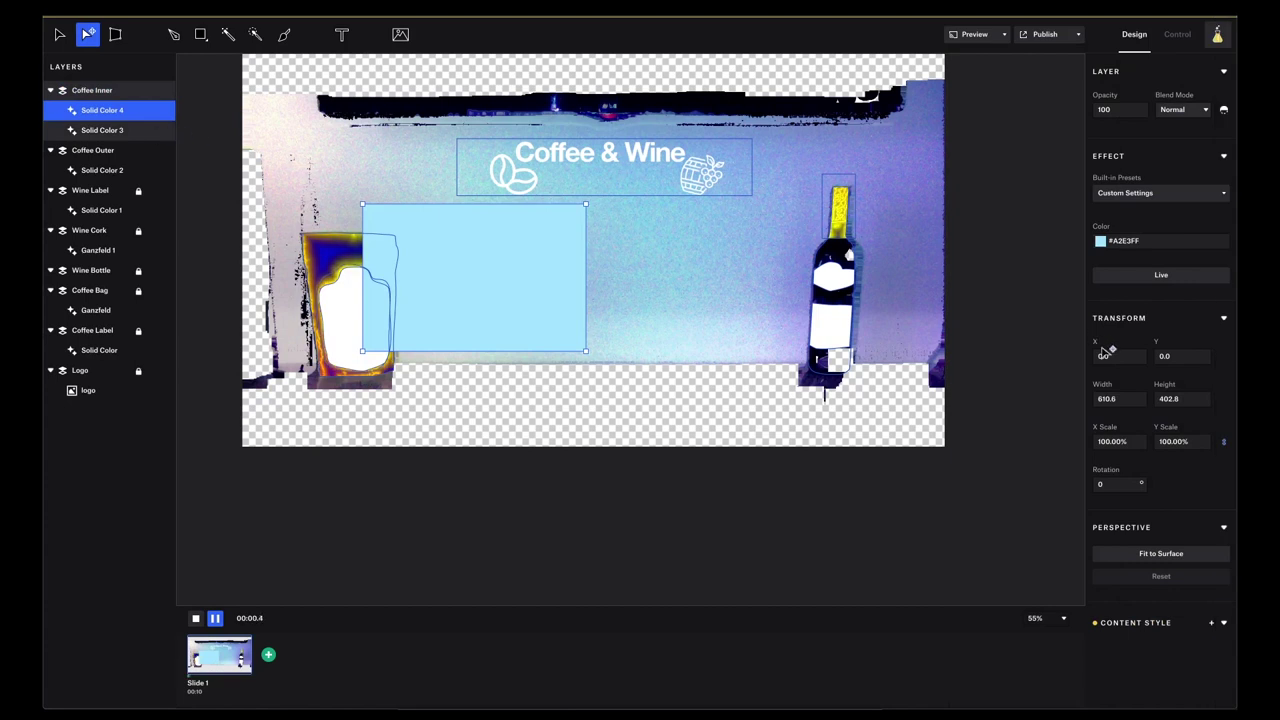
click(120, 131)
drag(119, 112, 128, 105)
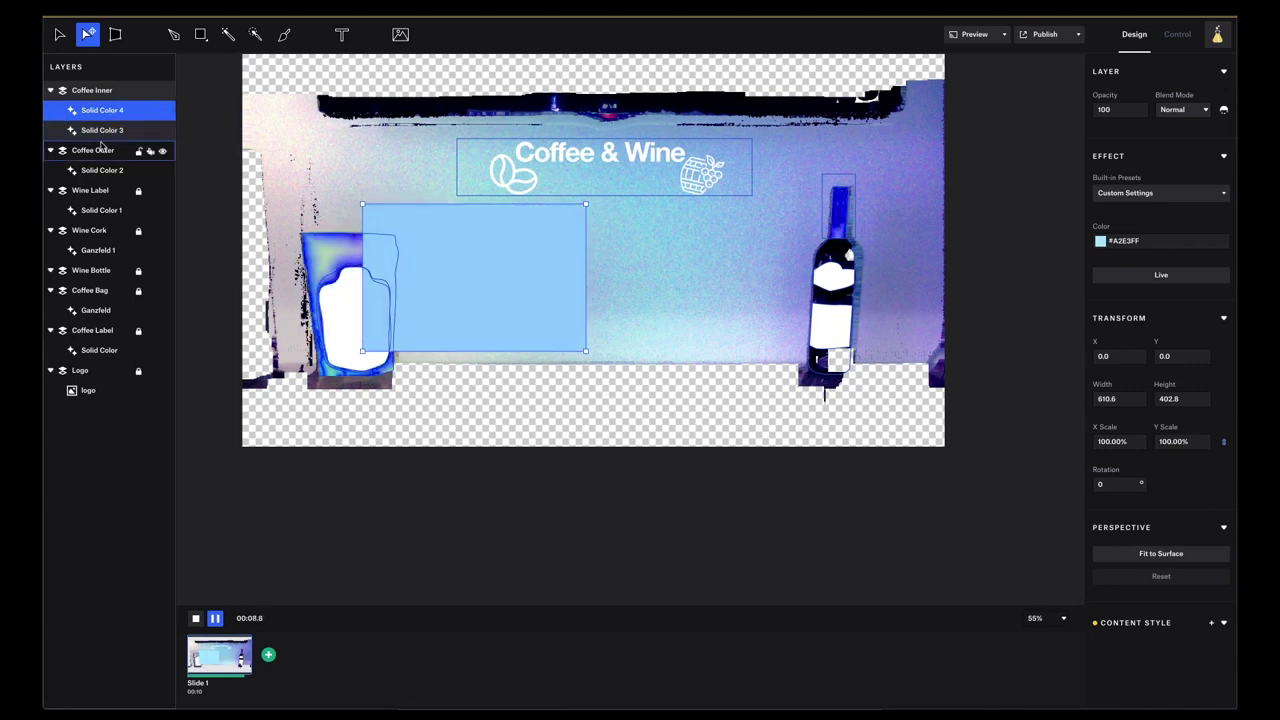
key(Delete)
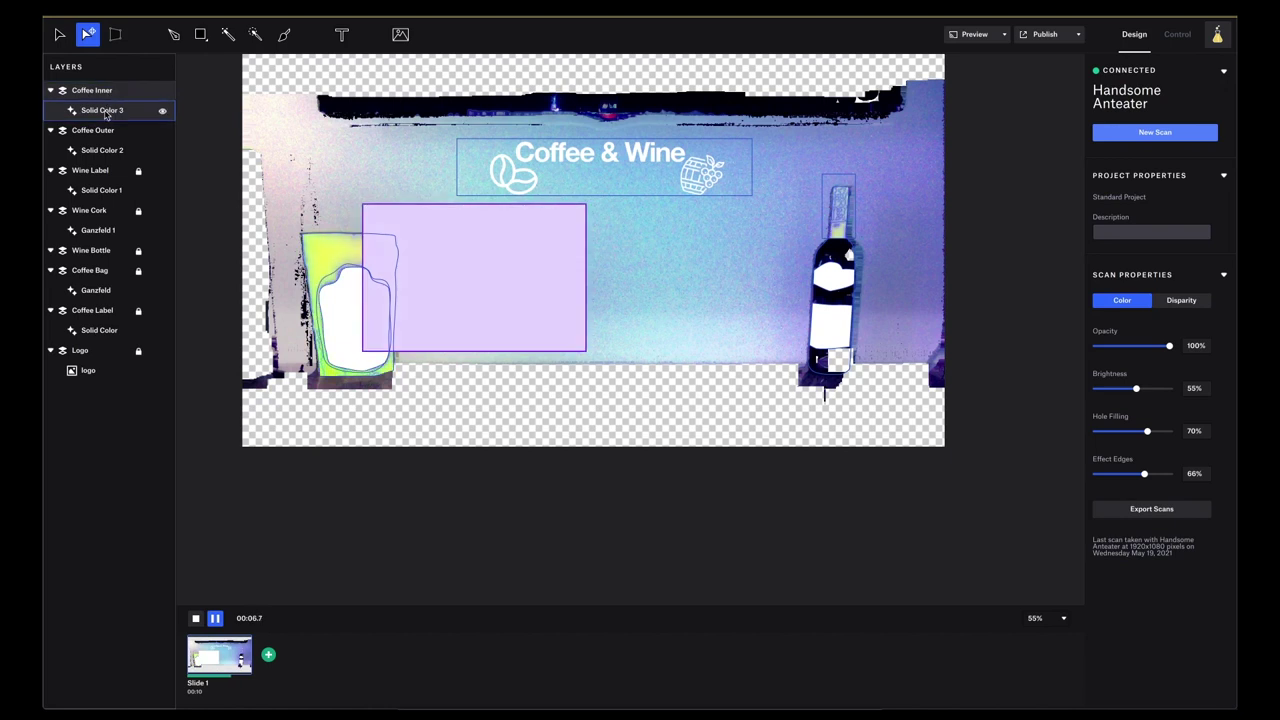
Step: Set the color of the Solid Color generator in the Coffee Inner surface to Black
click(105, 111)
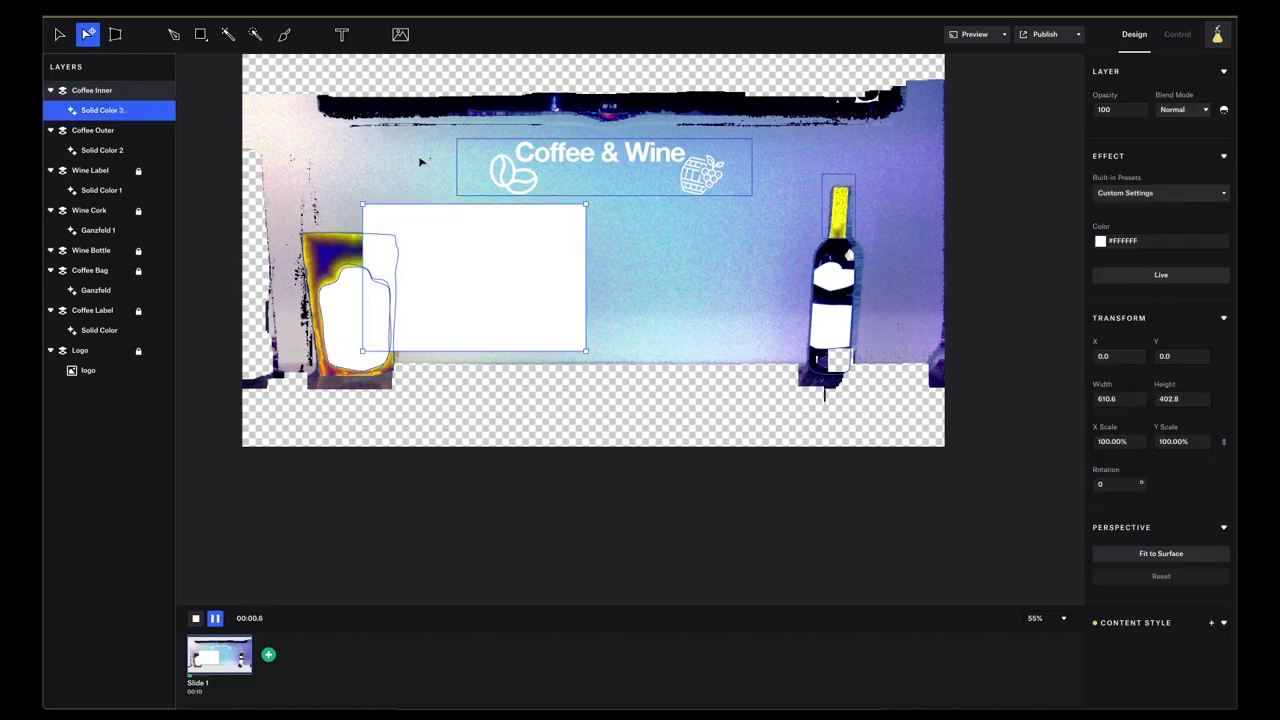
click(1101, 242)
scroll(927, 441, down, 1)
scroll(927, 441, up, 1)
click(887, 370)
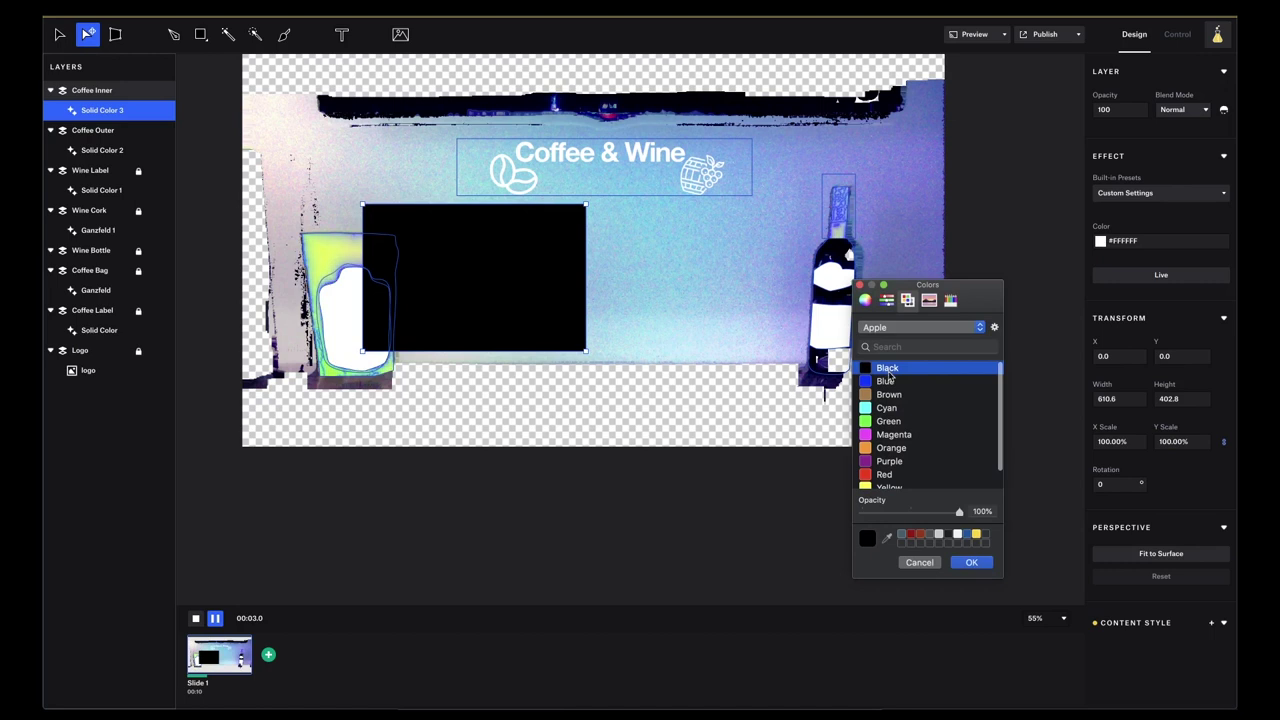
click(972, 563)
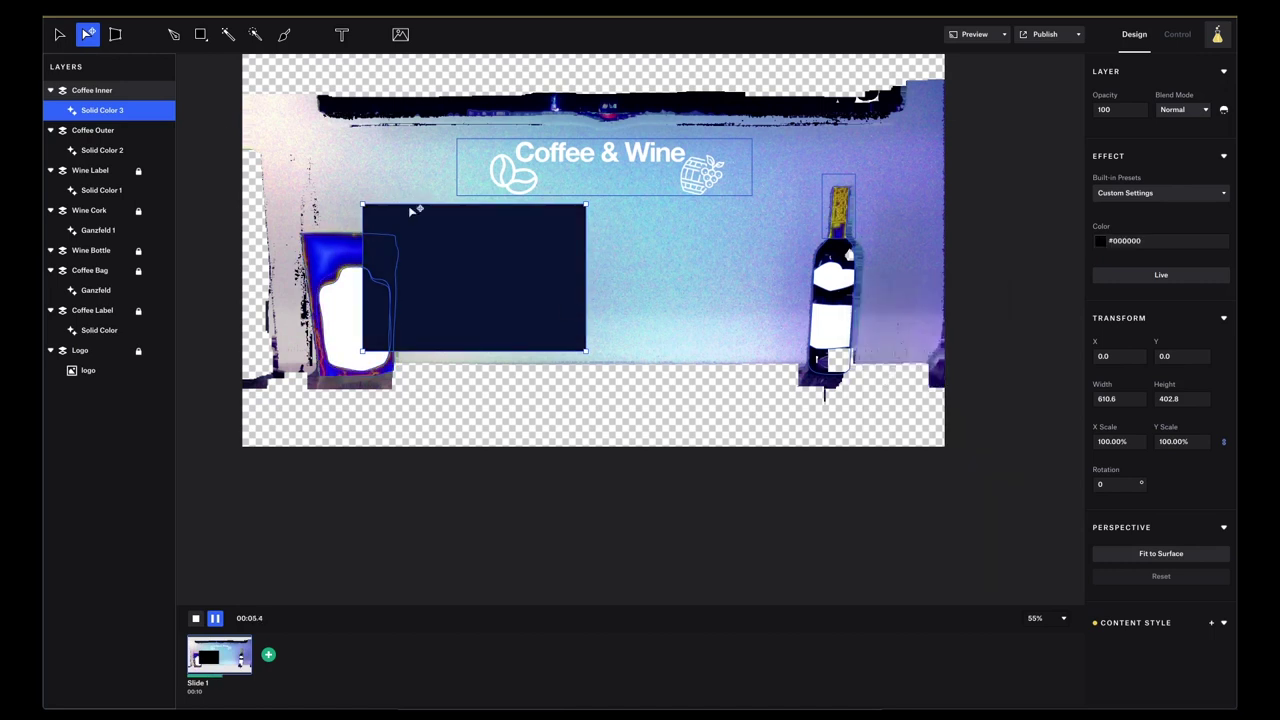
Step: Set the mask offset of the Coffee Inner surface to -2 px
click(100, 132)
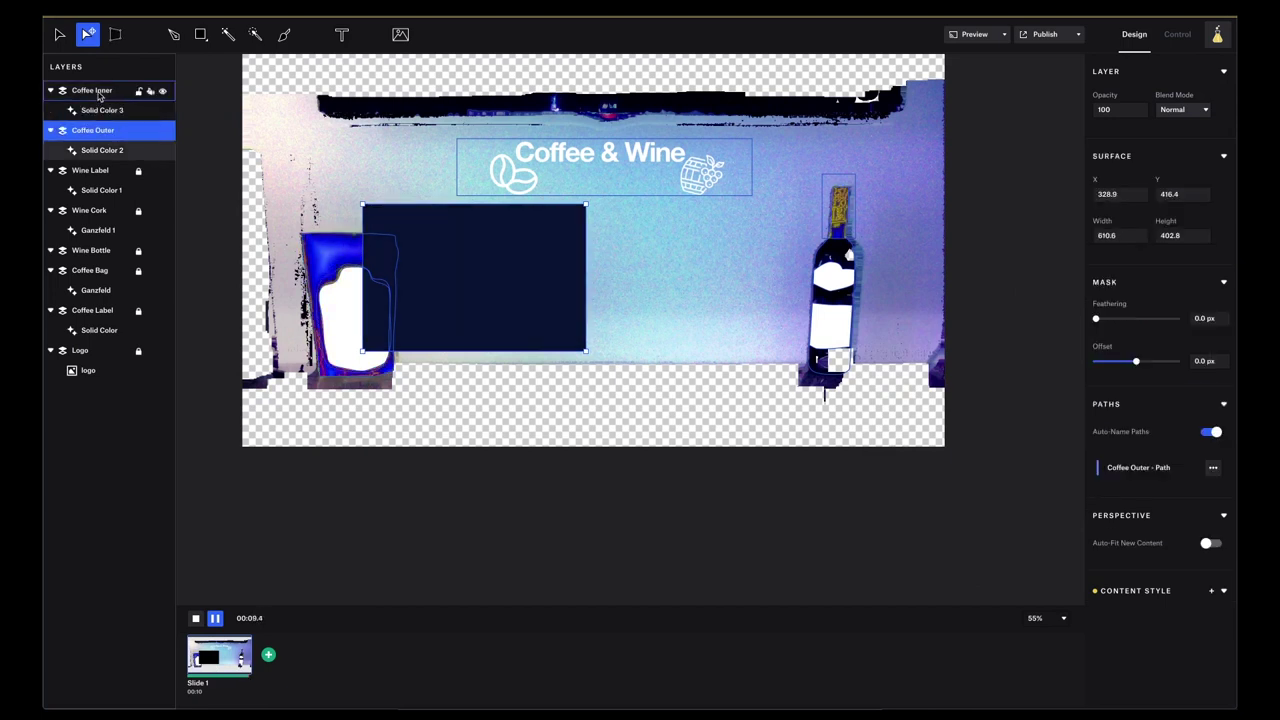
click(100, 91)
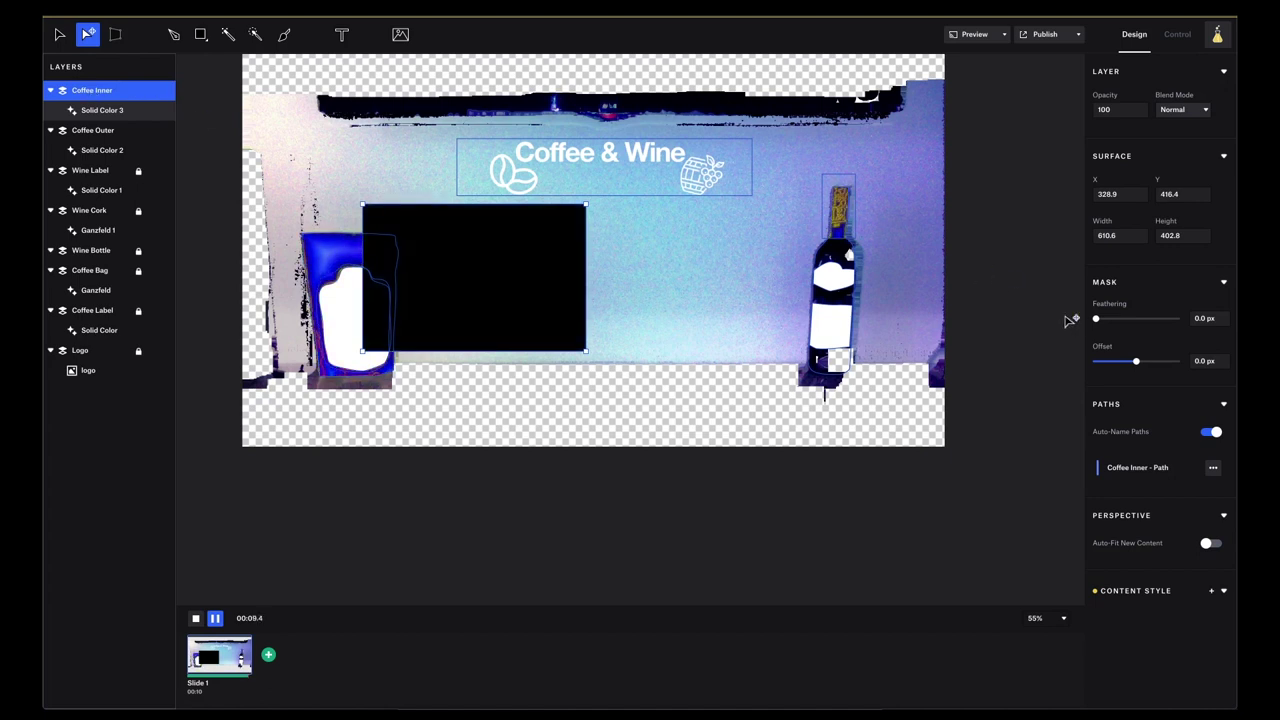
click(1200, 361)
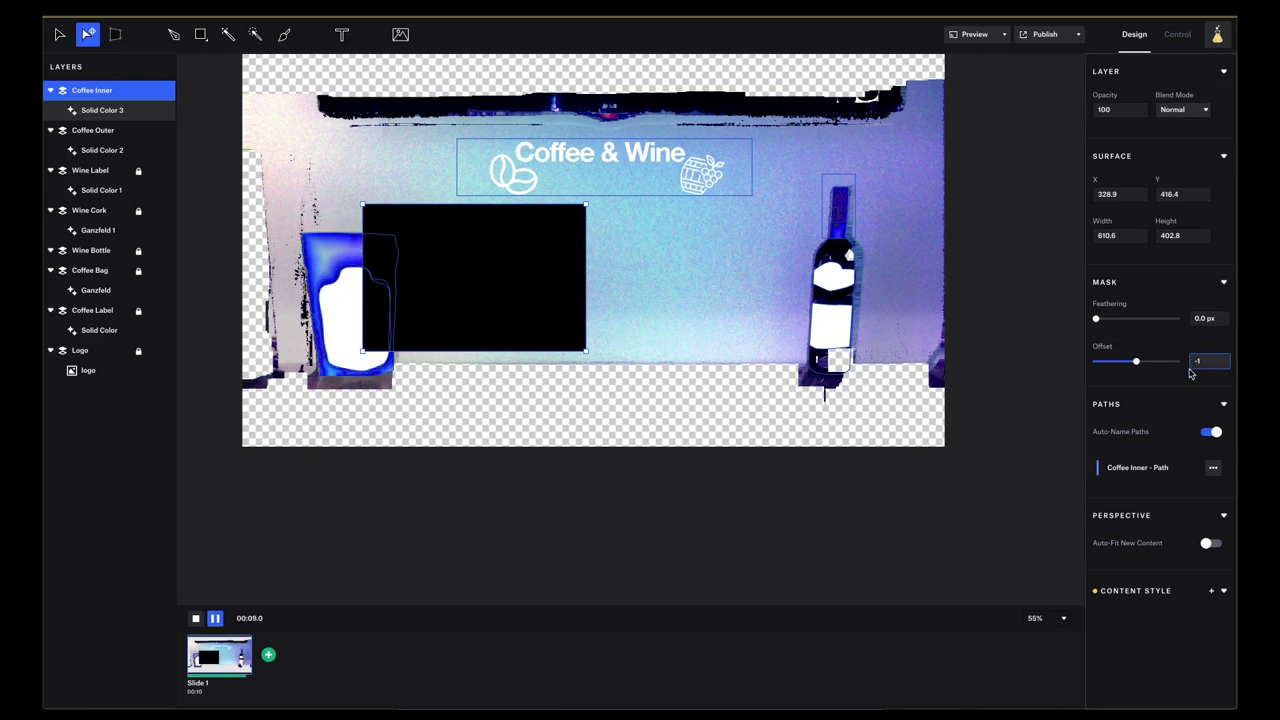
text(0)
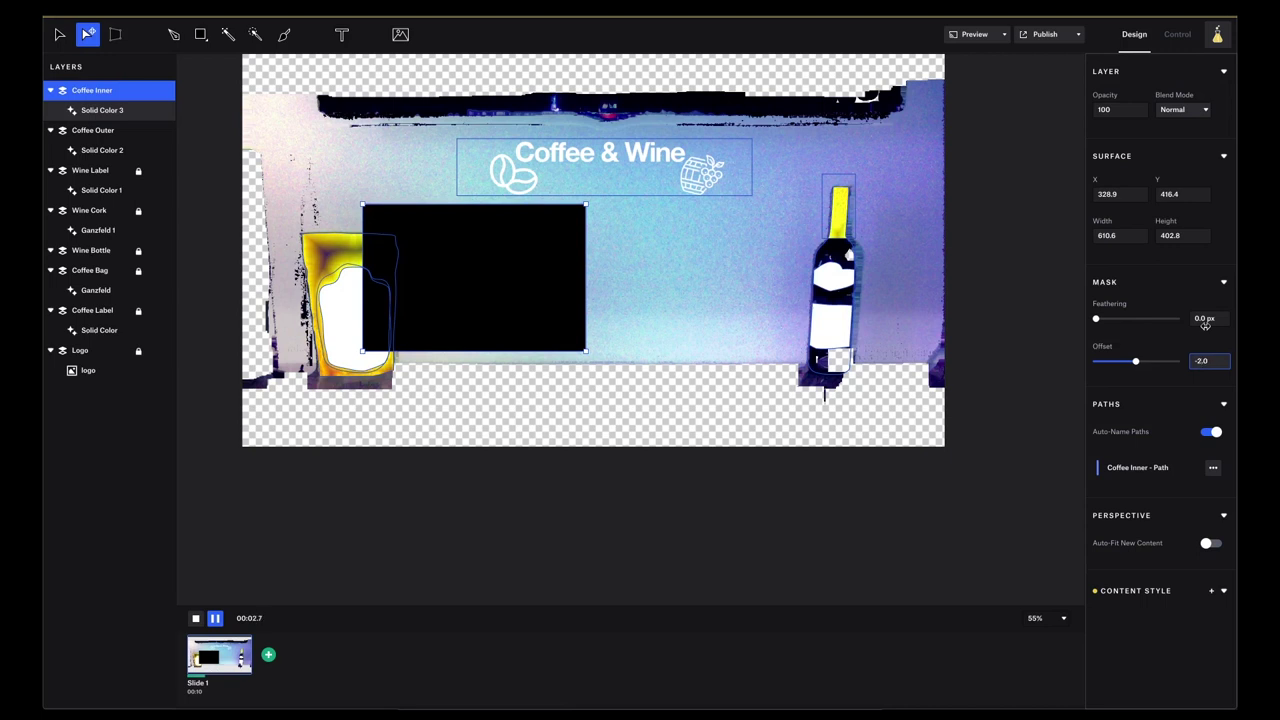
key(Return)
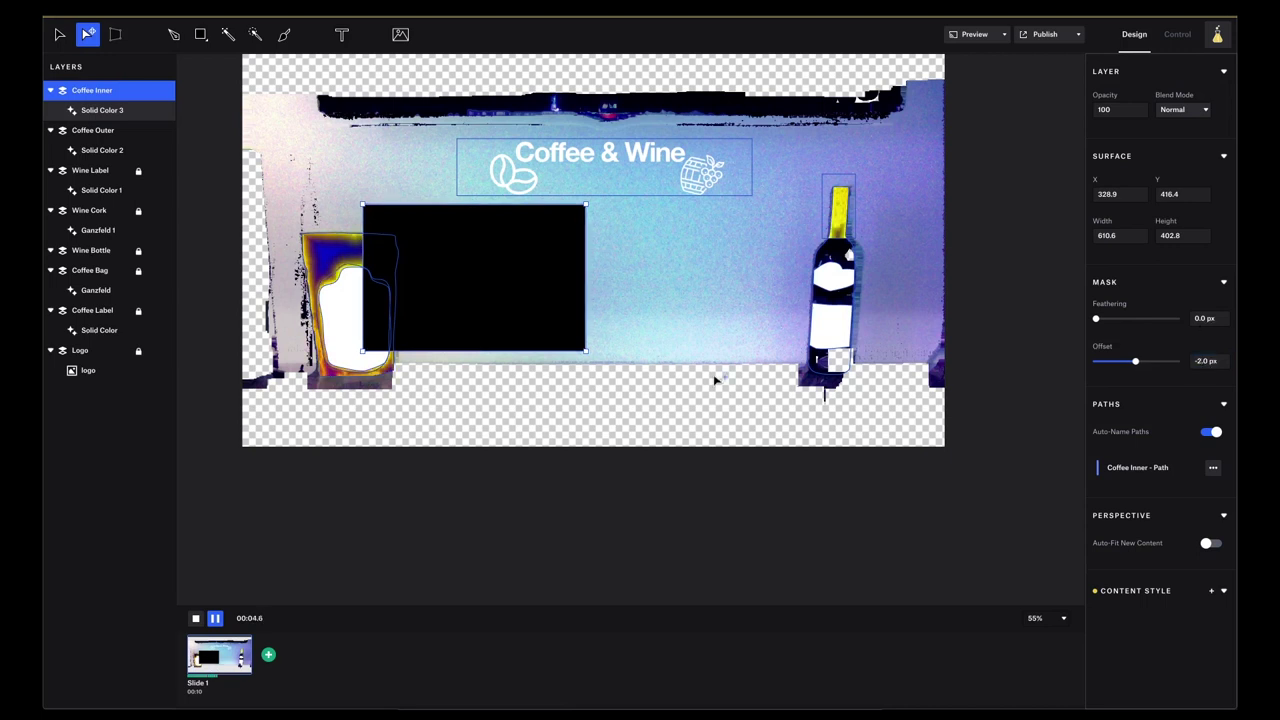
Step: Examine the thin border between the Coffee Inner and Coffee Outer surfaces up close, temporarily hiding Coffee Inner to compare
scroll(617, 271, up, 5)
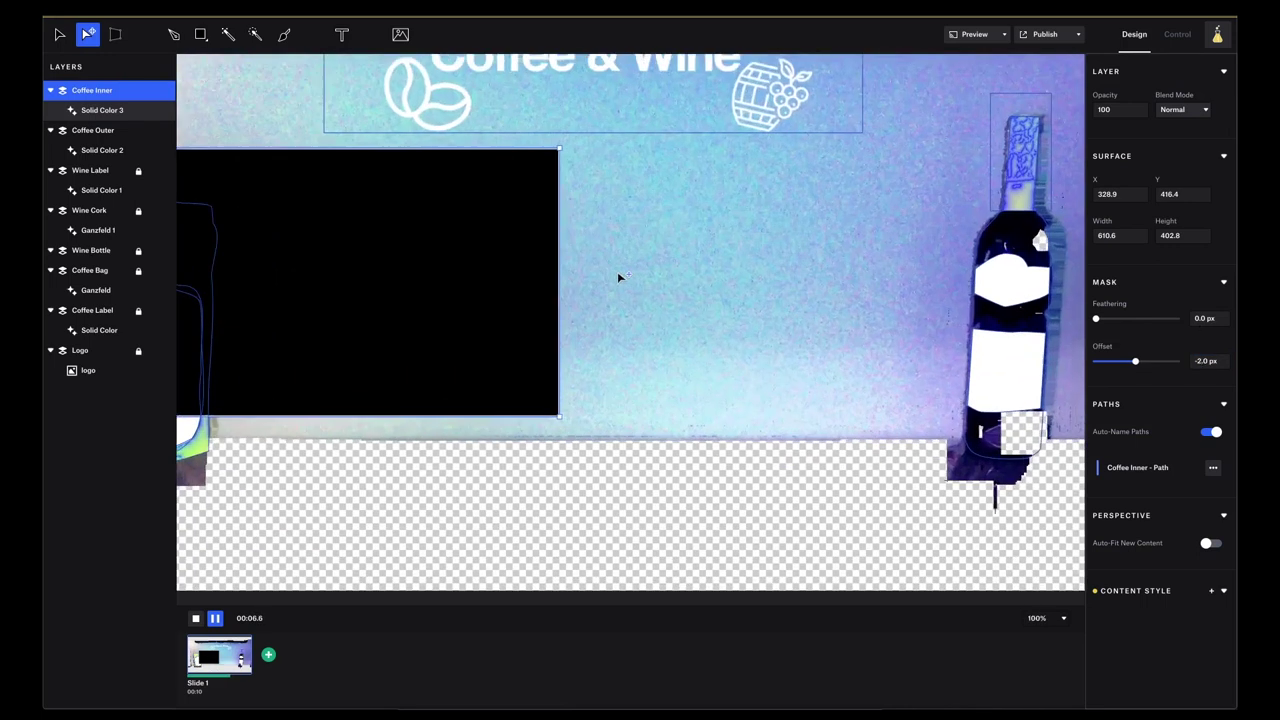
scroll(617, 271, left, 2)
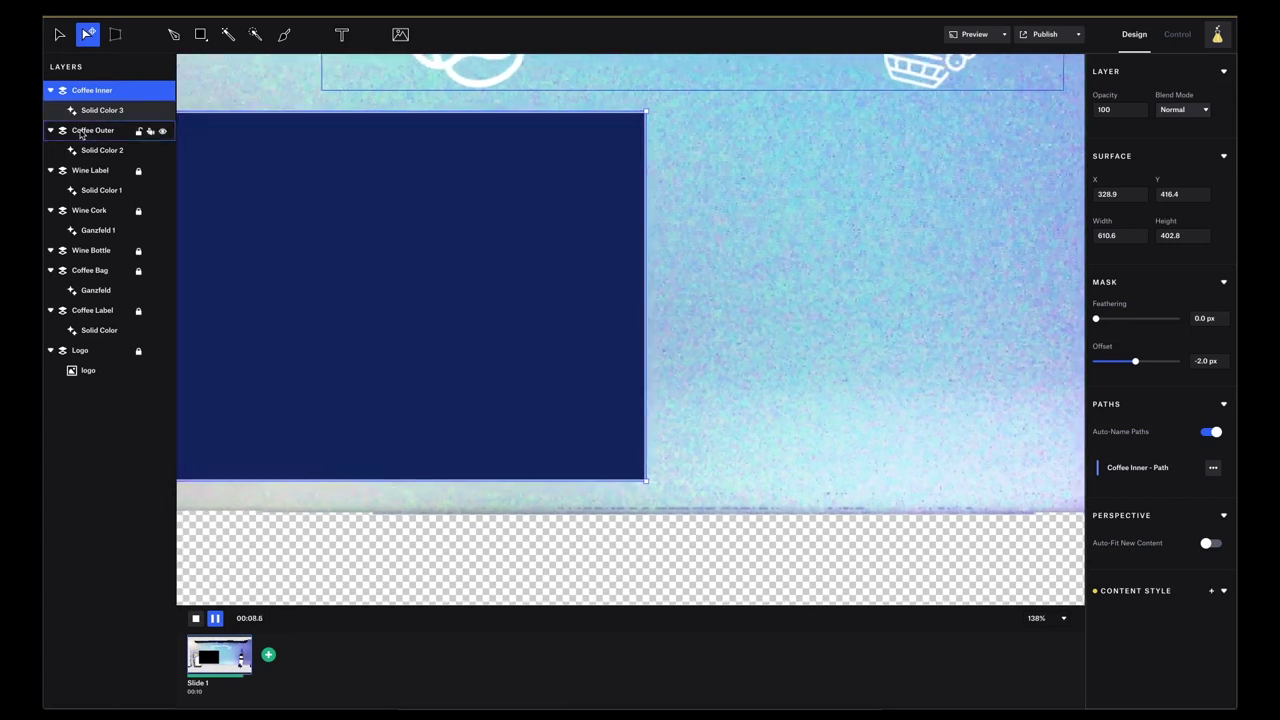
click(84, 133)
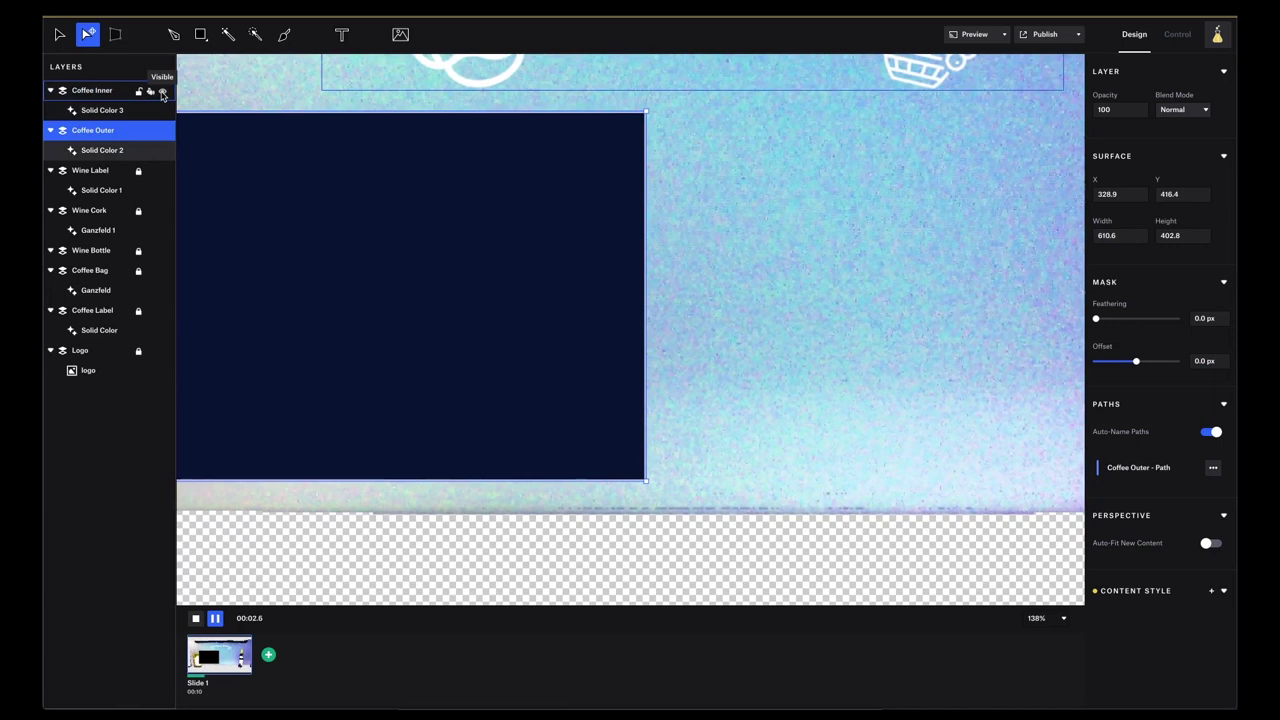
click(162, 92)
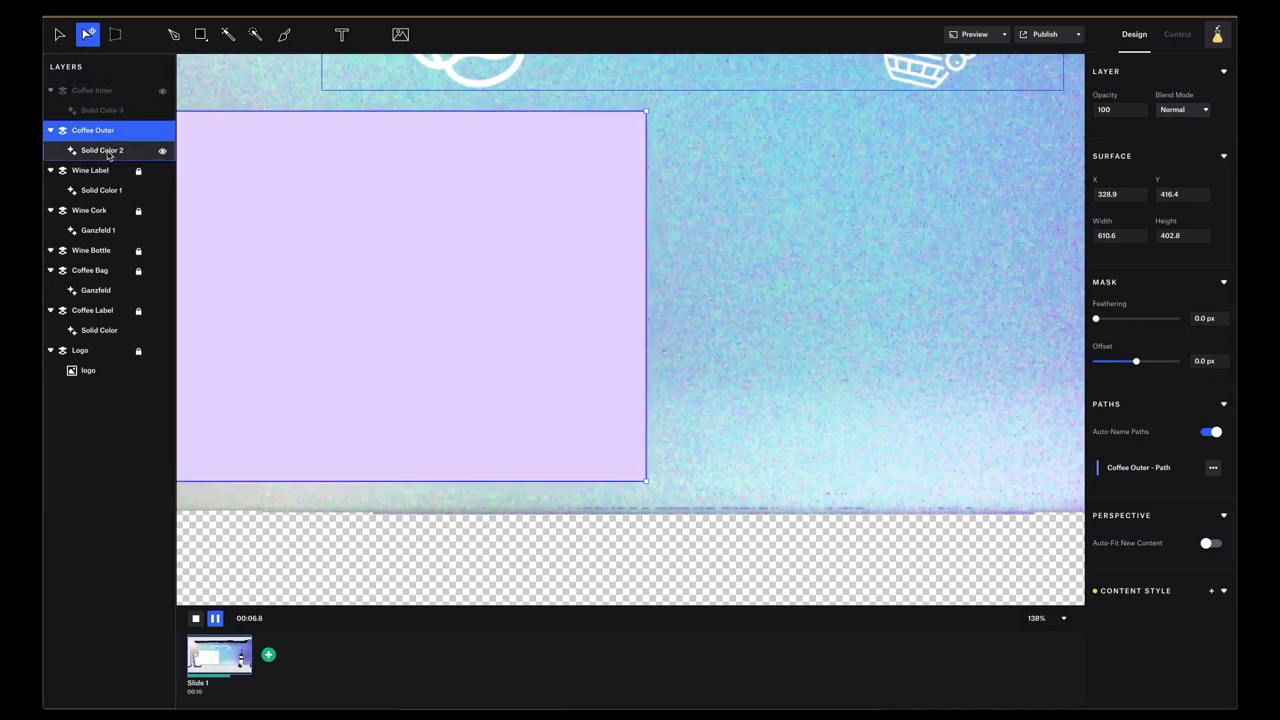
click(104, 94)
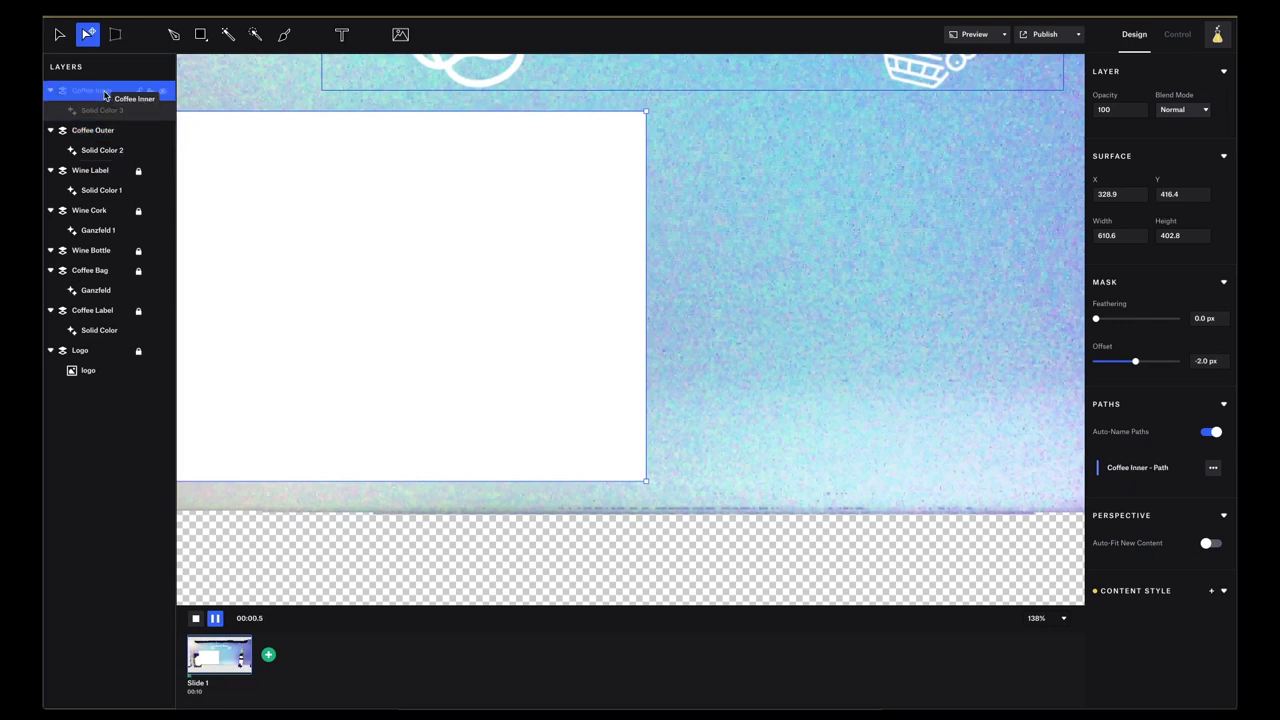
click(163, 94)
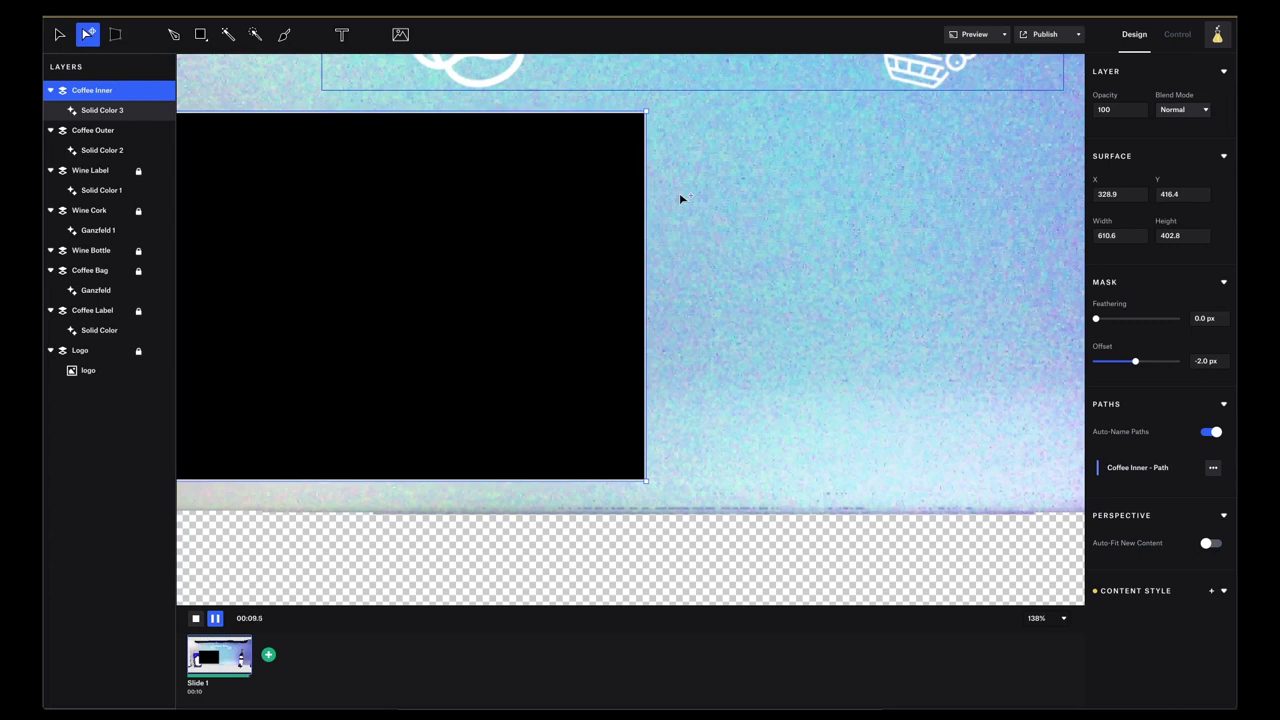
scroll(680, 198, up, 5)
scroll(680, 198, up, 2)
scroll(680, 198, left, 3)
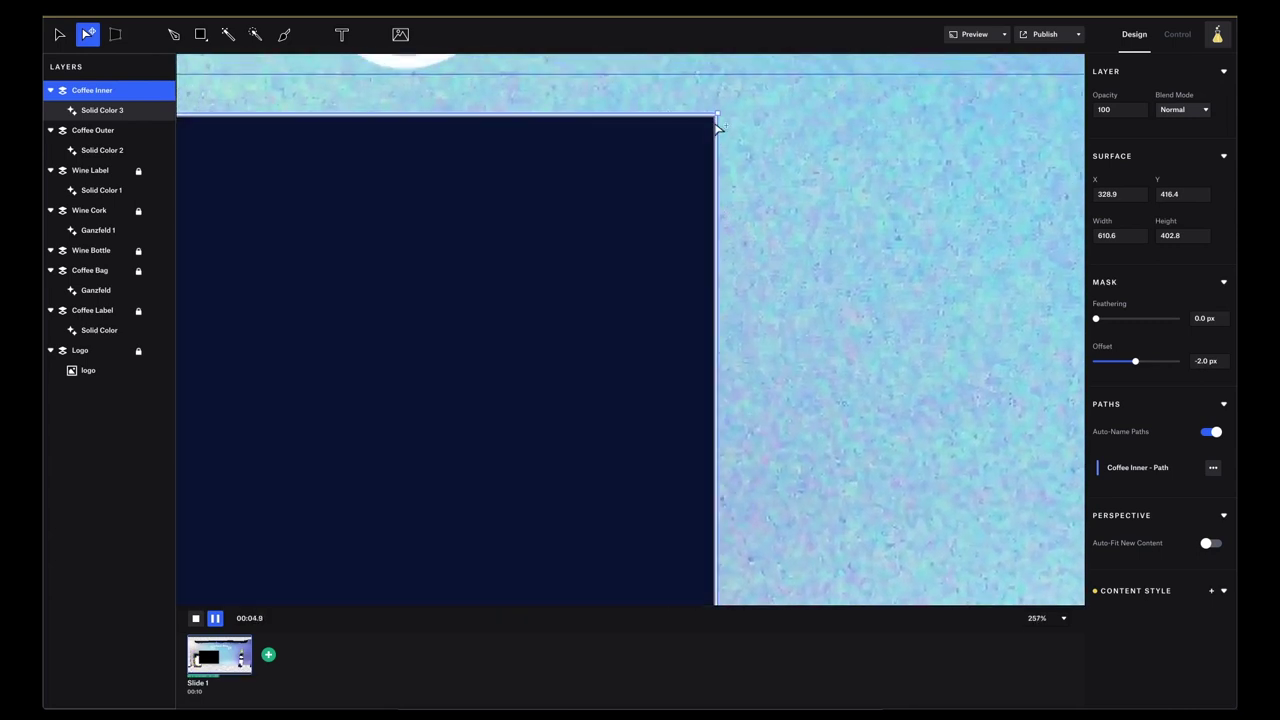
scroll(718, 157, down, 6)
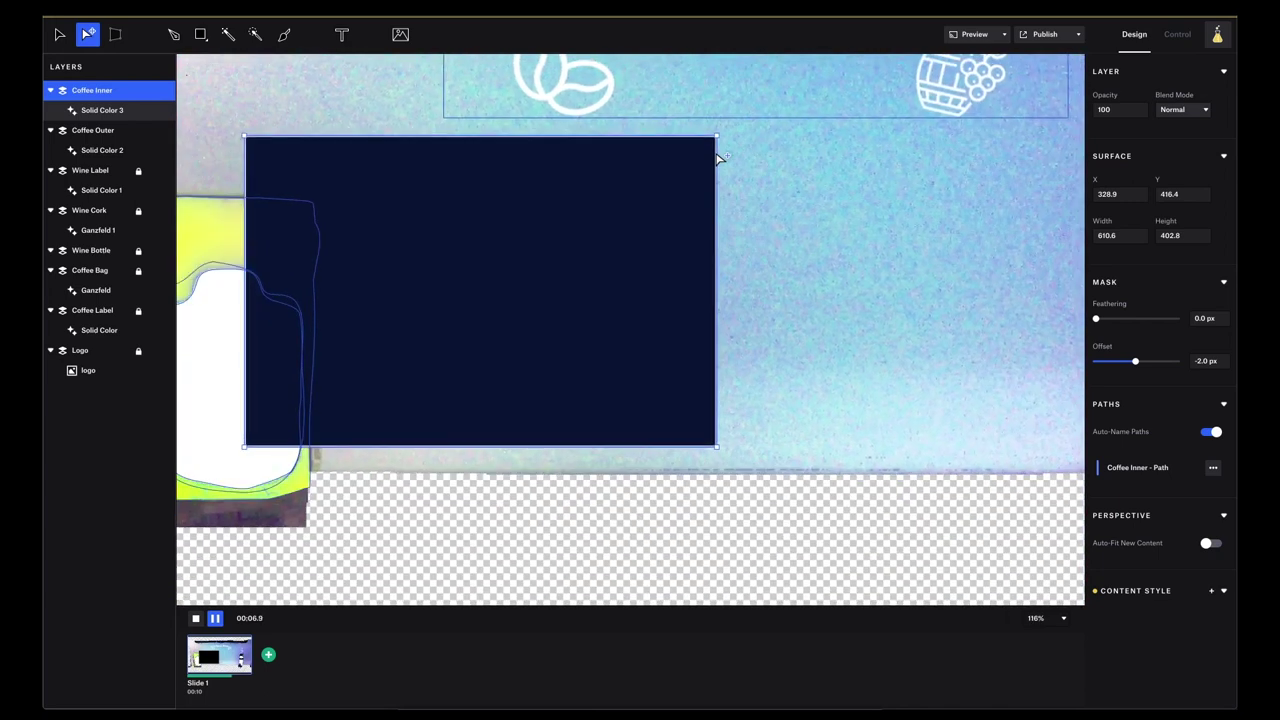
scroll(717, 158, right, 1)
scroll(717, 158, up, 1)
scroll(716, 157, left, 2)
scroll(716, 157, down, 1)
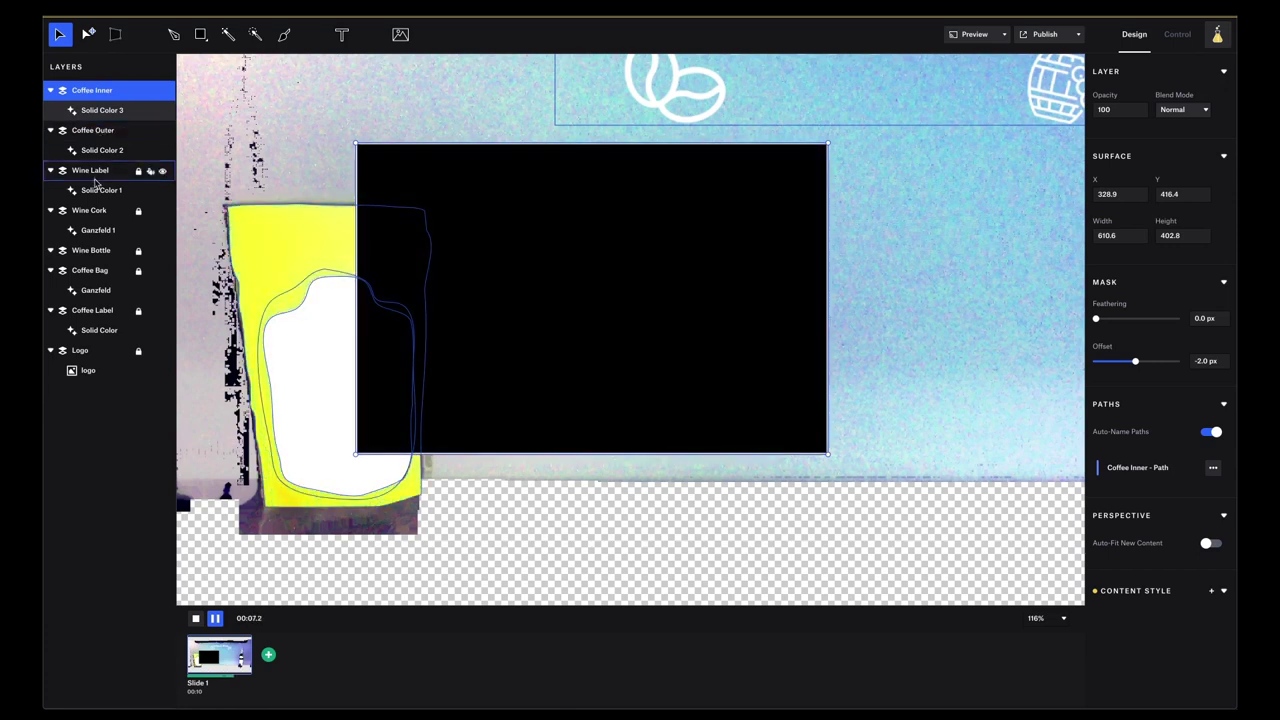
Step: Move the Coffee Bag and Coffee Label surfaces above Coffee Inner in the layer order
click(92, 272)
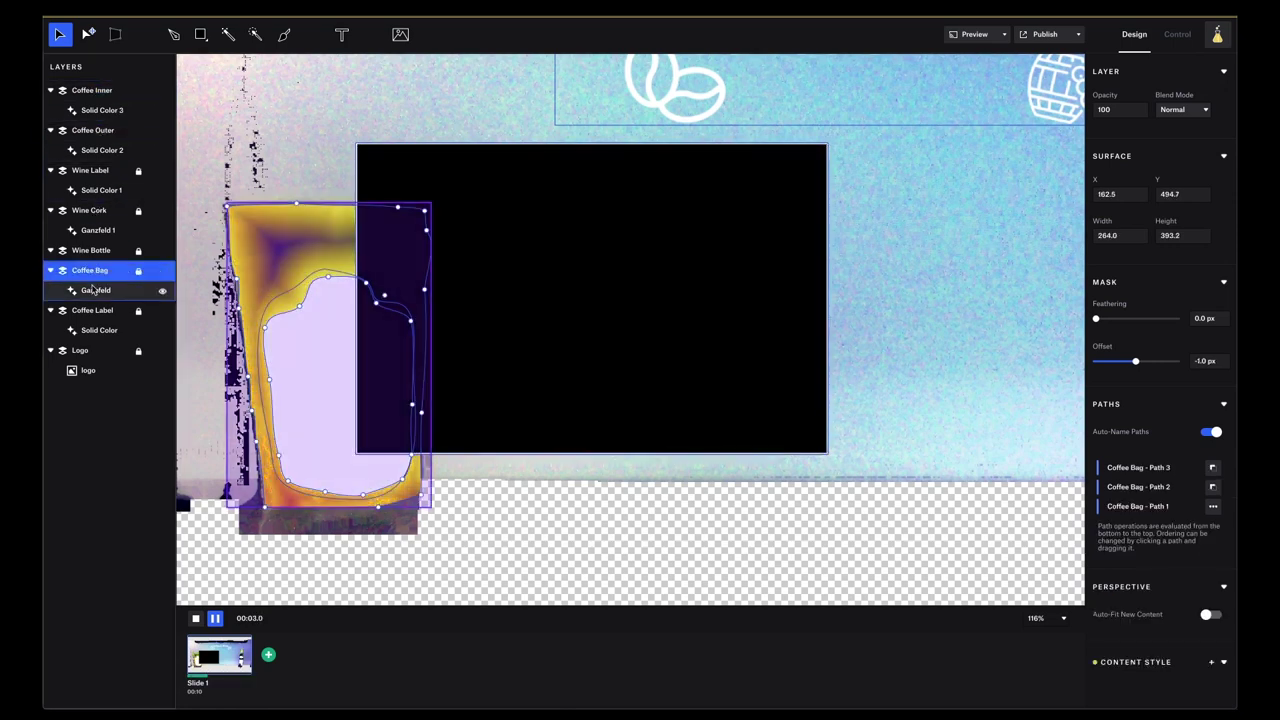
click(408, 445)
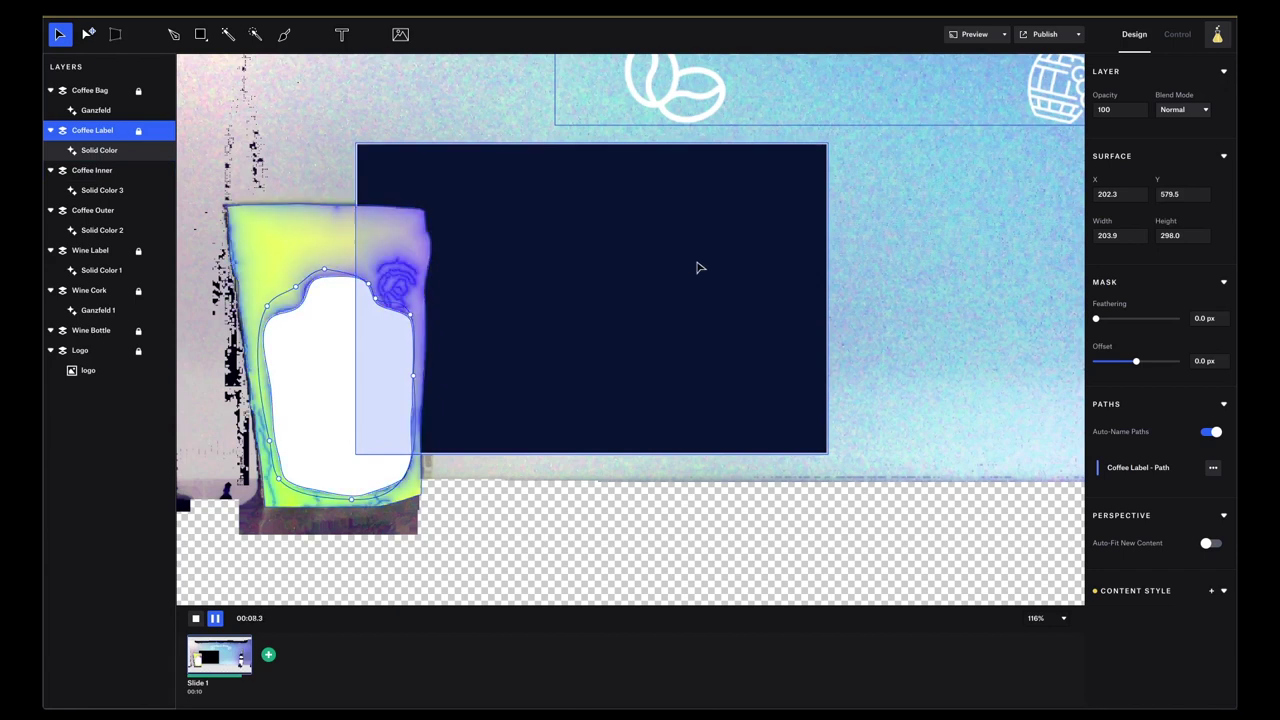
Step: Duplicate the Coffee Outer surface as Wine Outer and place it beside the coffee frame, overlapping the wine bottle, at about X 991 px
scroll(803, 269, down, 5)
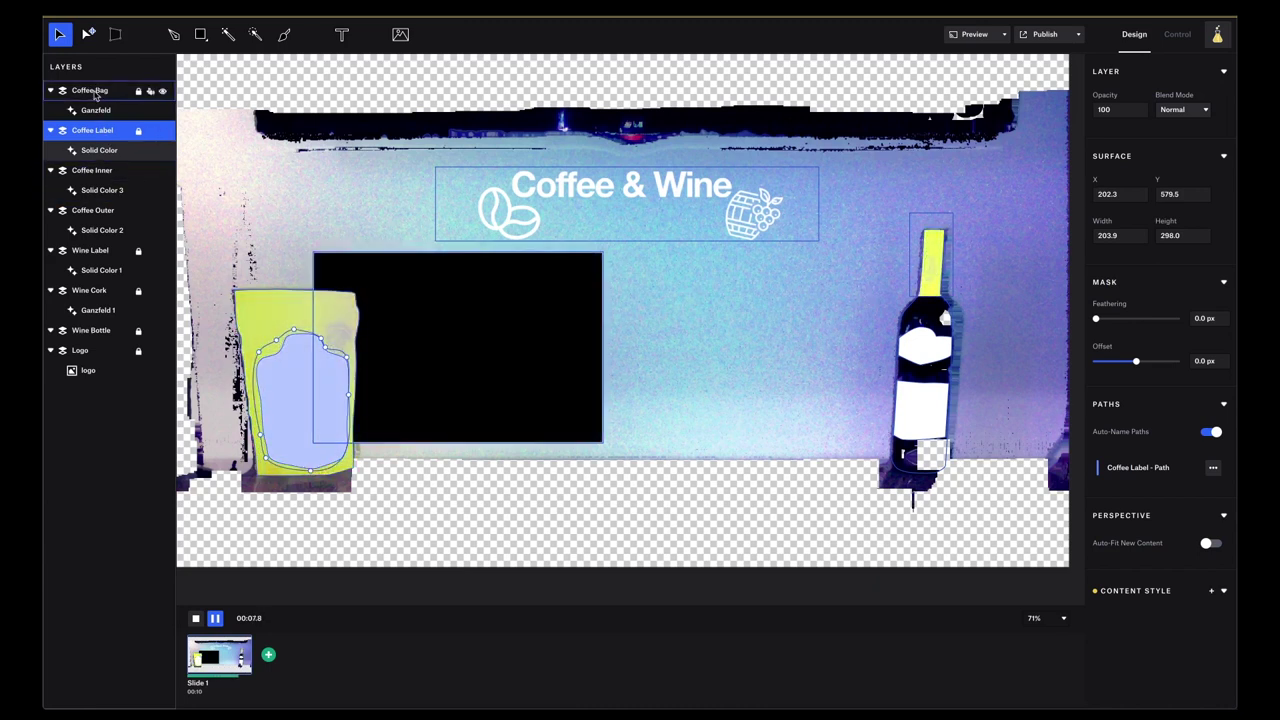
click(89, 211)
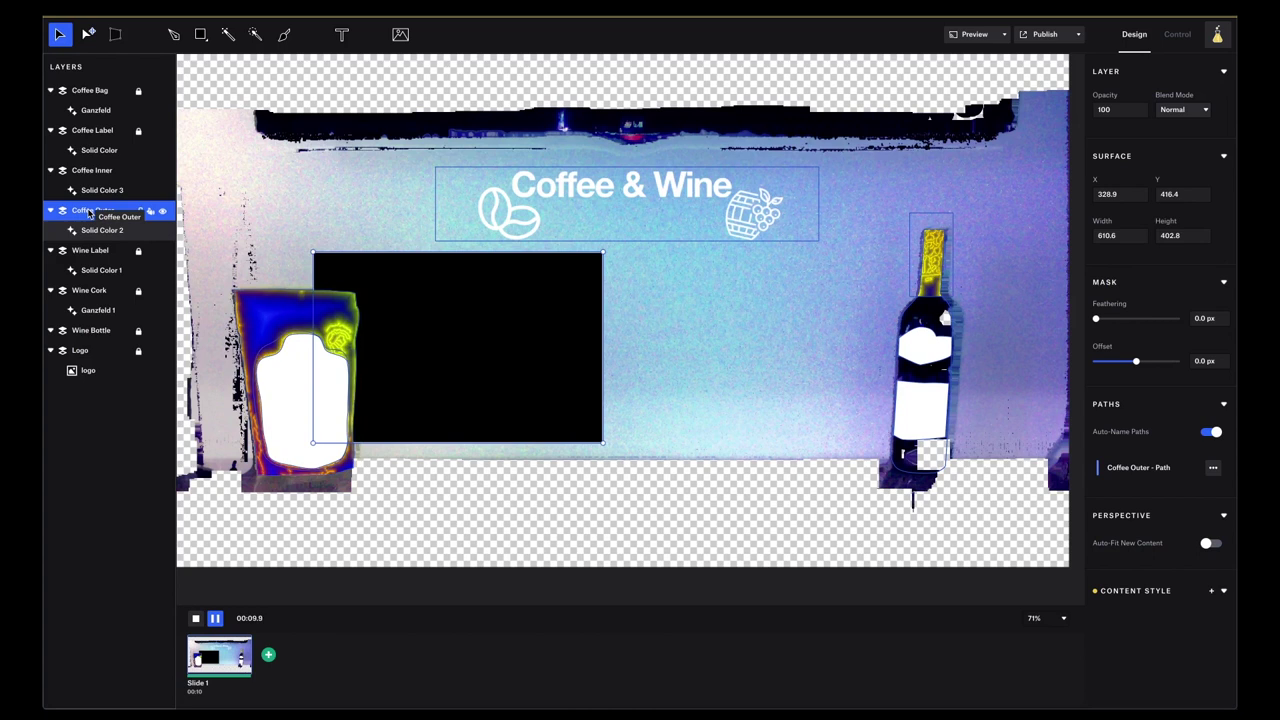
right_click(89, 213)
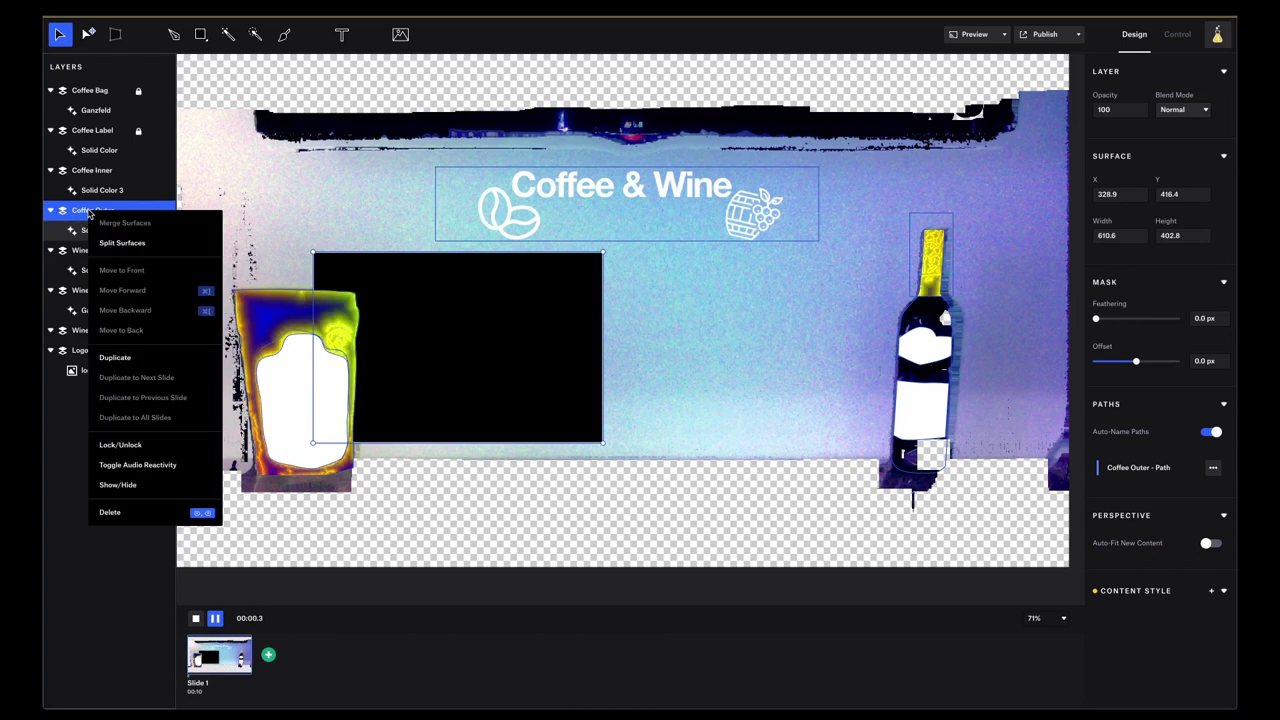
click(133, 358)
double_click(97, 212)
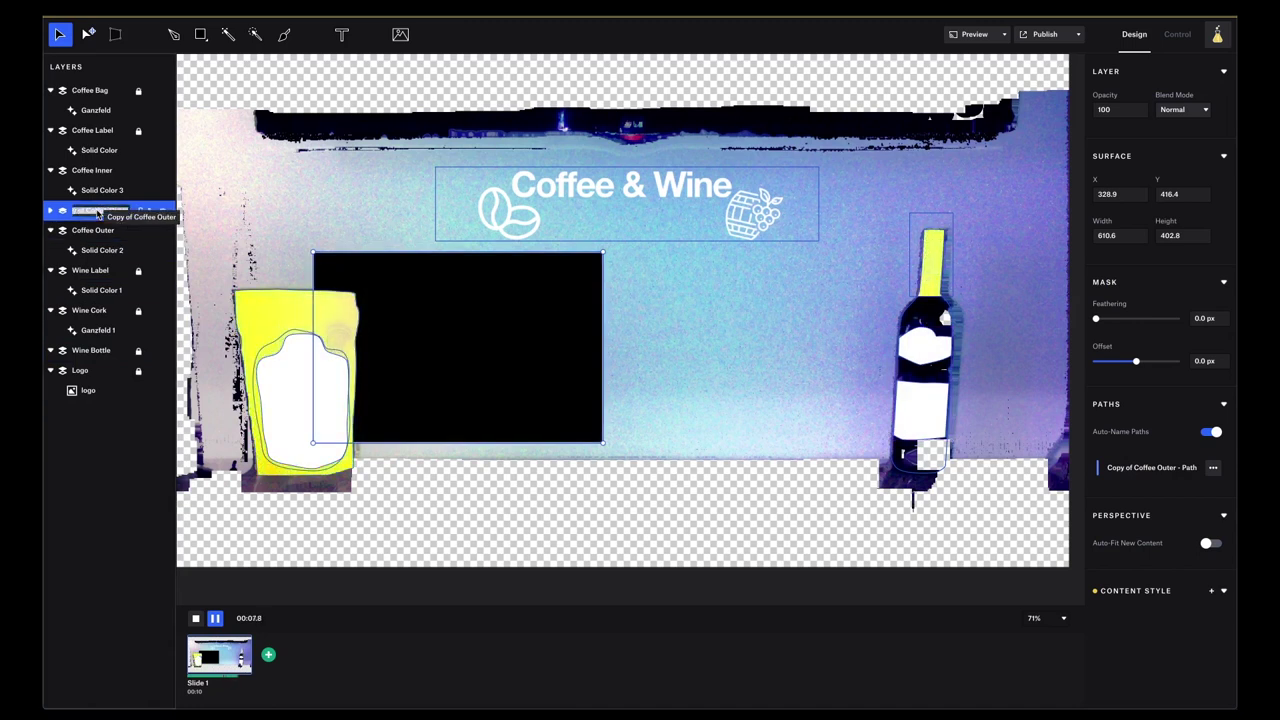
text(Wine Outer)
key(Return)
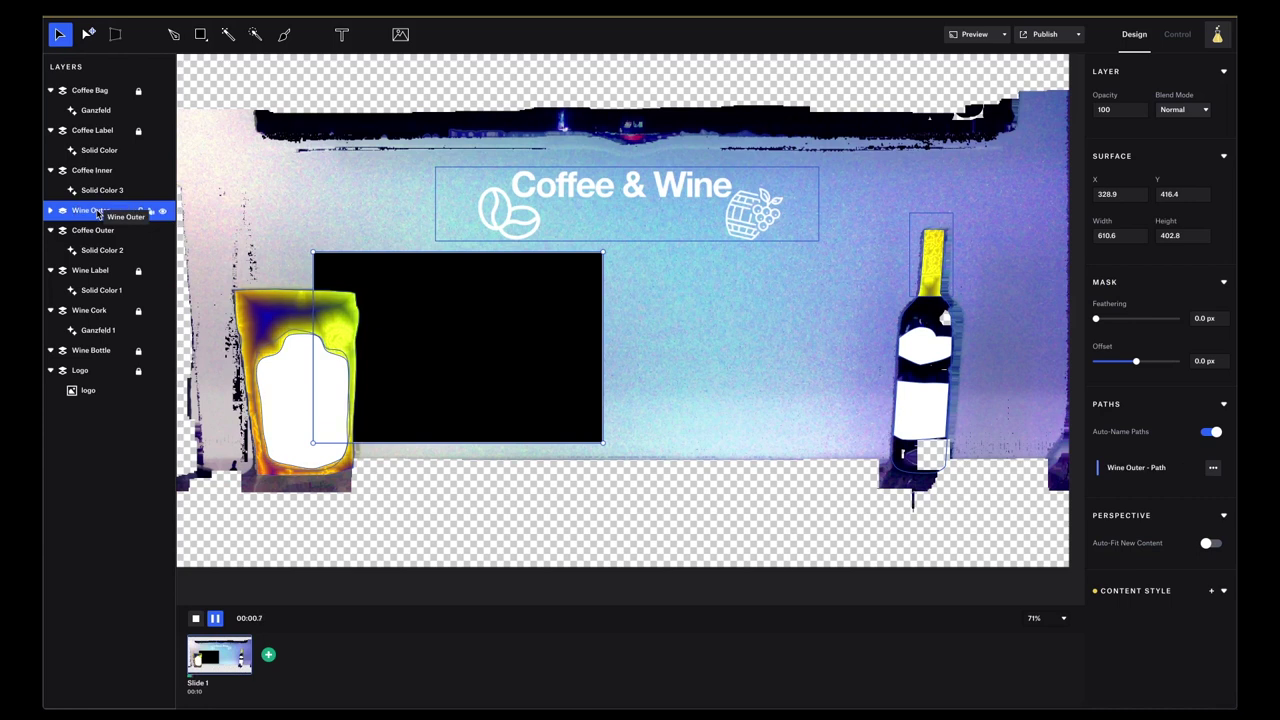
click(89, 35)
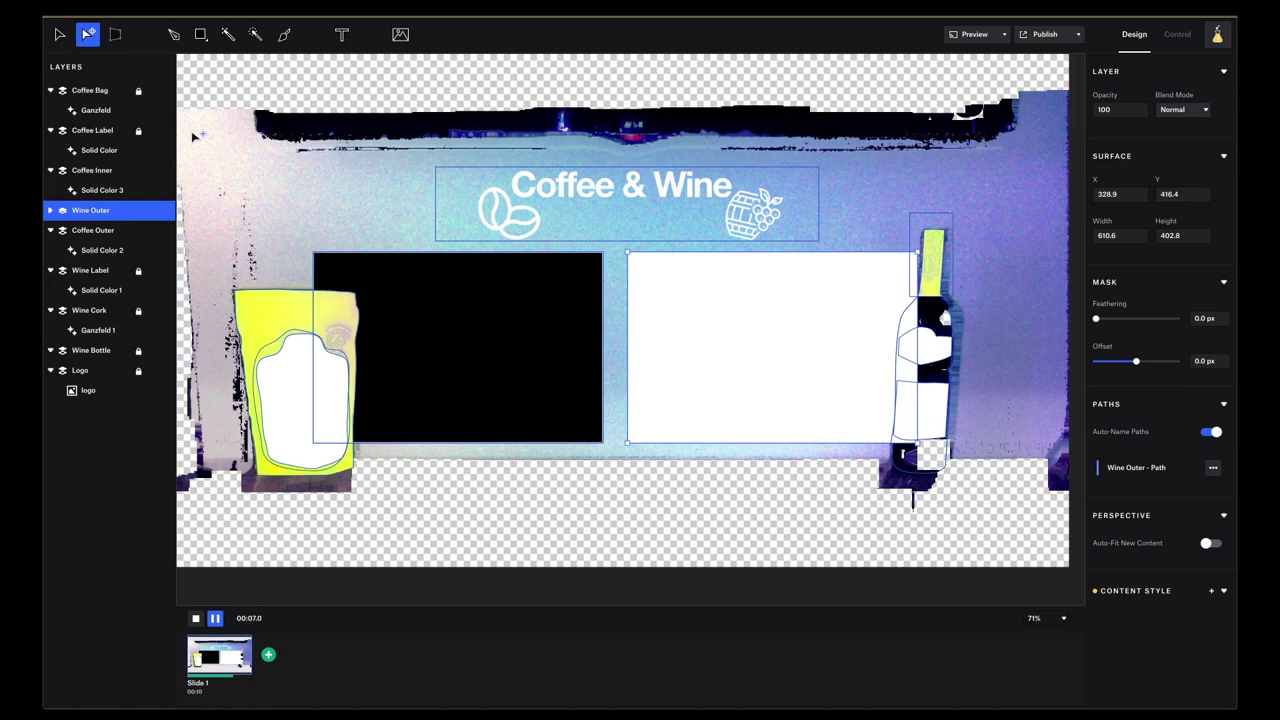
Step: Duplicate the Wine Outer surface, rename the copy as Wine Inner and expand its layer contents
right_click(89, 214)
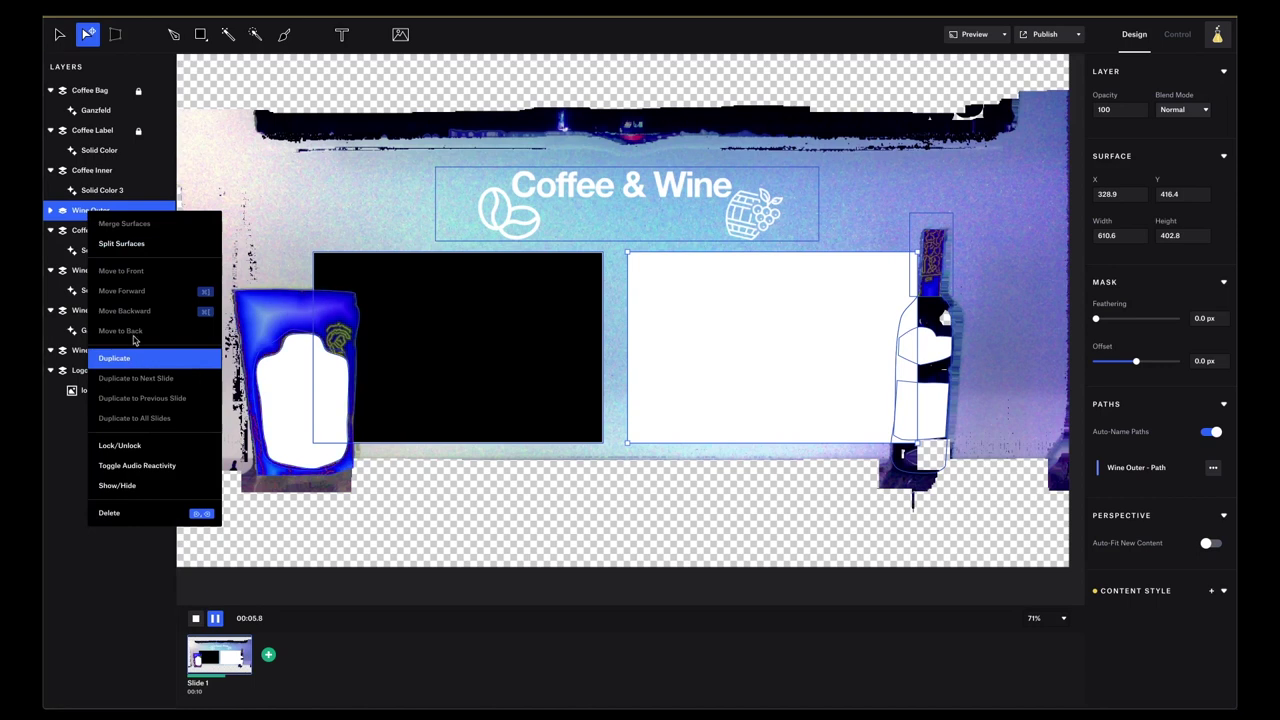
key(Return)
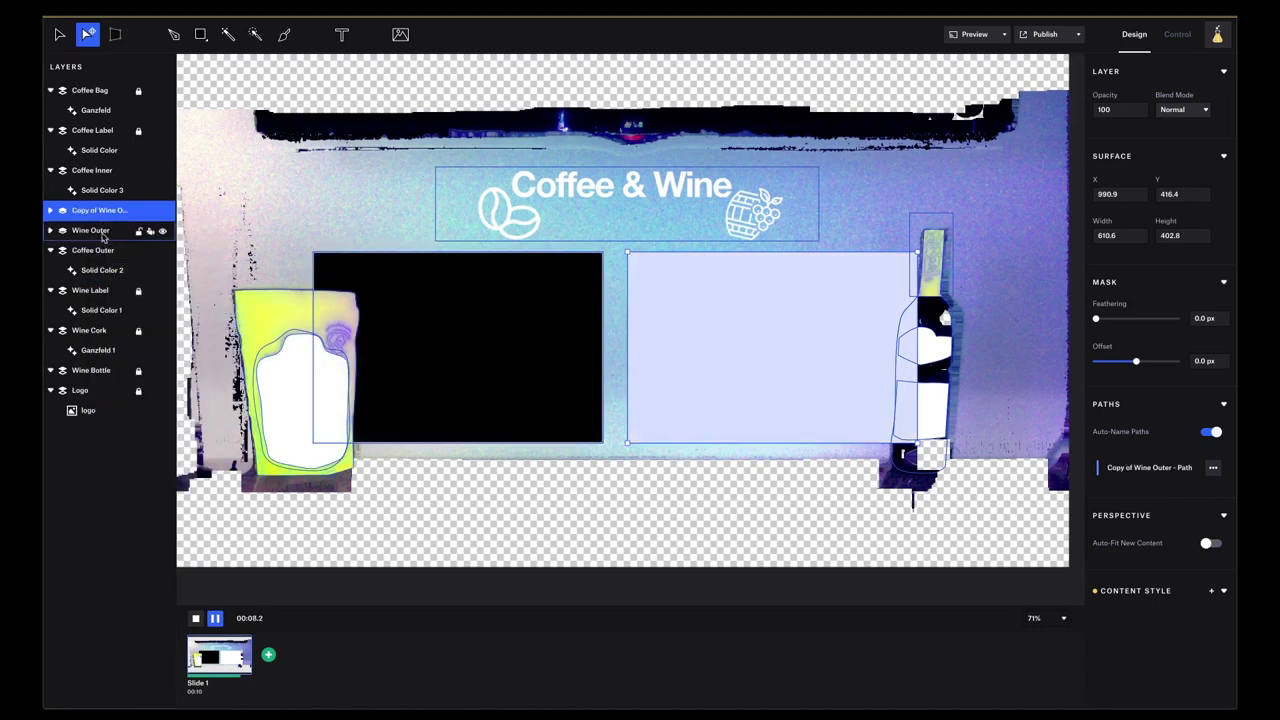
double_click(100, 211)
text(Wine Inner)
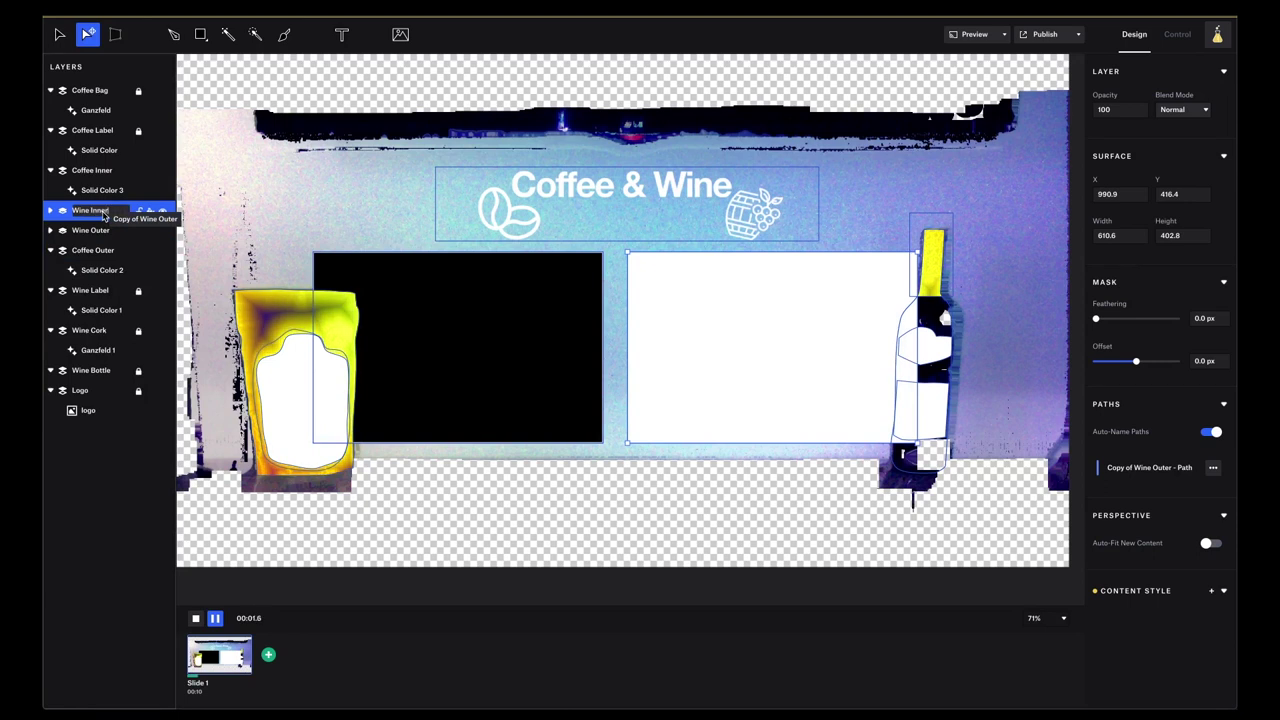
key(Return)
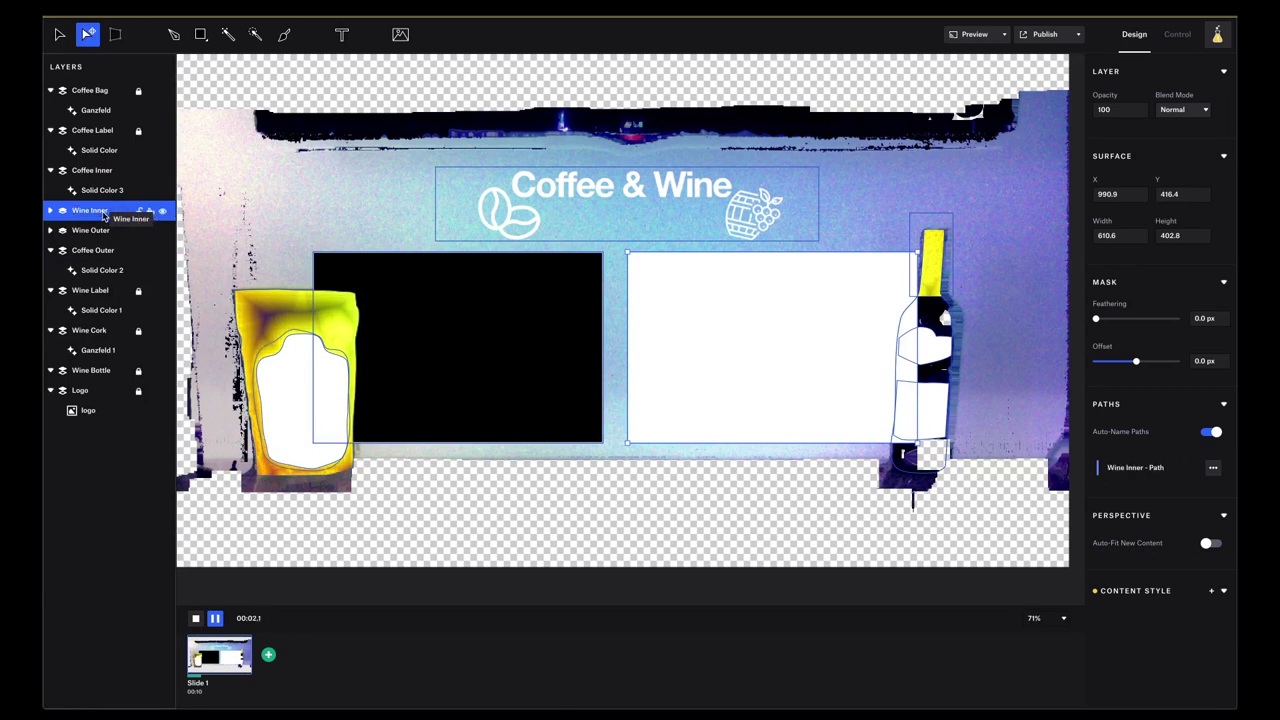
click(51, 211)
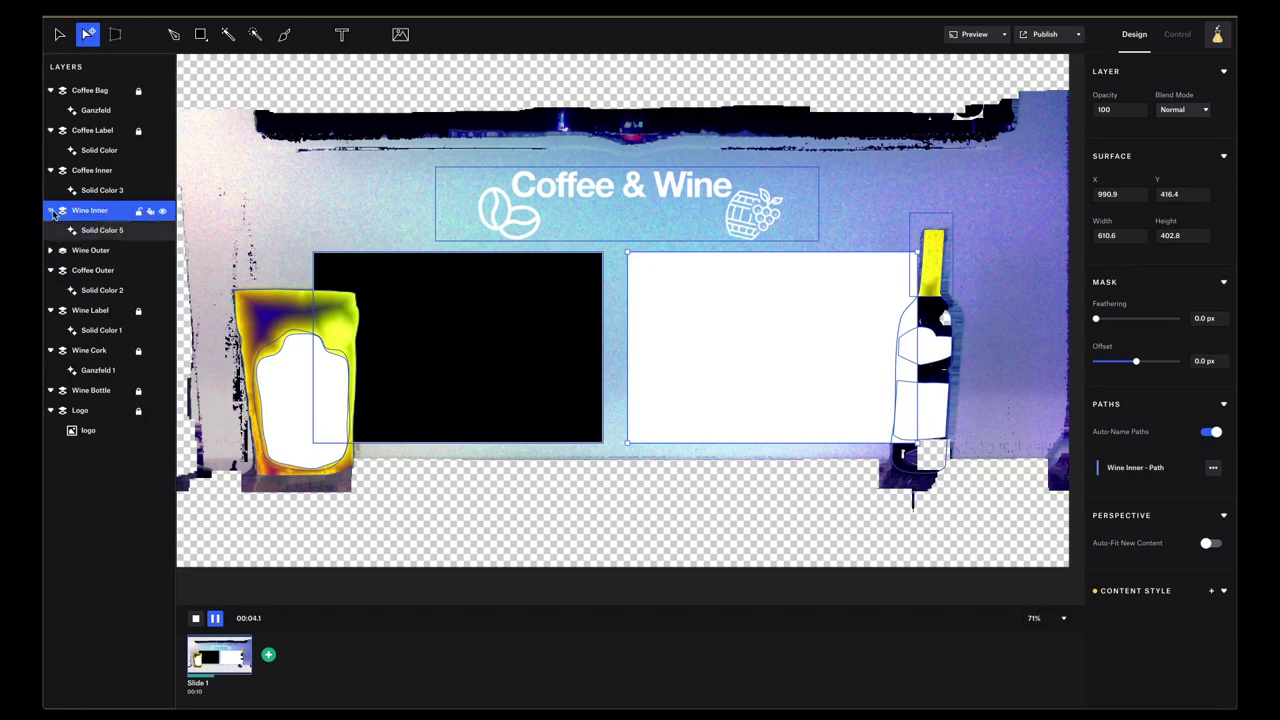
Step: Change the solid colour fill of the Wine Inner surface to black
click(96, 231)
click(1101, 241)
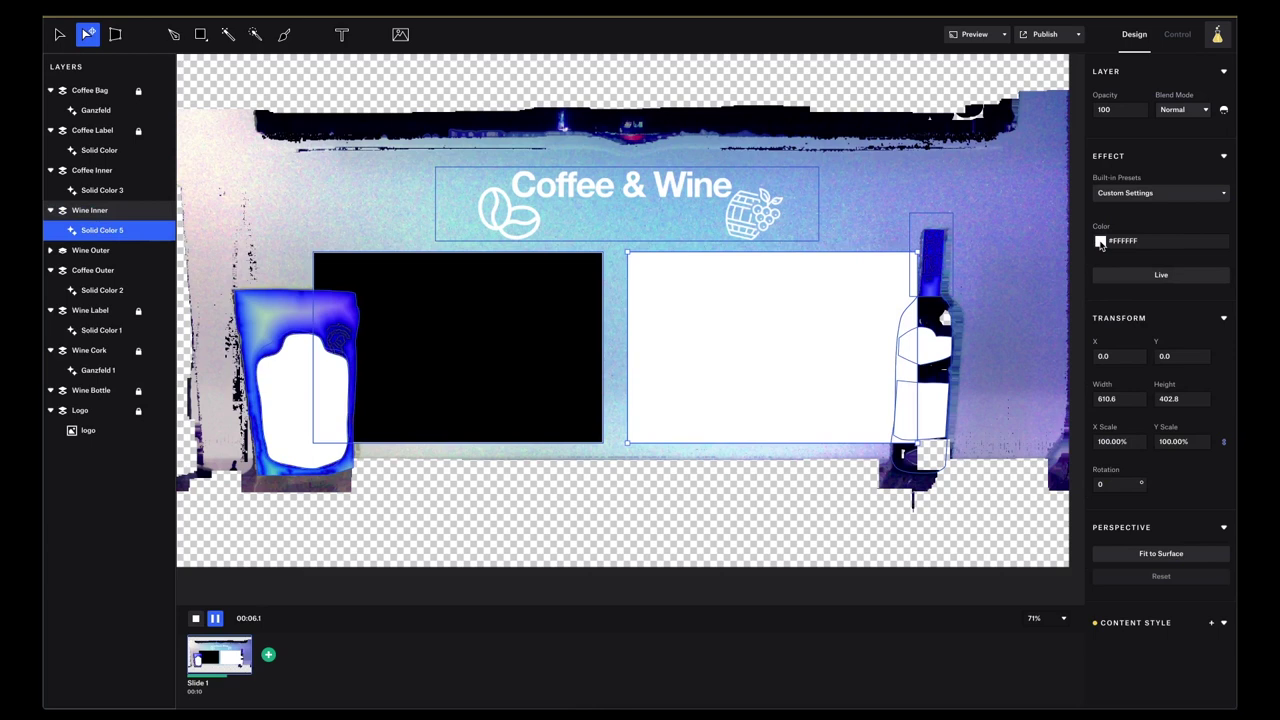
scroll(910, 423, up, 1)
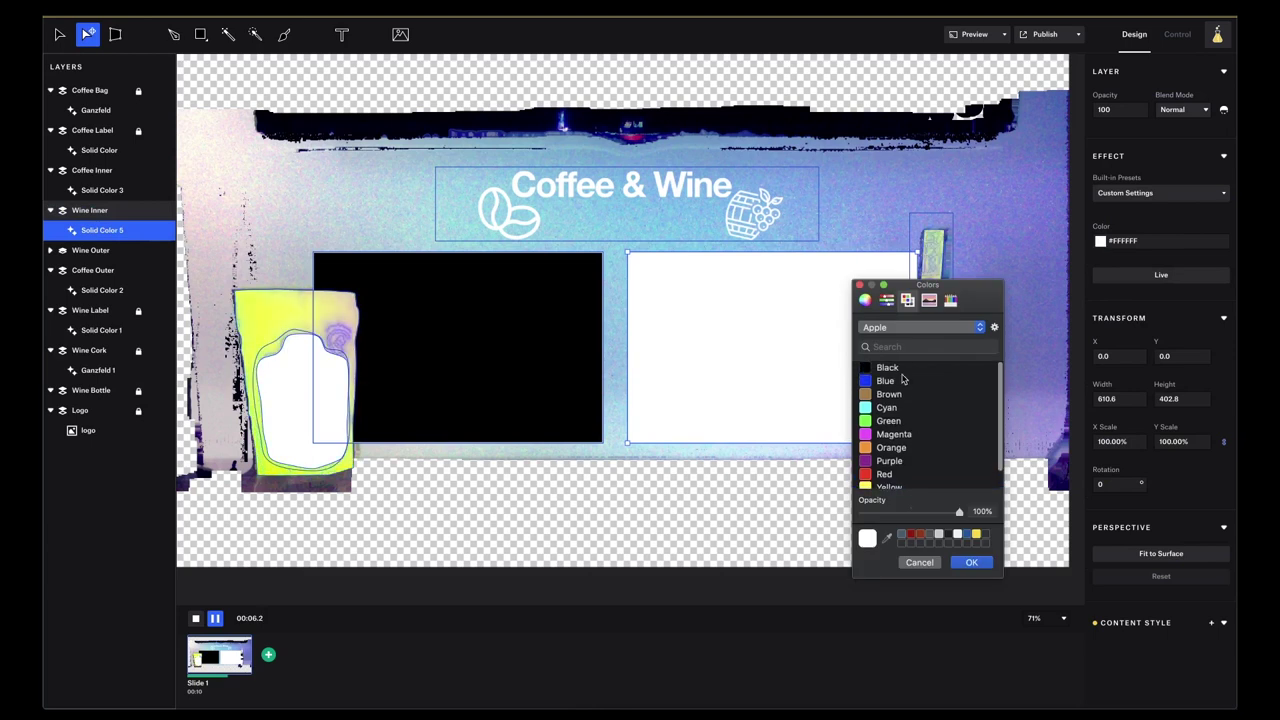
click(888, 368)
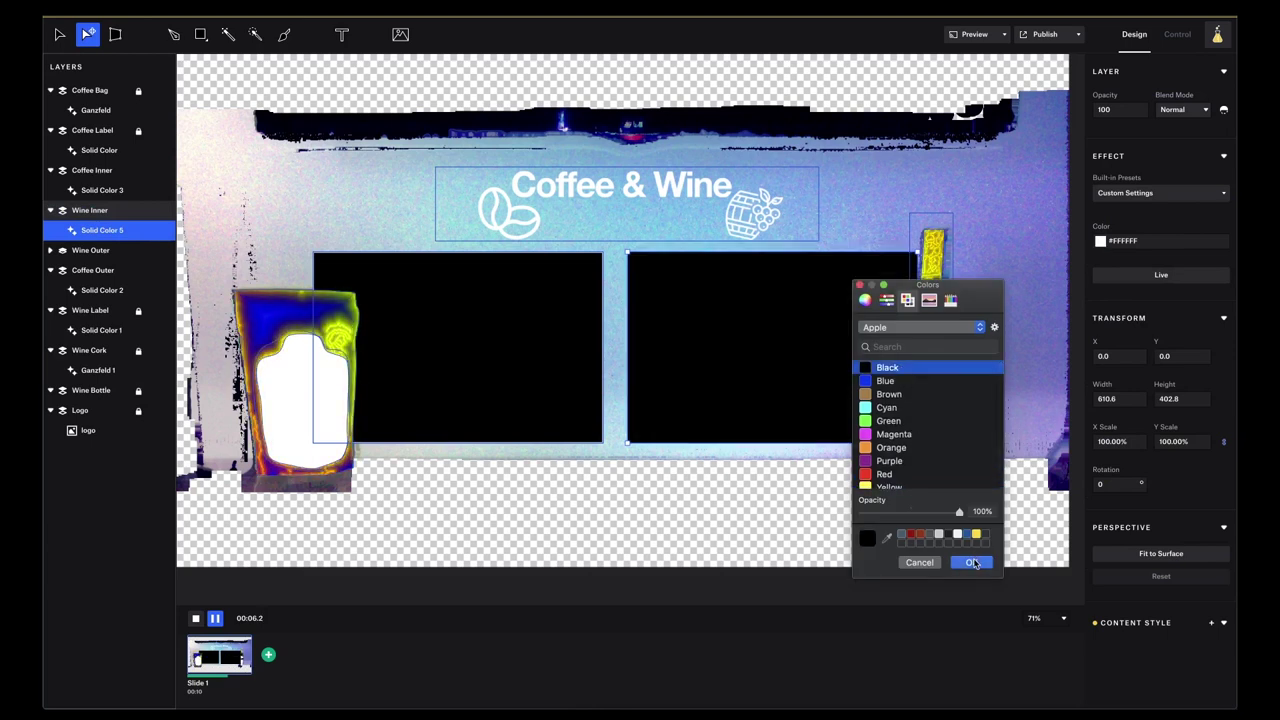
click(972, 563)
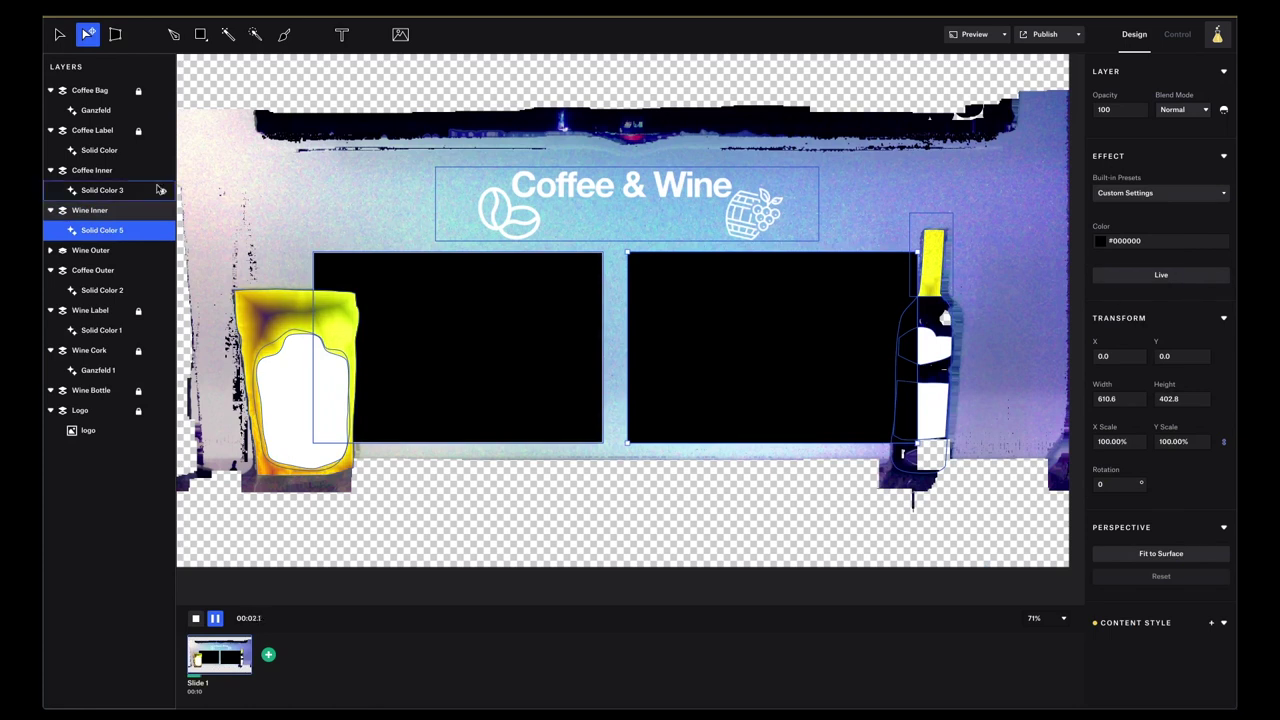
Step: Set the mask offset of the Wine Inner surface to -2 px
click(100, 210)
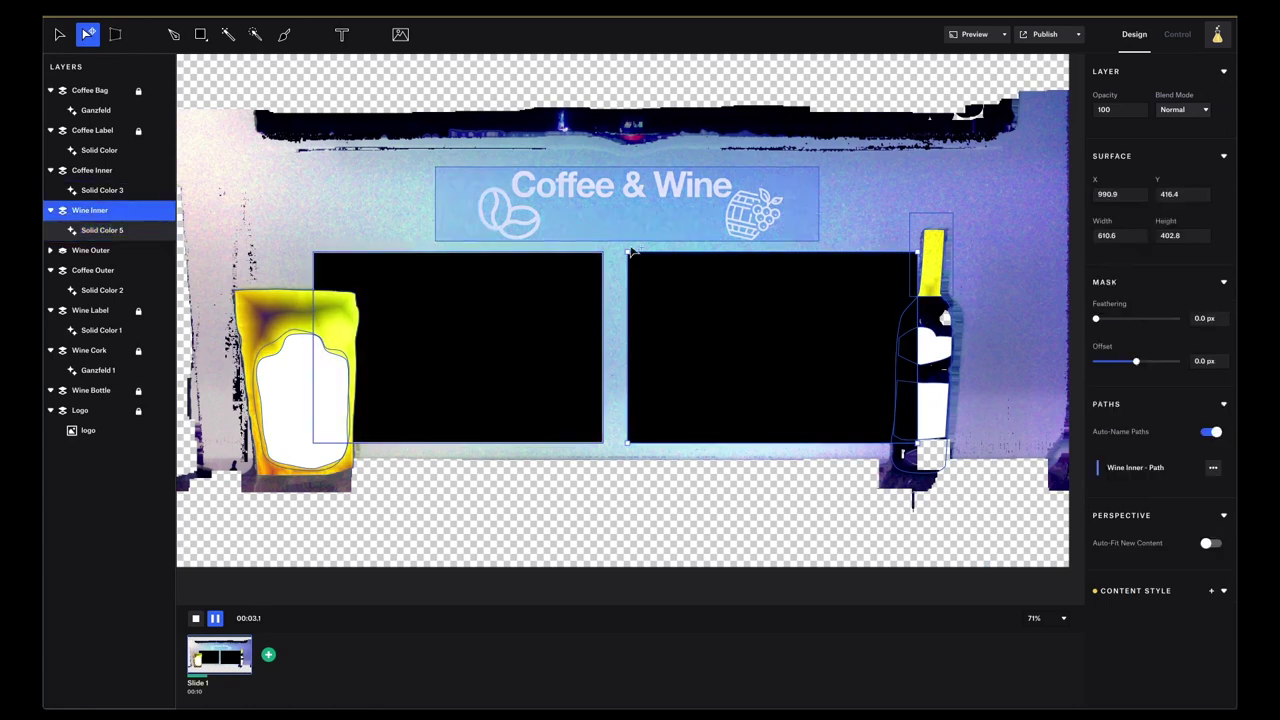
click(1202, 362)
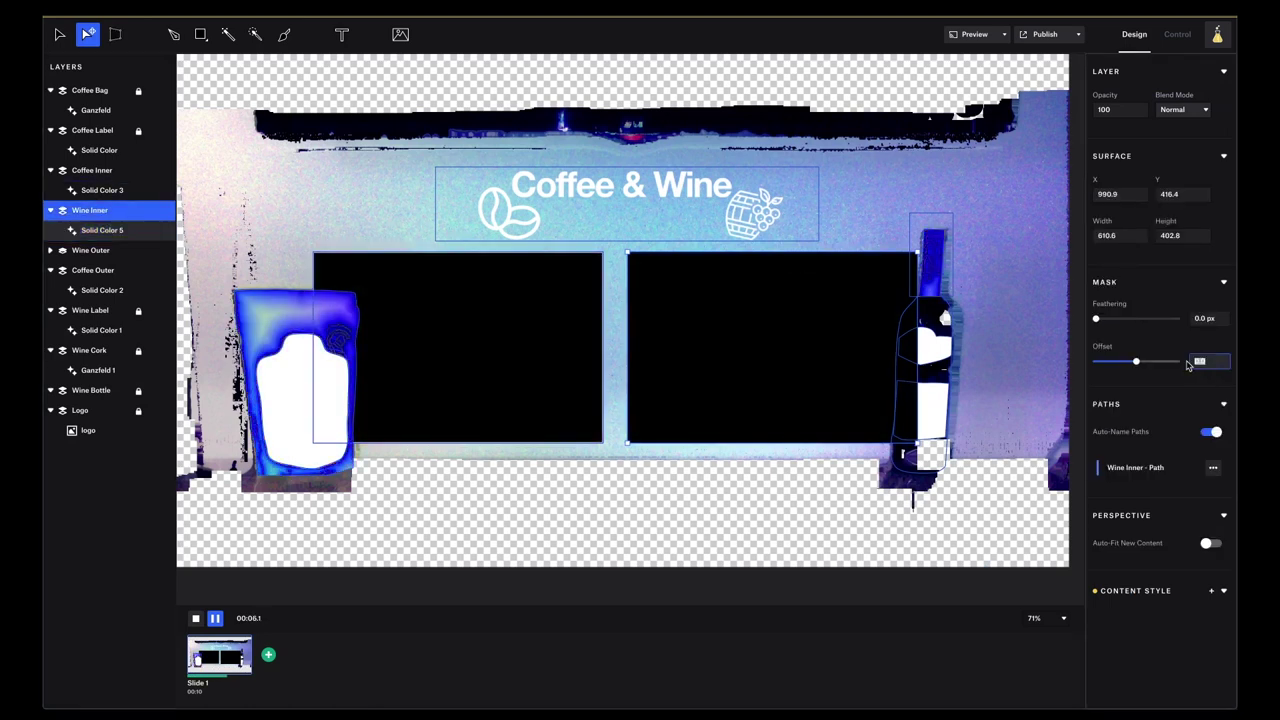
key(Return)
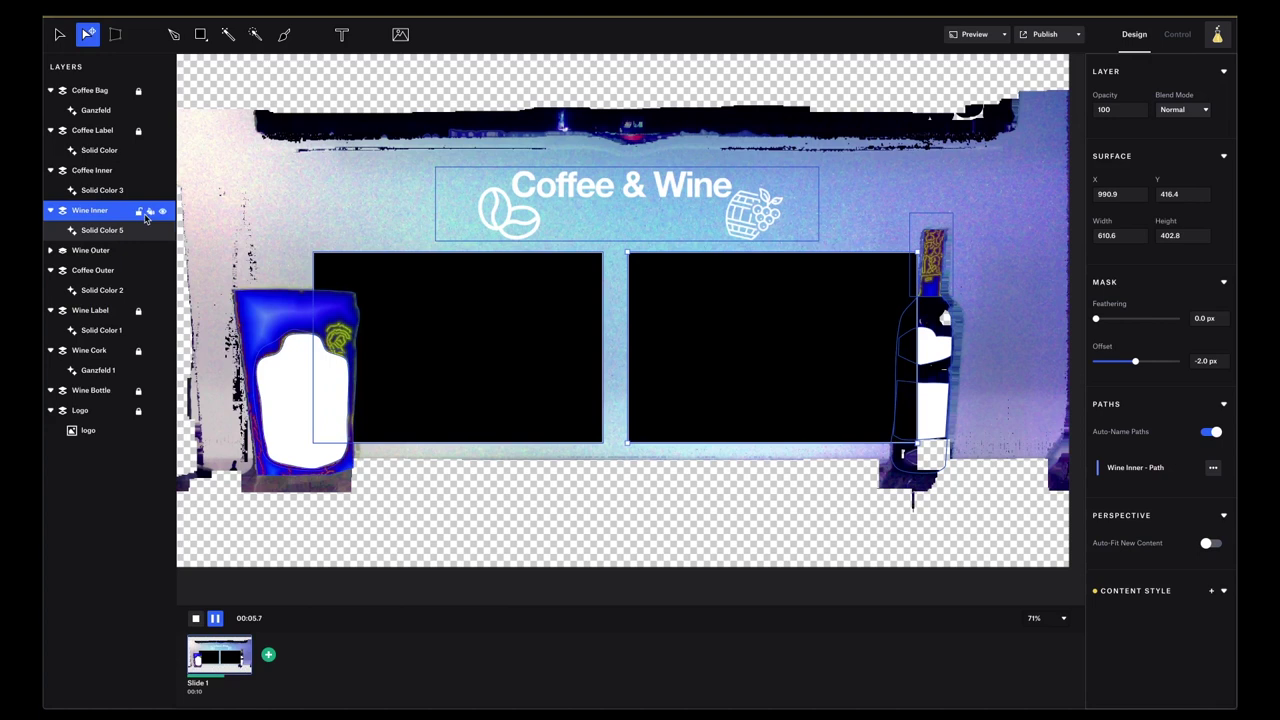
Step: Move the Wine Inner and Wine Outer surfaces below Wine Bottle in the layer order, keeping Wine Inner above Wine Outer
drag(80, 258, 95, 365)
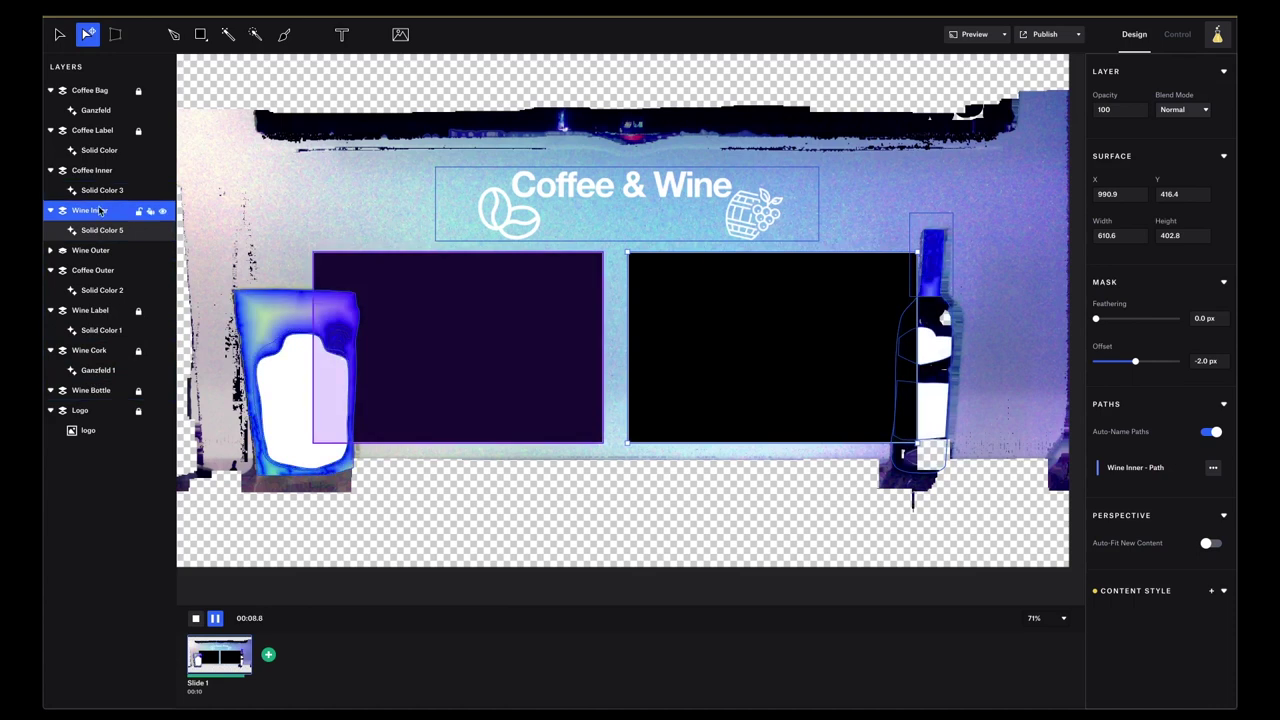
drag(98, 222, 97, 404)
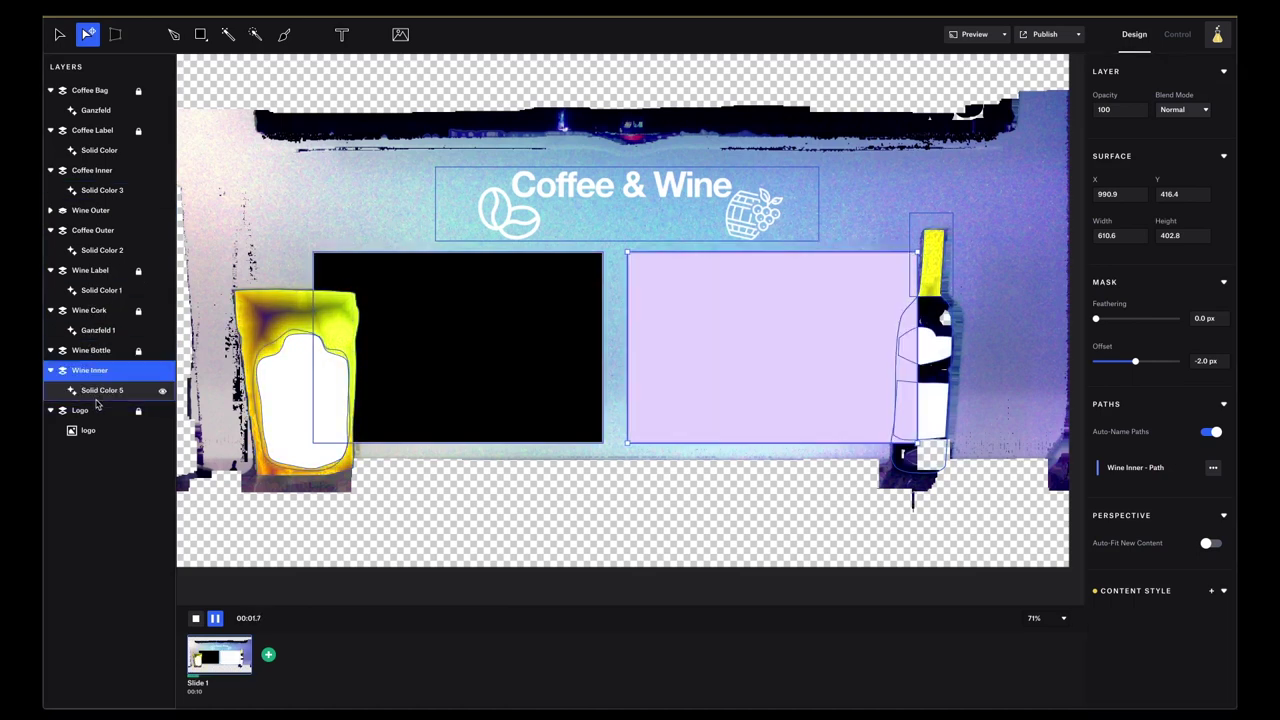
click(93, 212)
drag(93, 228, 94, 364)
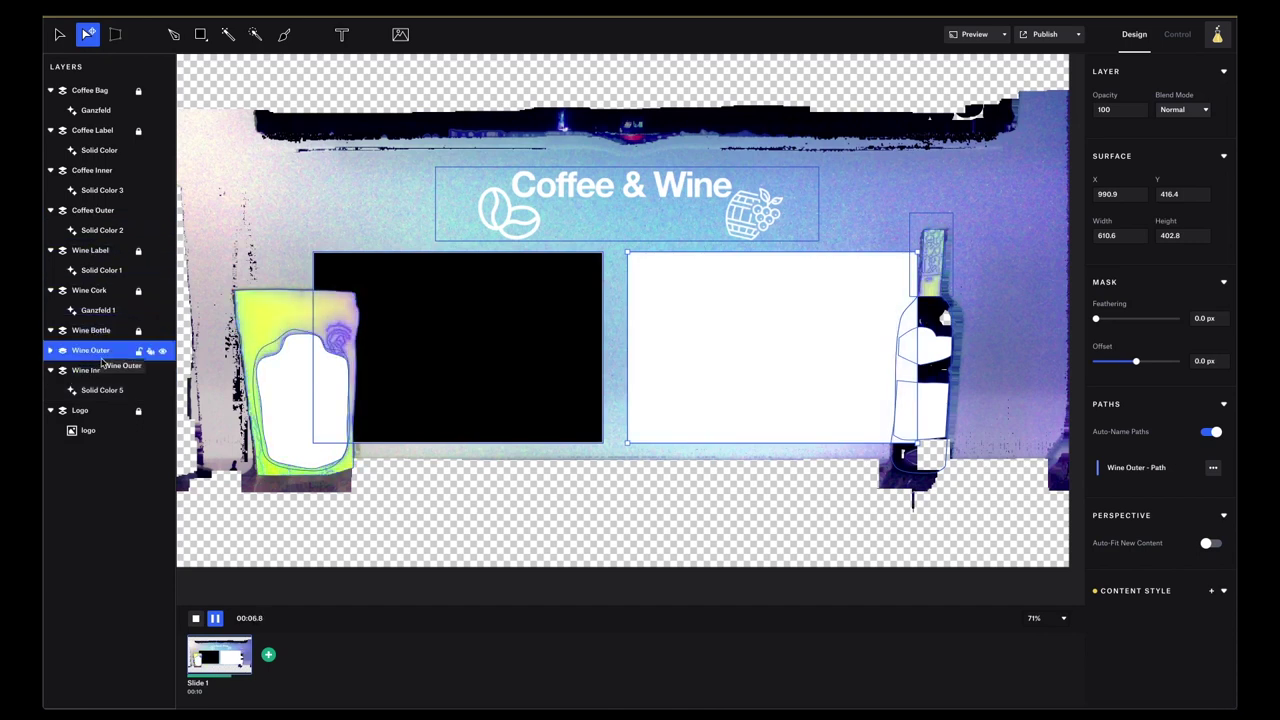
drag(102, 370, 100, 350)
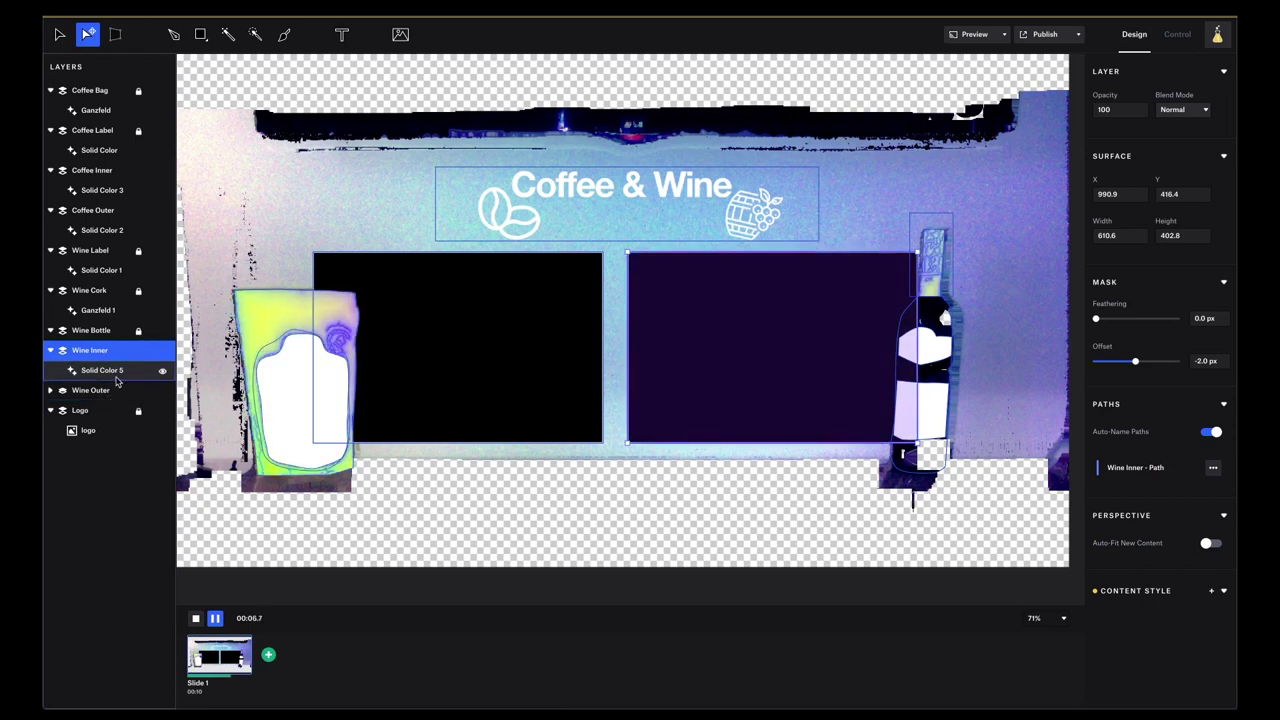
Step: Add the built-in Solid Color effect to the Wine Bottle surface and colour it black
click(95, 332)
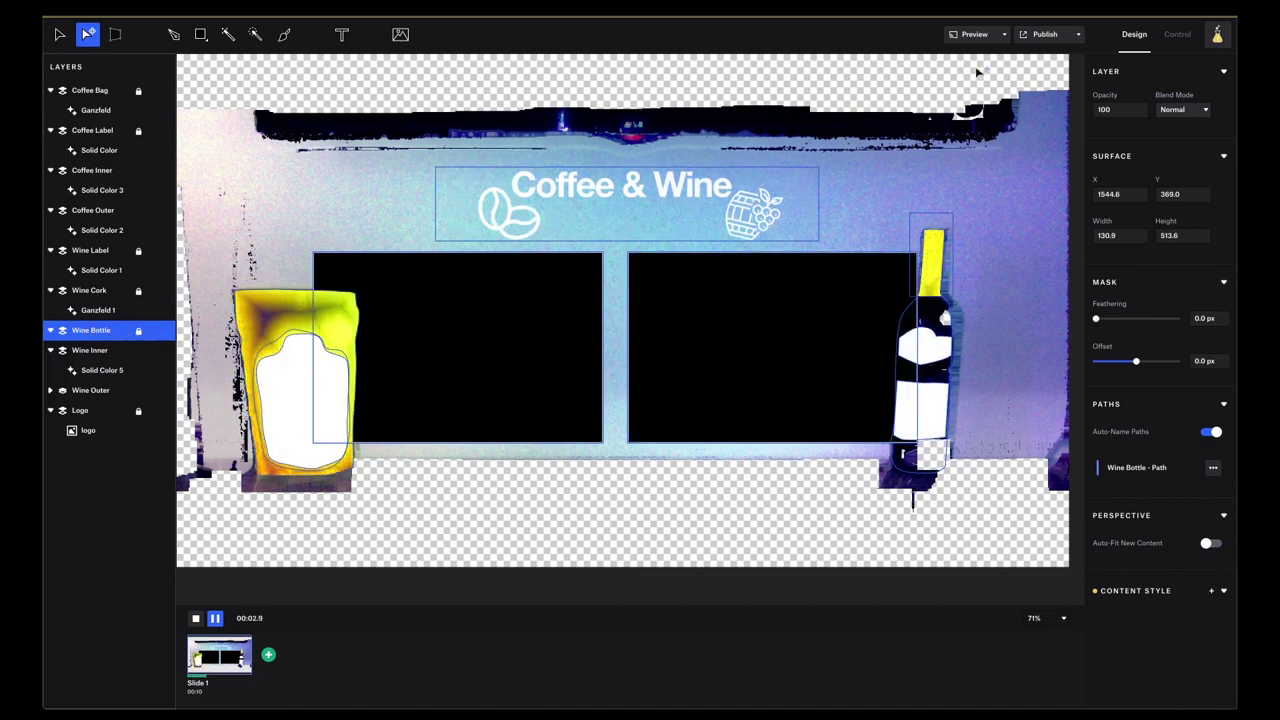
click(400, 34)
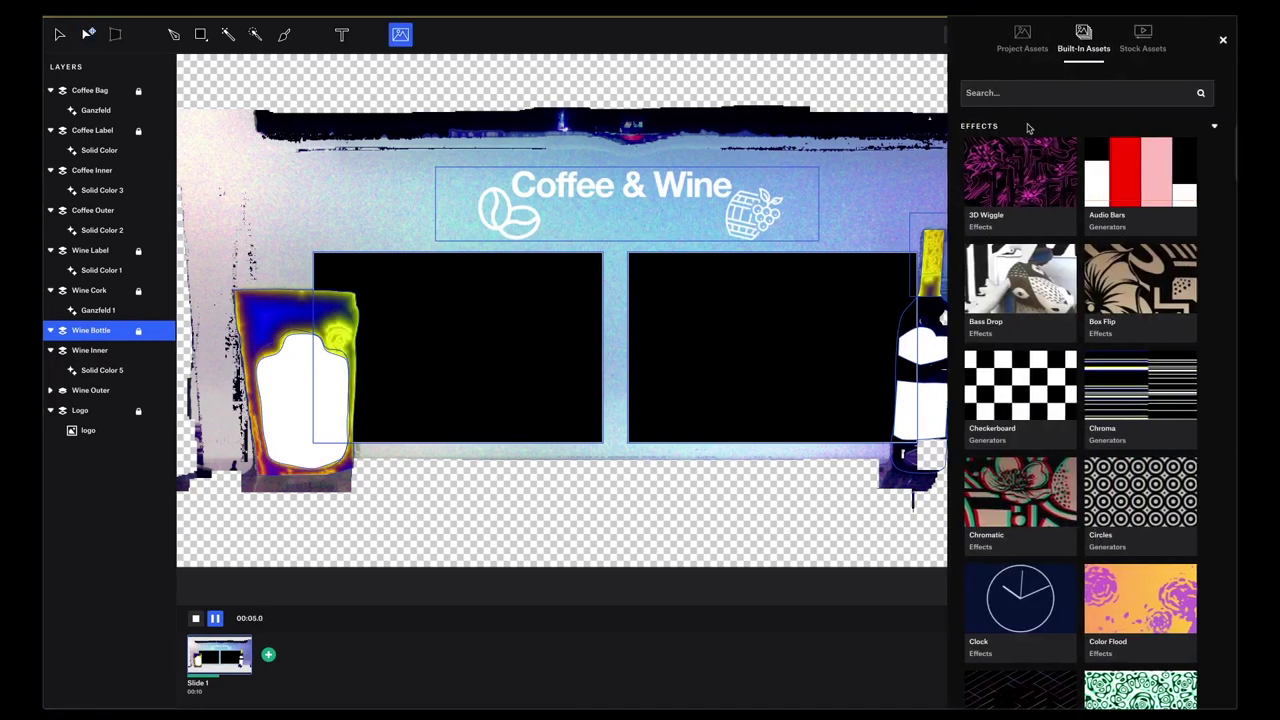
click(1059, 93)
text(solid)
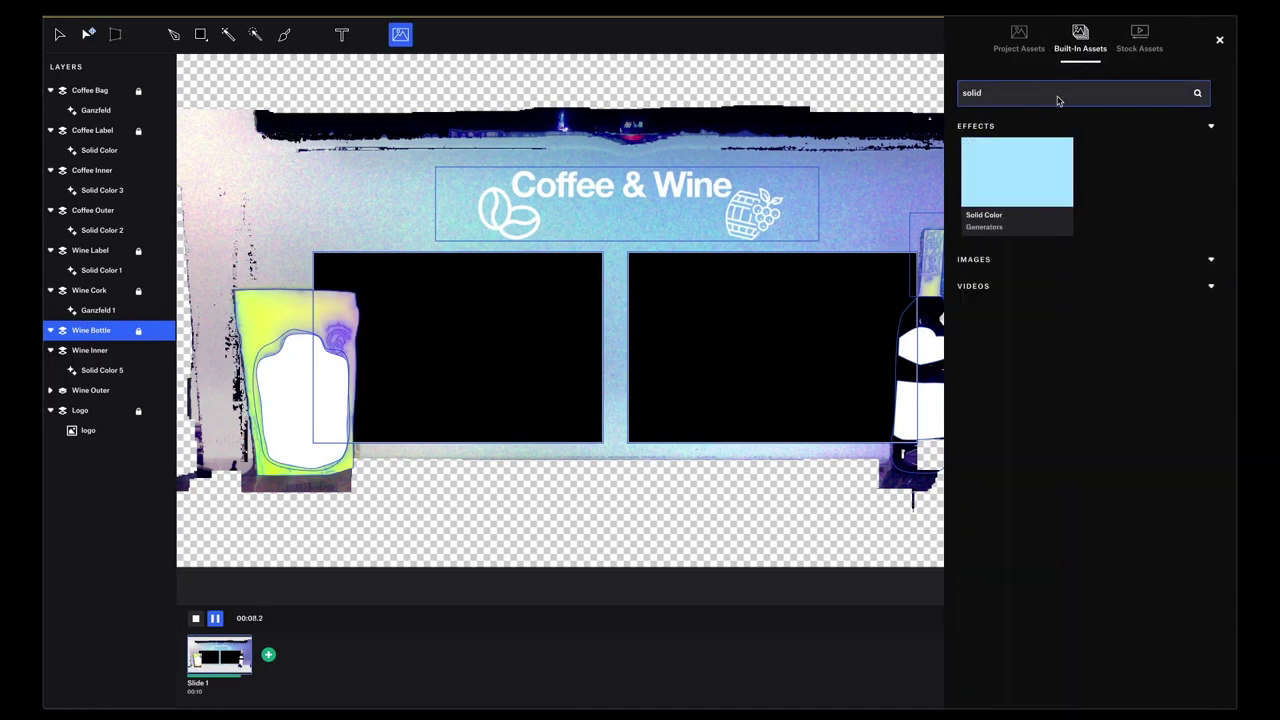
mouse_move(1035, 173)
click(1032, 150)
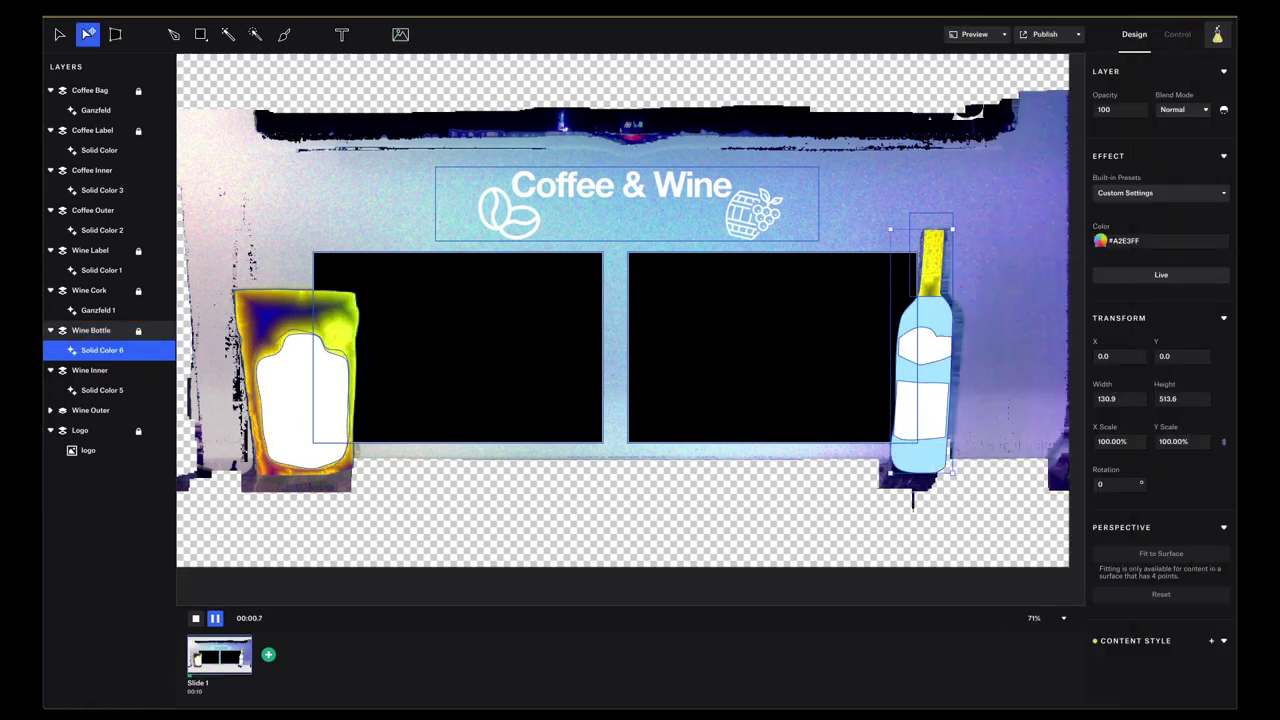
click(1100, 240)
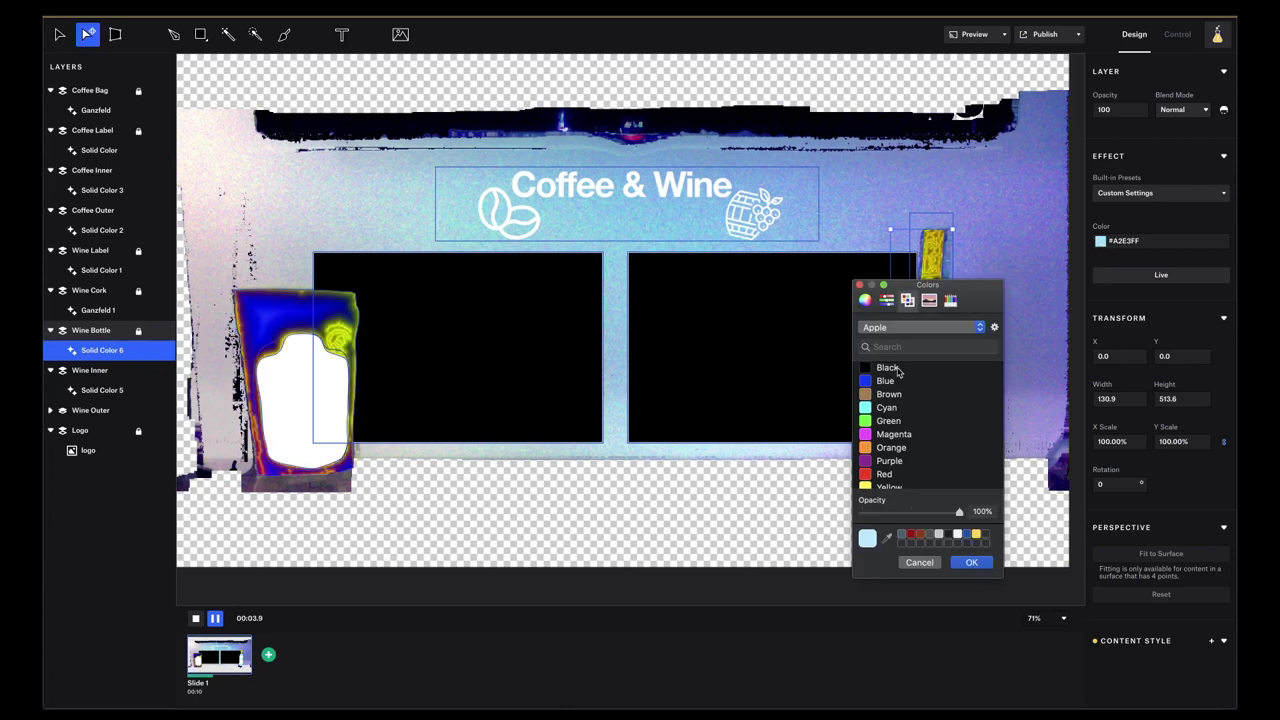
click(972, 563)
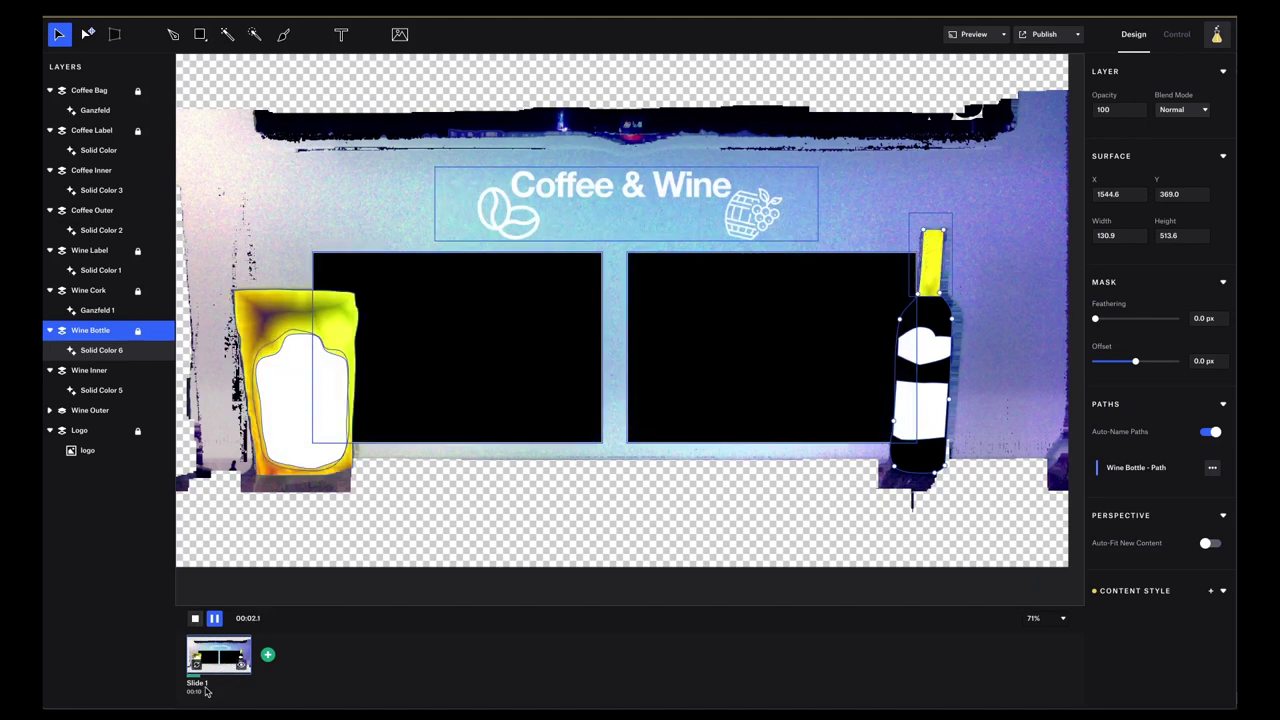
Step: Rename Slide 1 as Coffee Menu
double_click(197, 683)
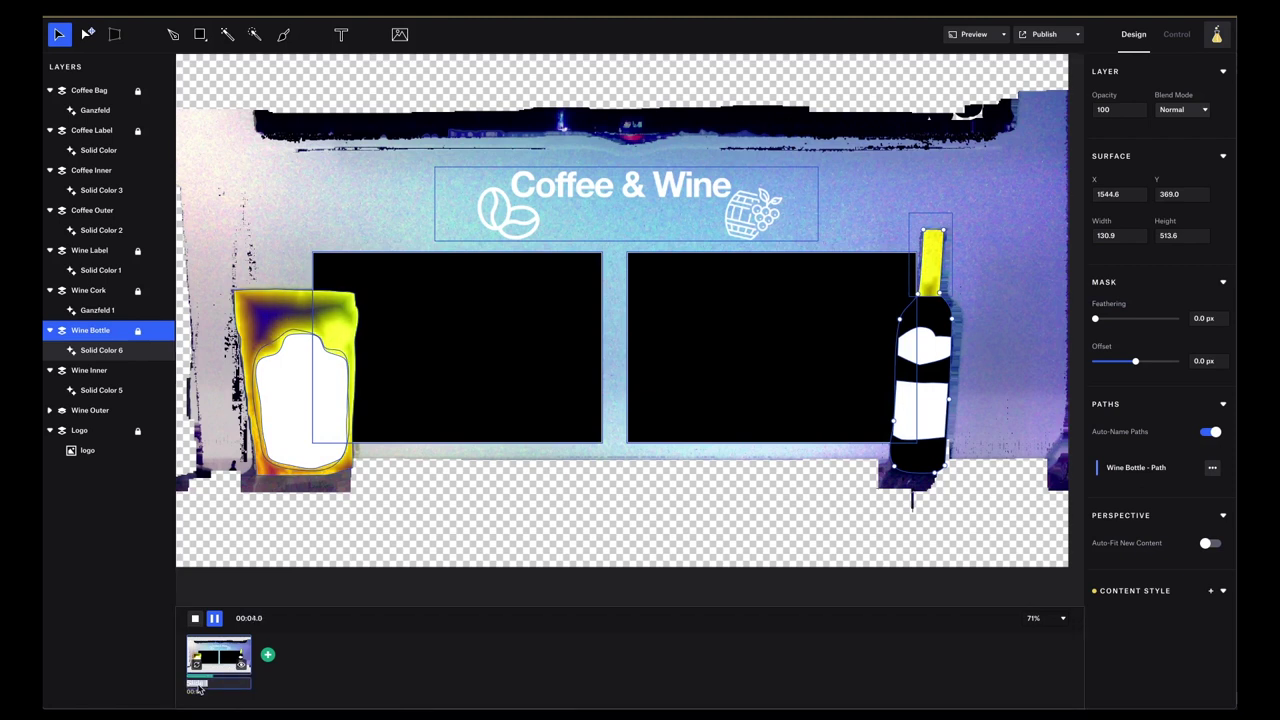
text(AM)
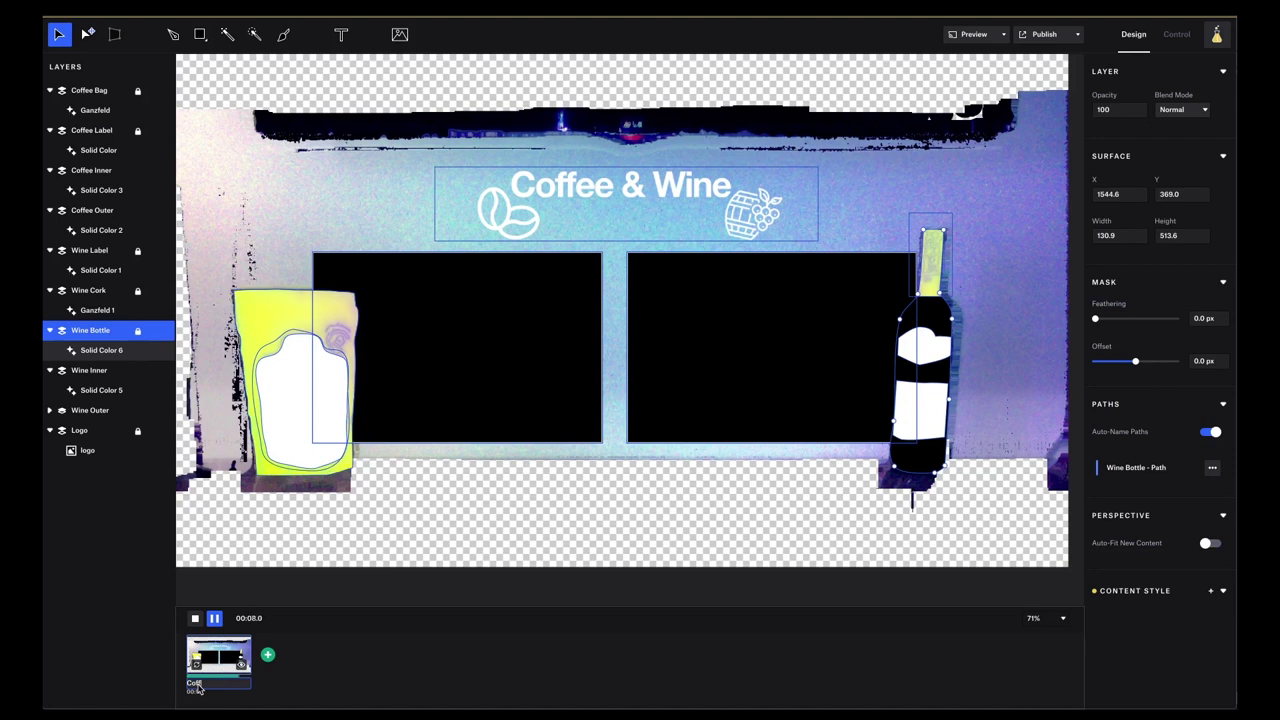
text(nu)
Step: Duplicate the Coffee Menu slide and rename the copy as Wine Menu
right_click(226, 632)
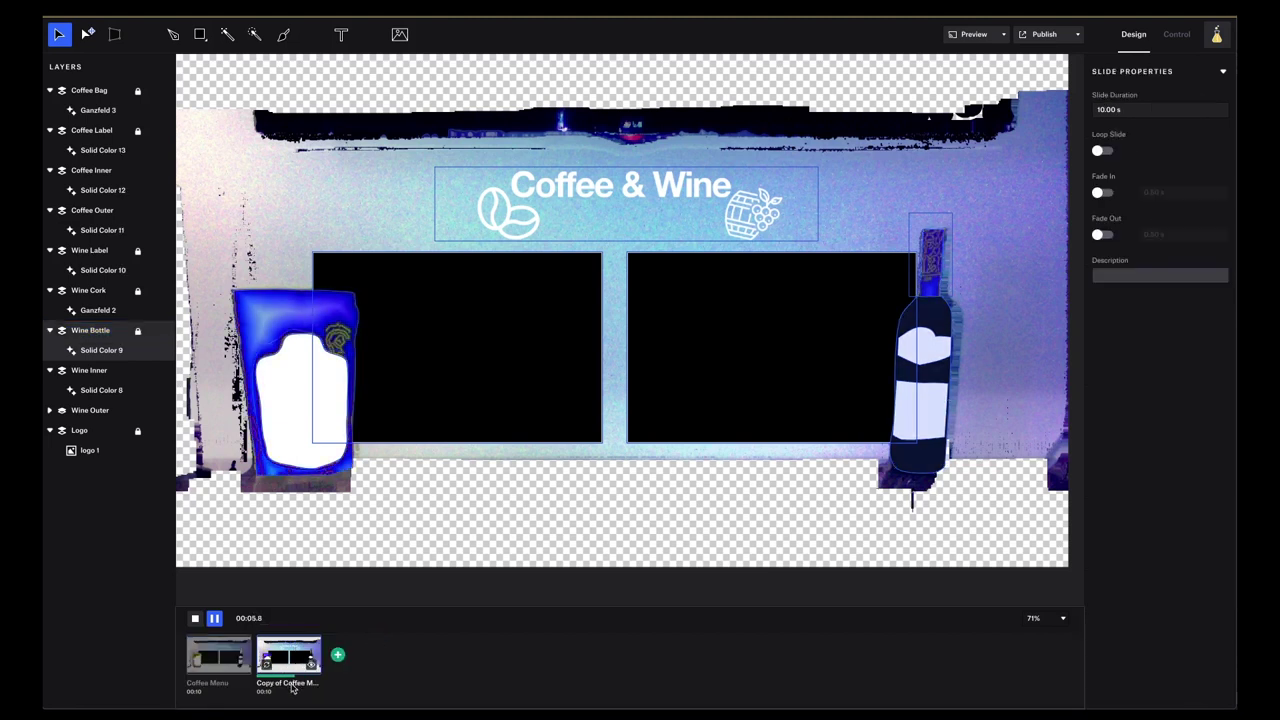
double_click(290, 684)
text(Wine Menu)
key(Return)
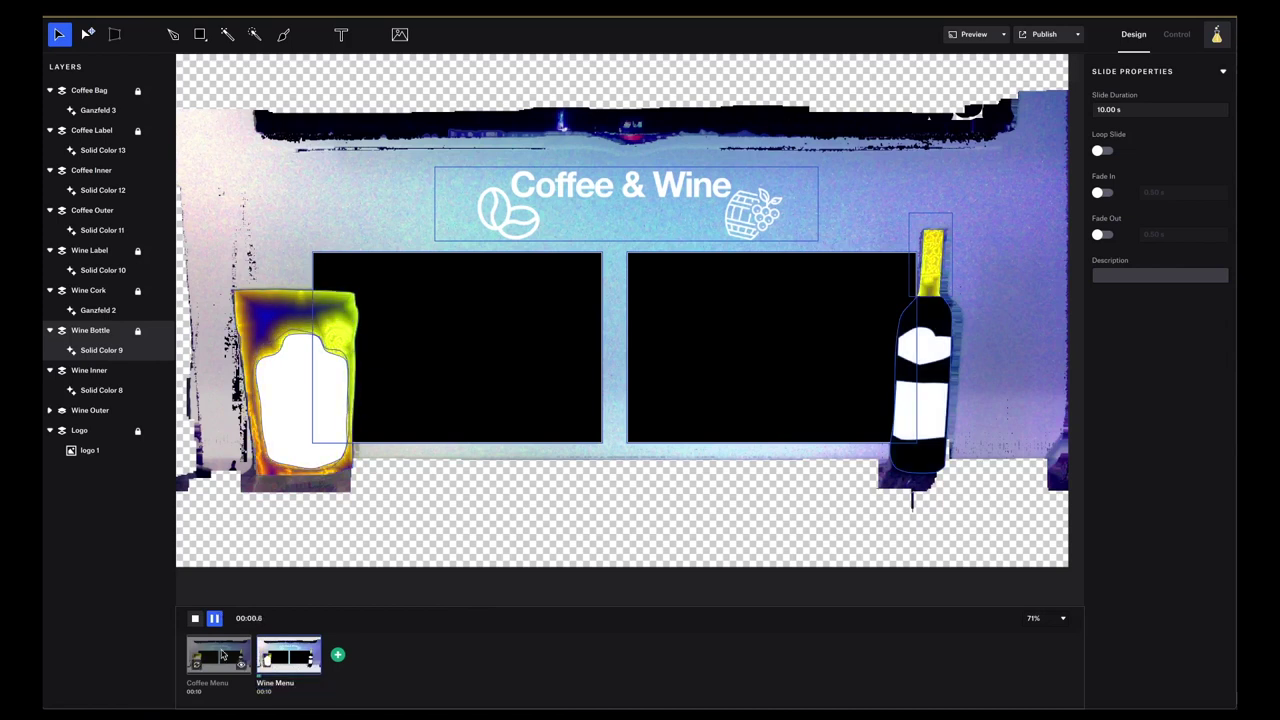
Step: Add a text layer to the Coffee Inner surface on the Coffee Menu slide
click(223, 655)
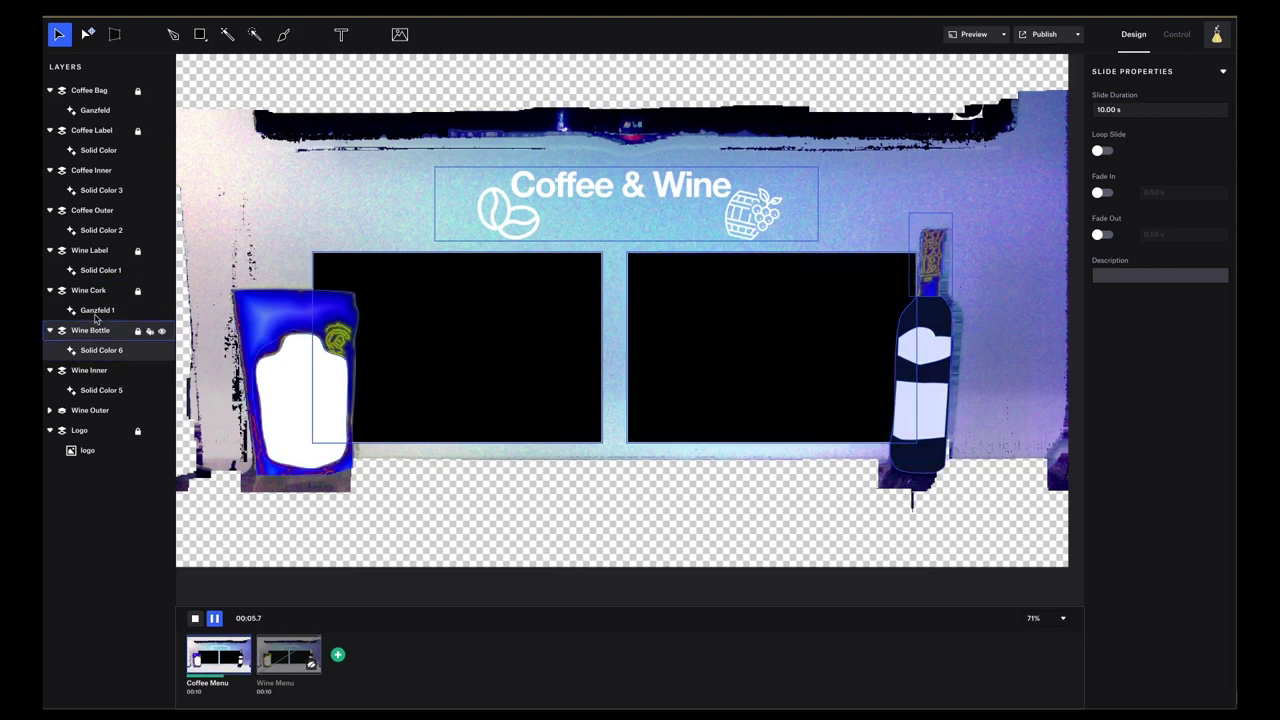
click(100, 172)
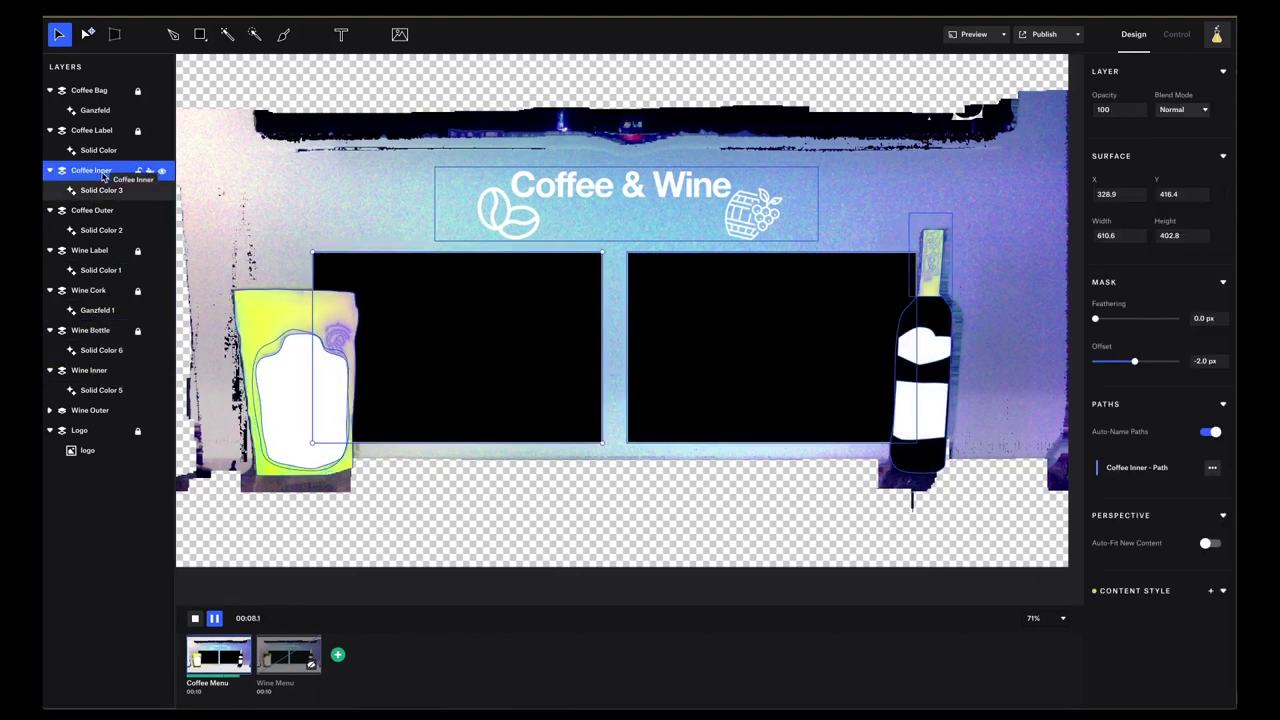
click(341, 35)
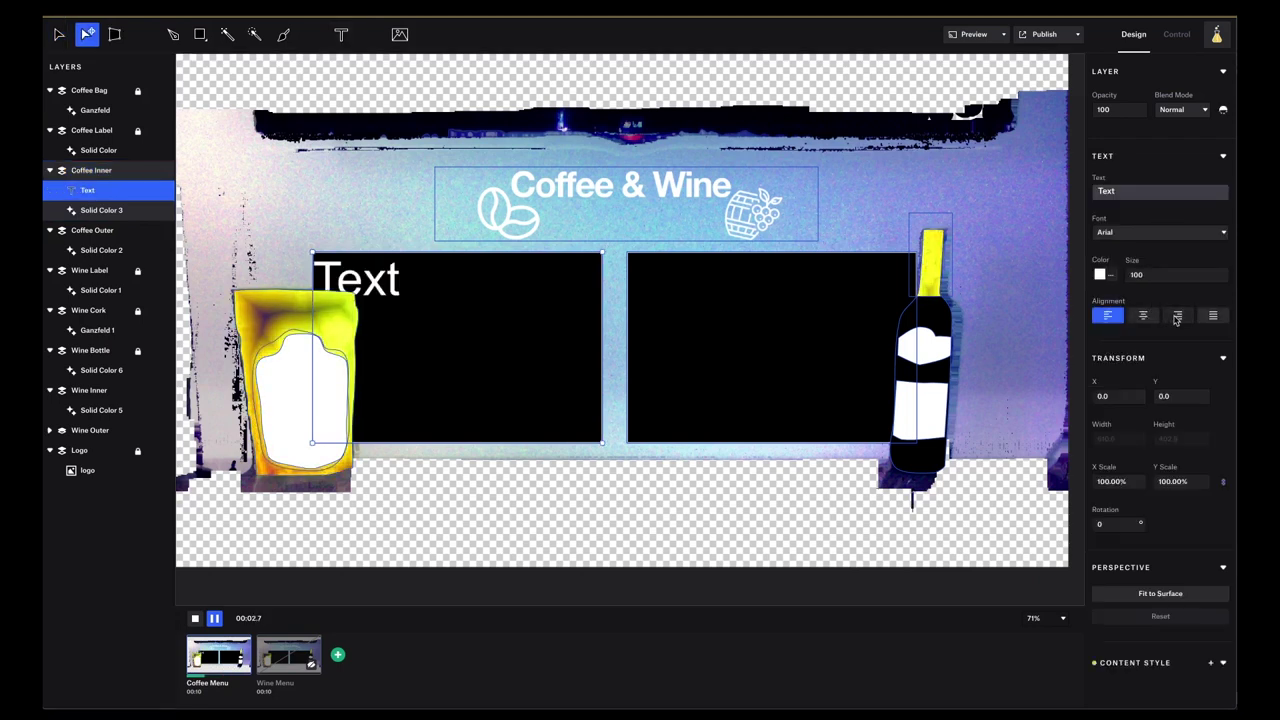
Step: Right-align the Coffee Inner text, set its size to 70 and position it at X -40, Y 60
click(1178, 316)
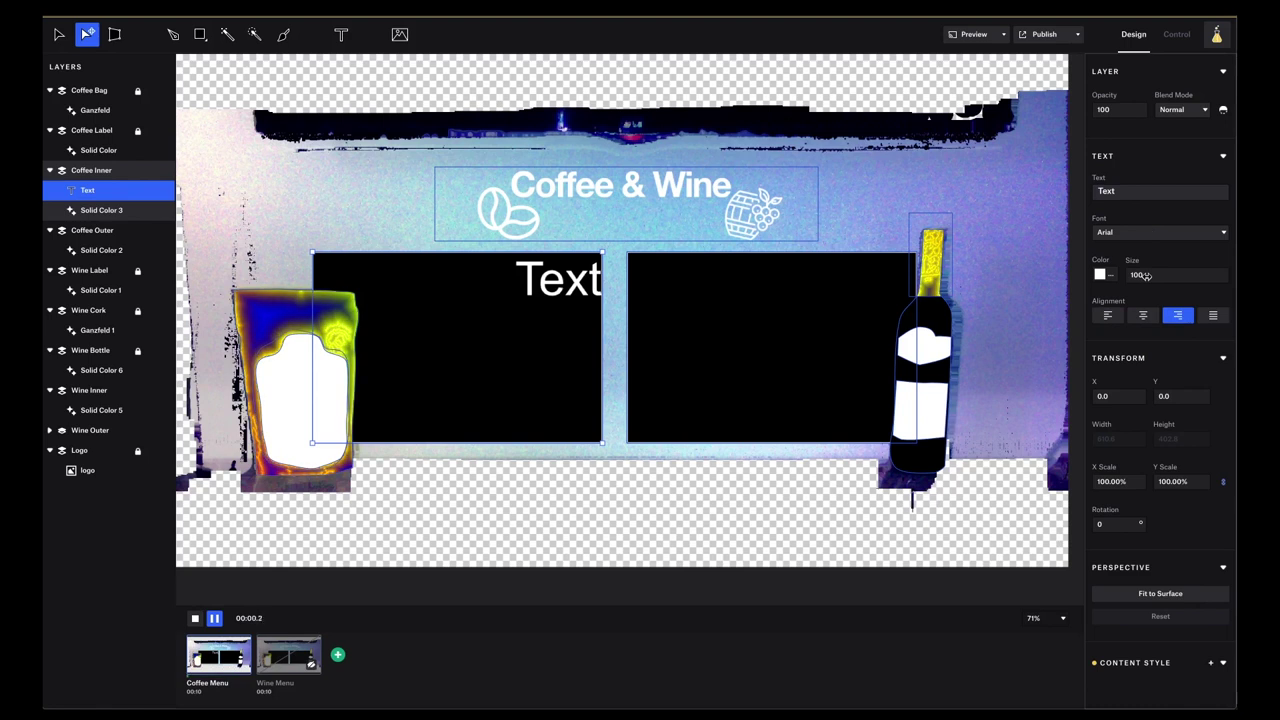
click(1148, 278)
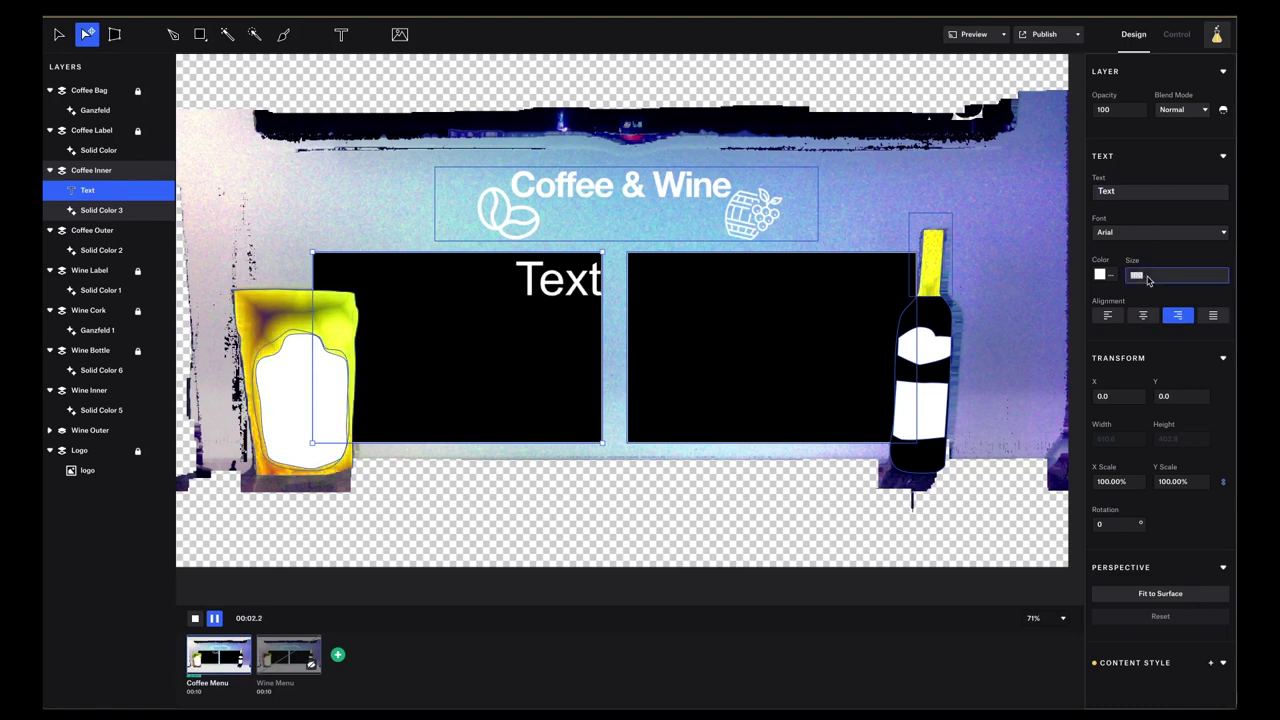
text(70)
key(Return)
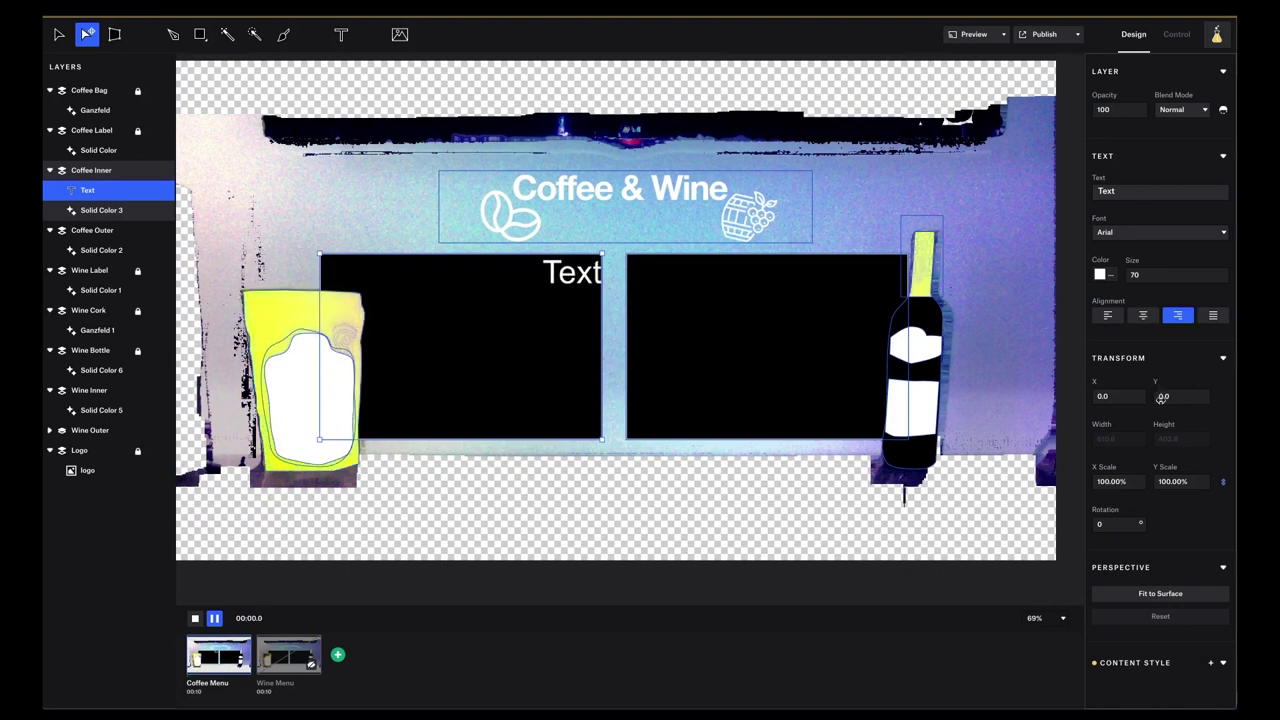
drag(1162, 397, 1163, 418)
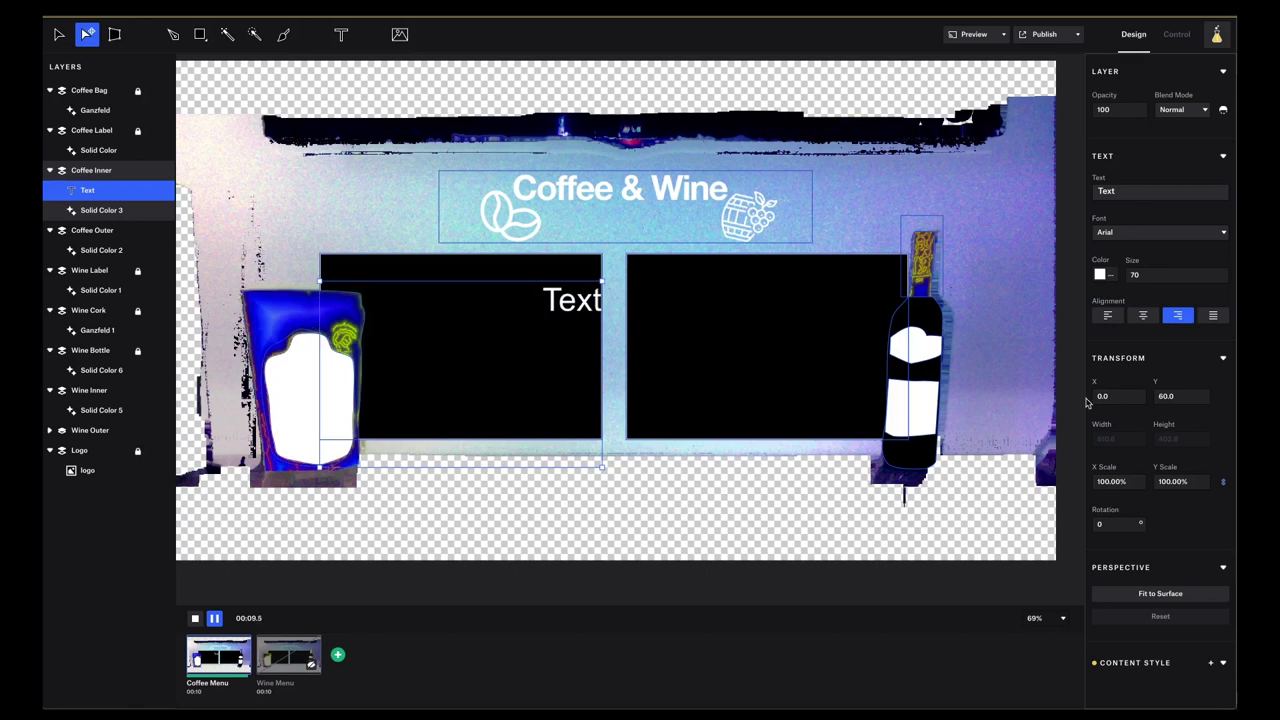
drag(1103, 397, 1100, 403)
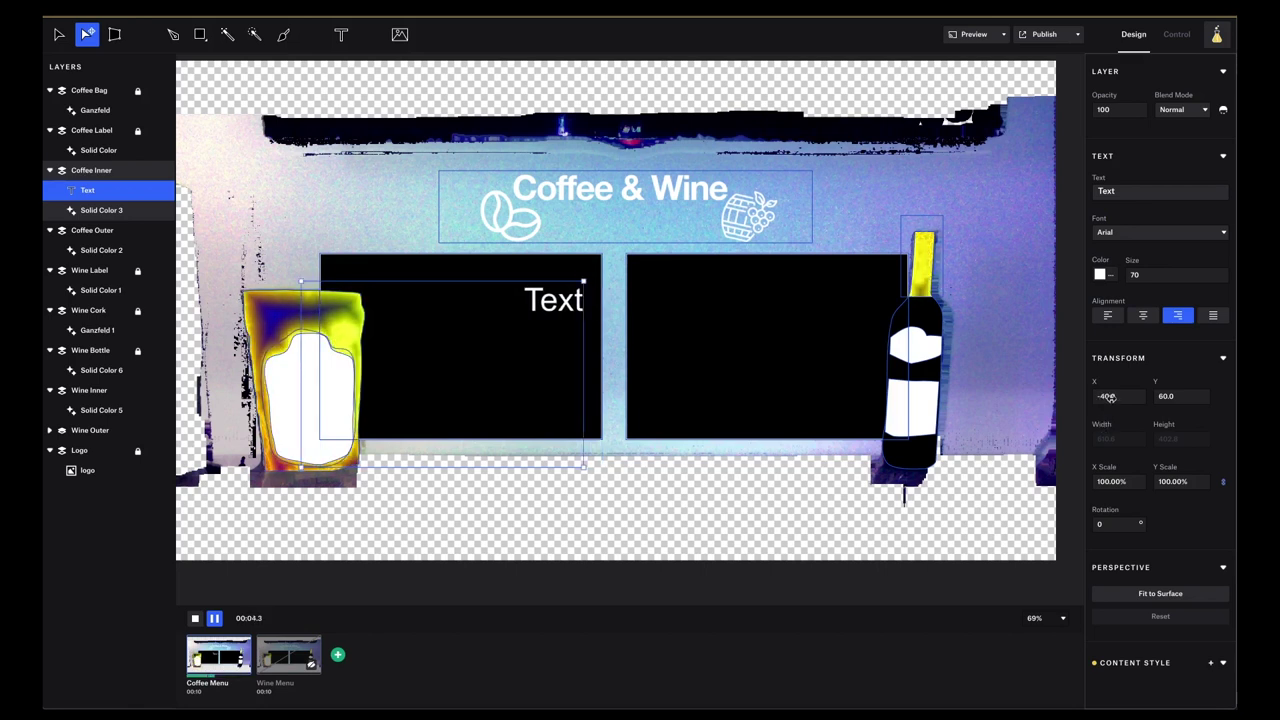
Step: Change the Coffee Inner text to "Espresso...$1"
double_click(1127, 191)
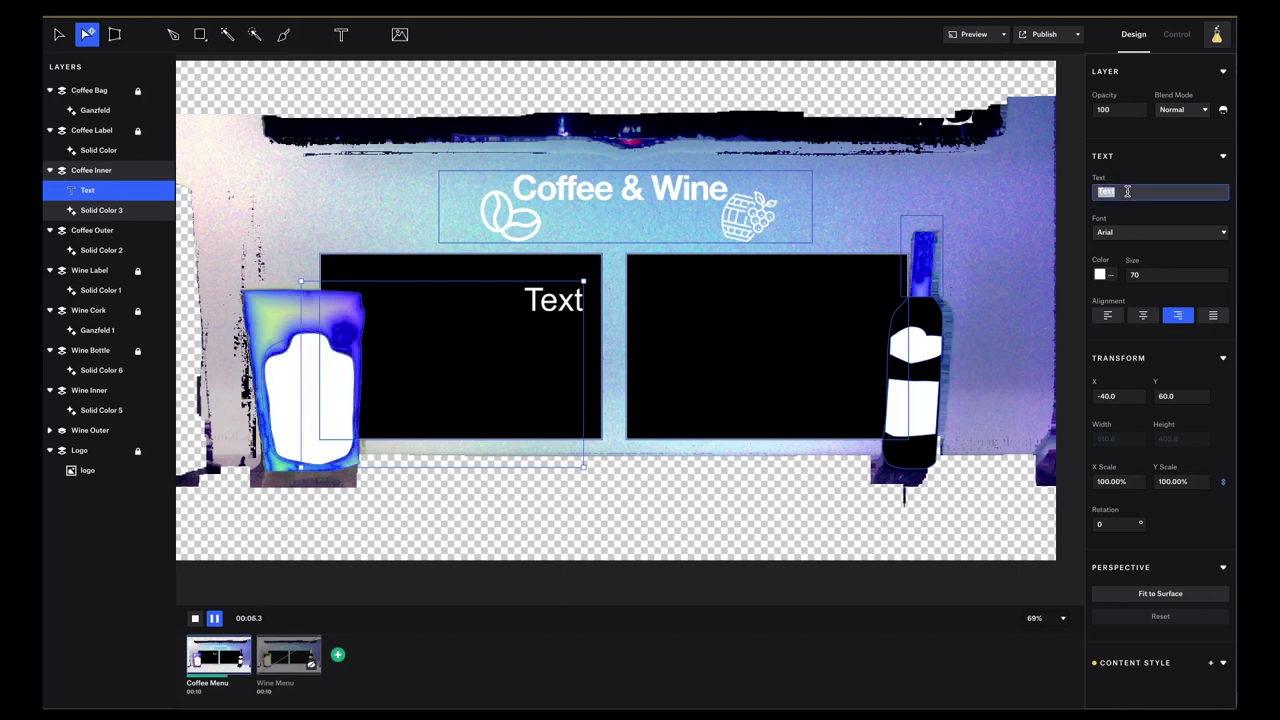
text(E)
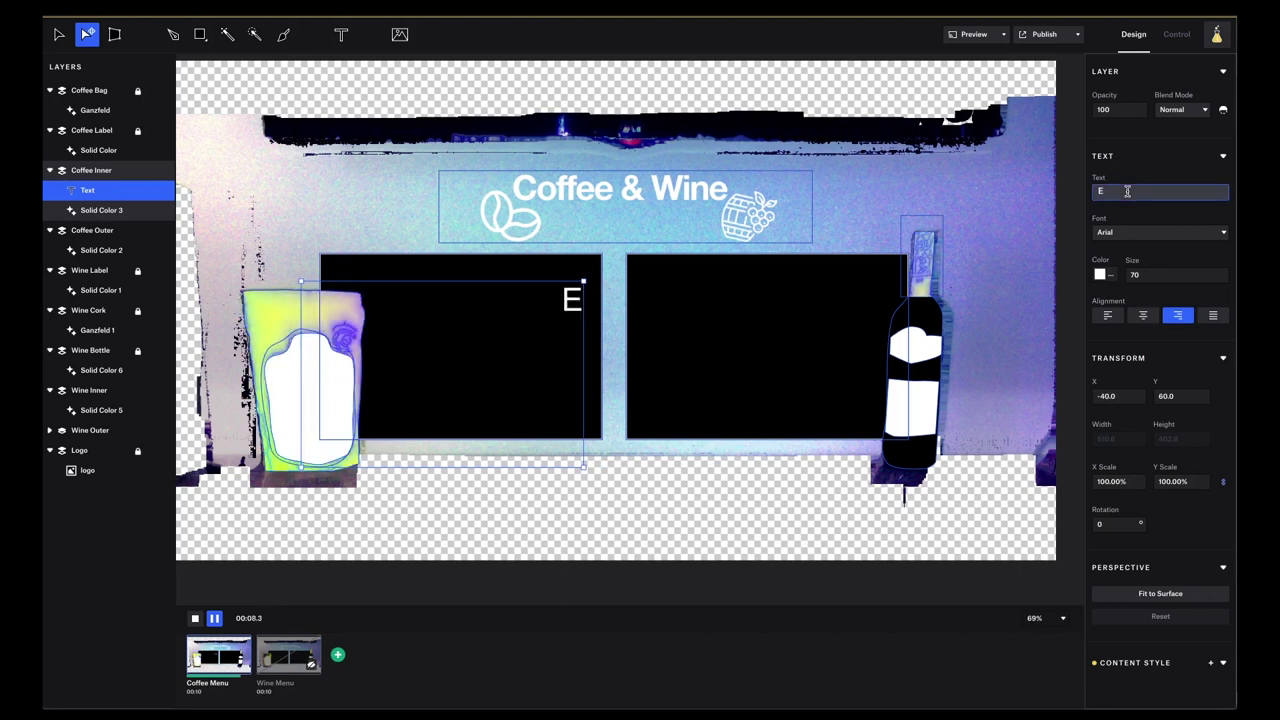
text(spresso)
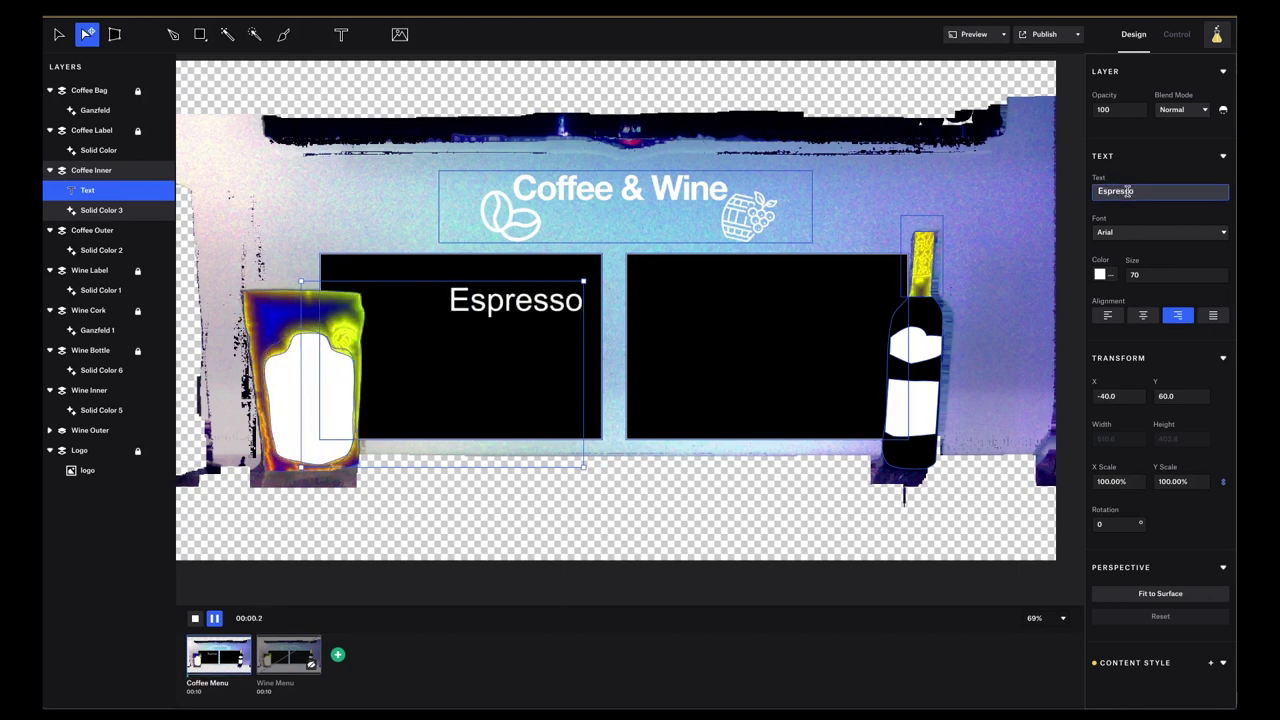
text(--)
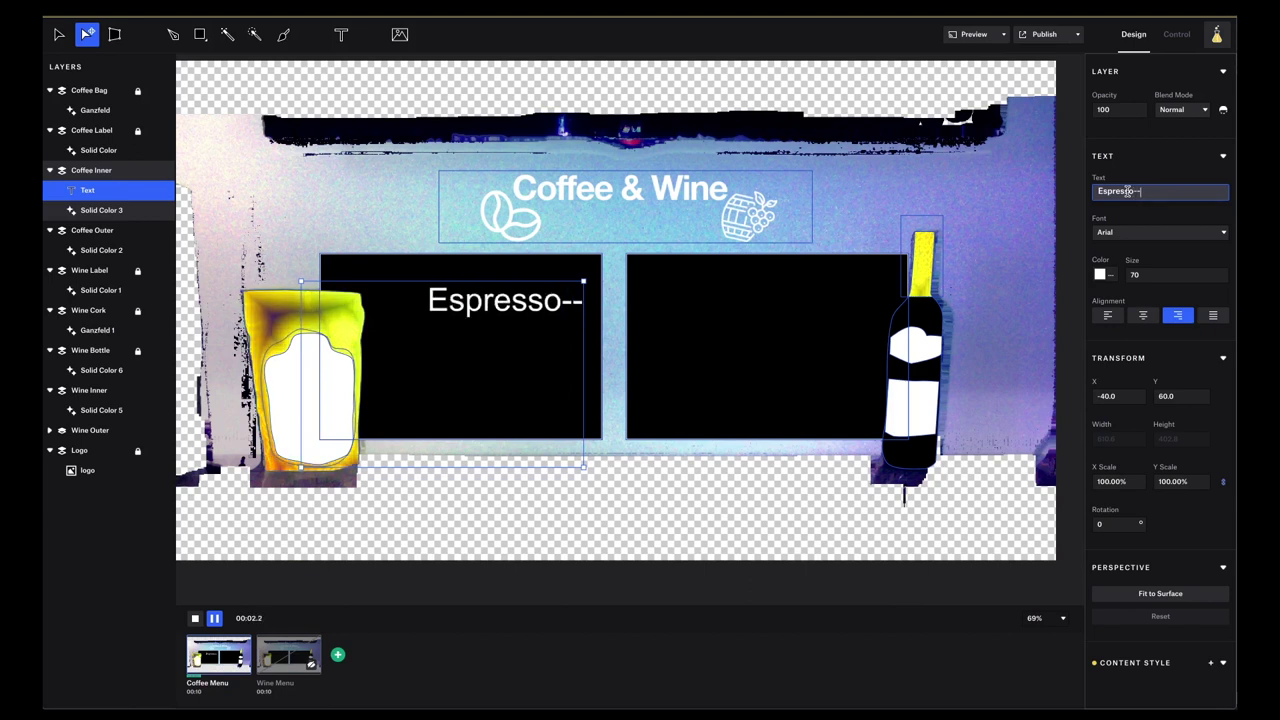
key(BackSpace)
key(BackSpace)
text(.)
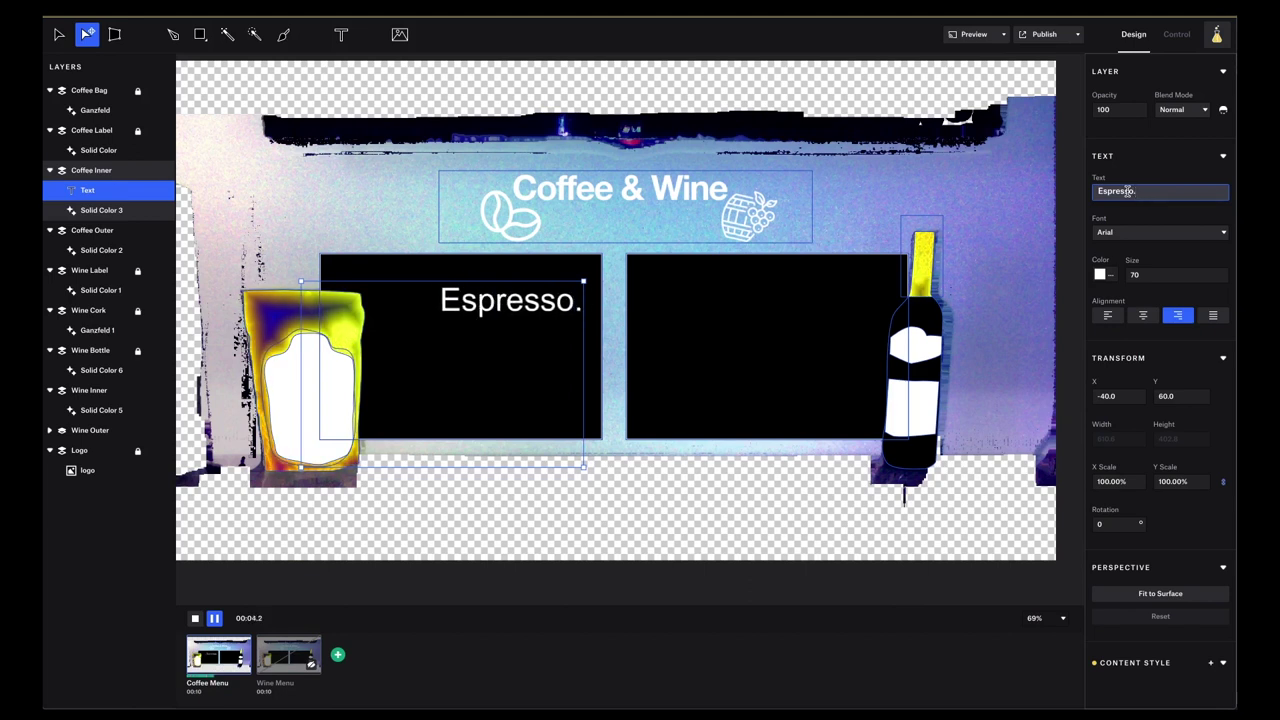
text(..1)
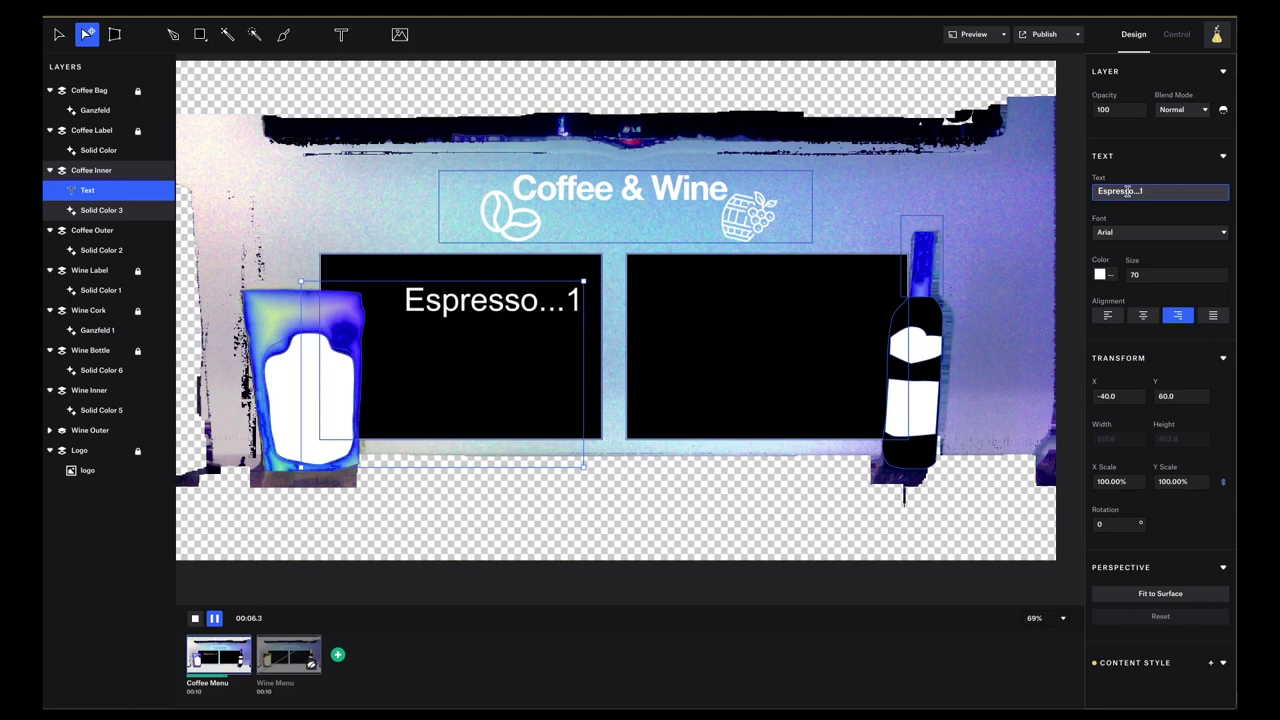
text($)
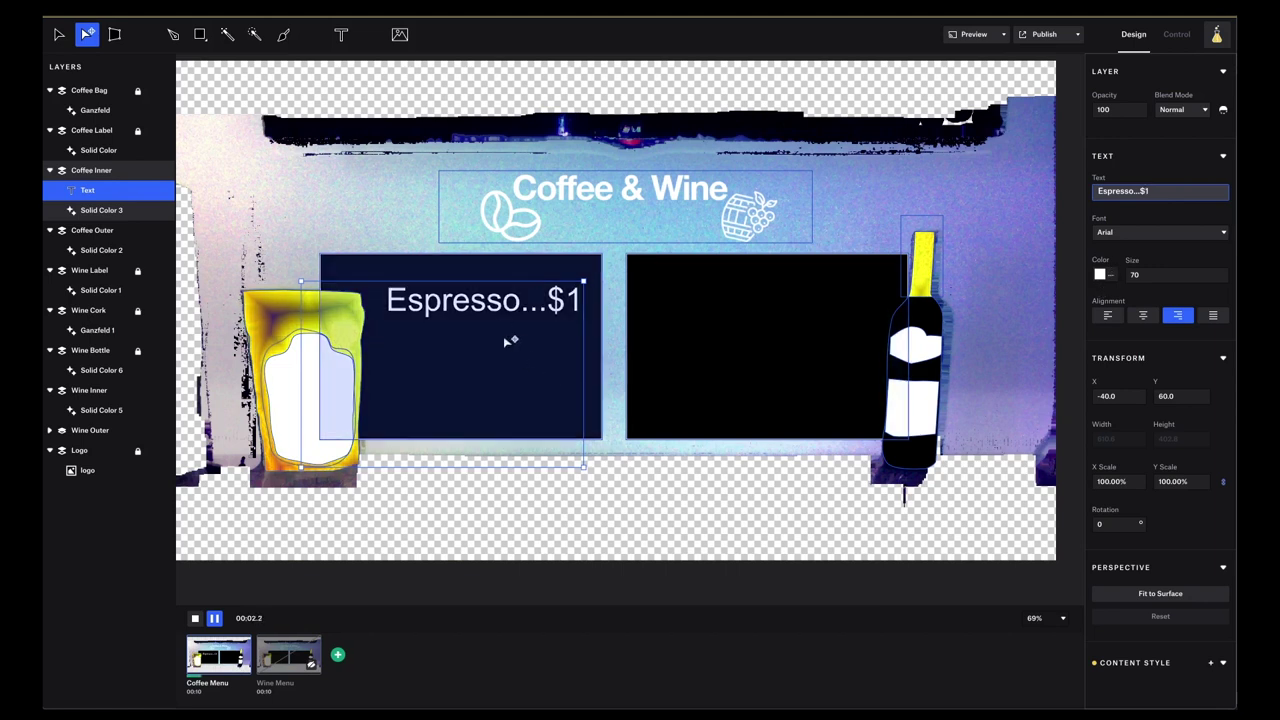
Step: Set the font size of the espresso menu text to 50
click(1147, 279)
text(50)
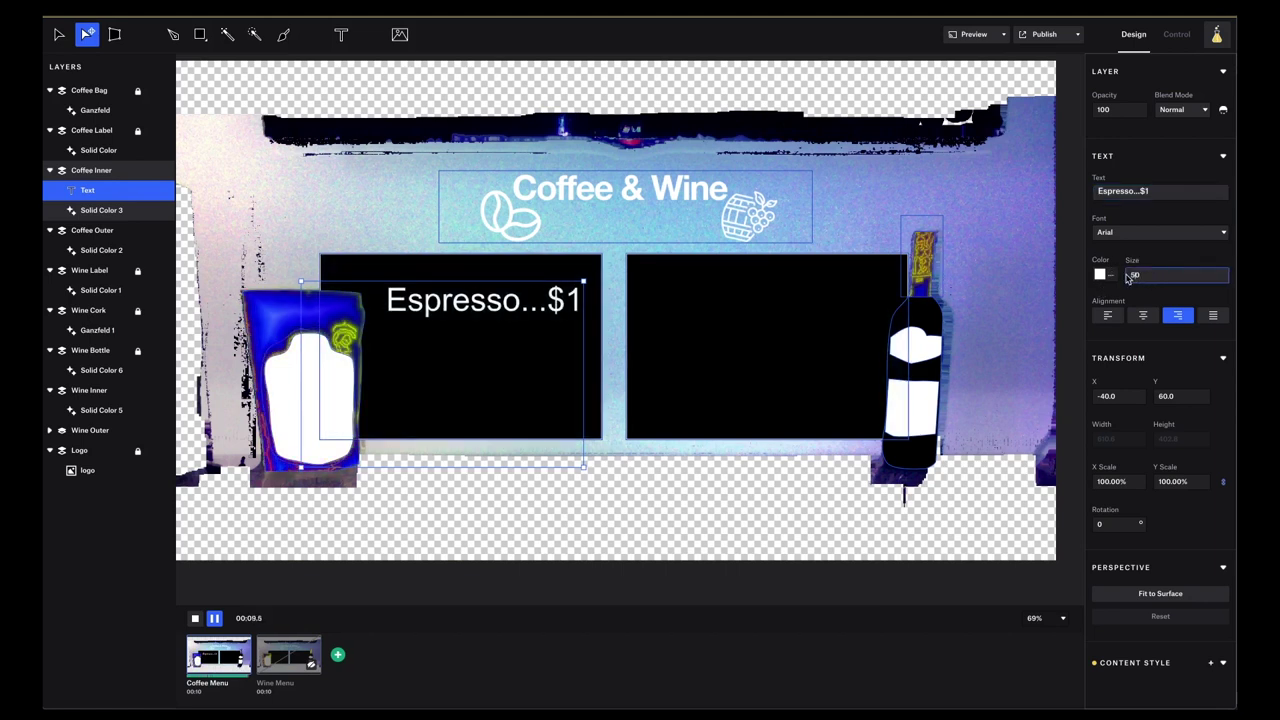
key(Return)
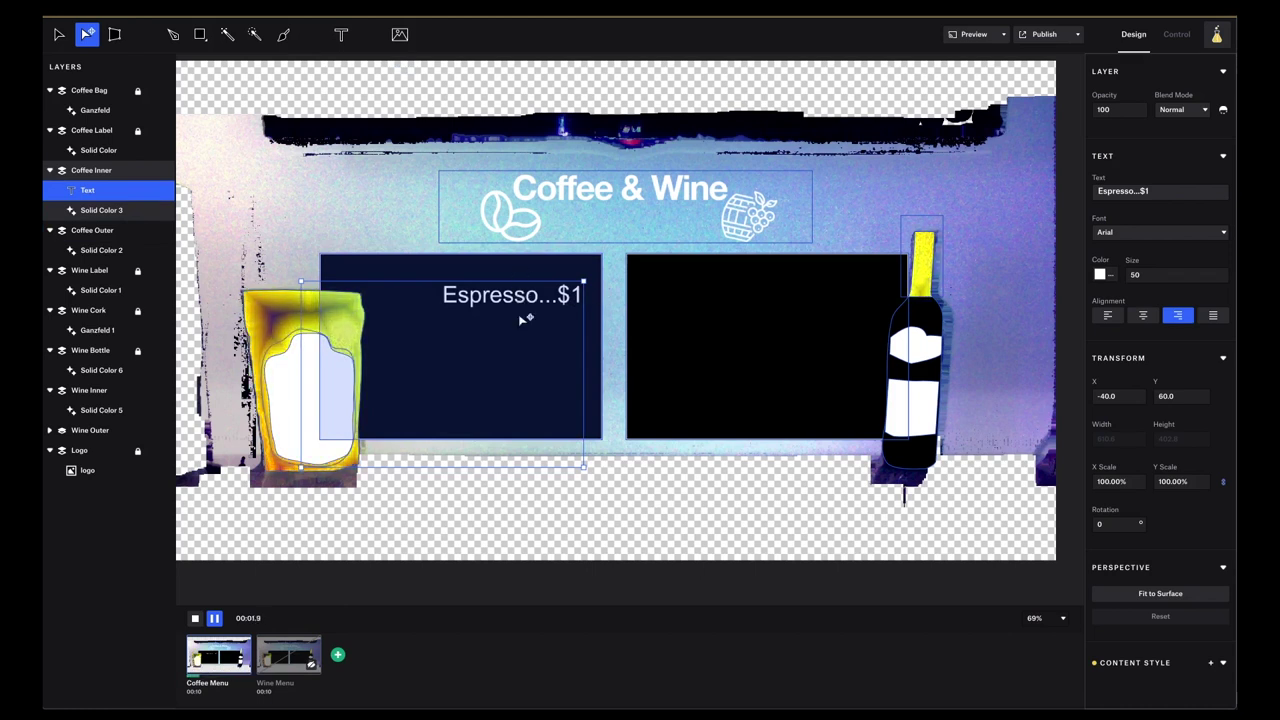
Step: Rename the text layer under Coffee Inner as espresso
drag(82, 191, 87, 195)
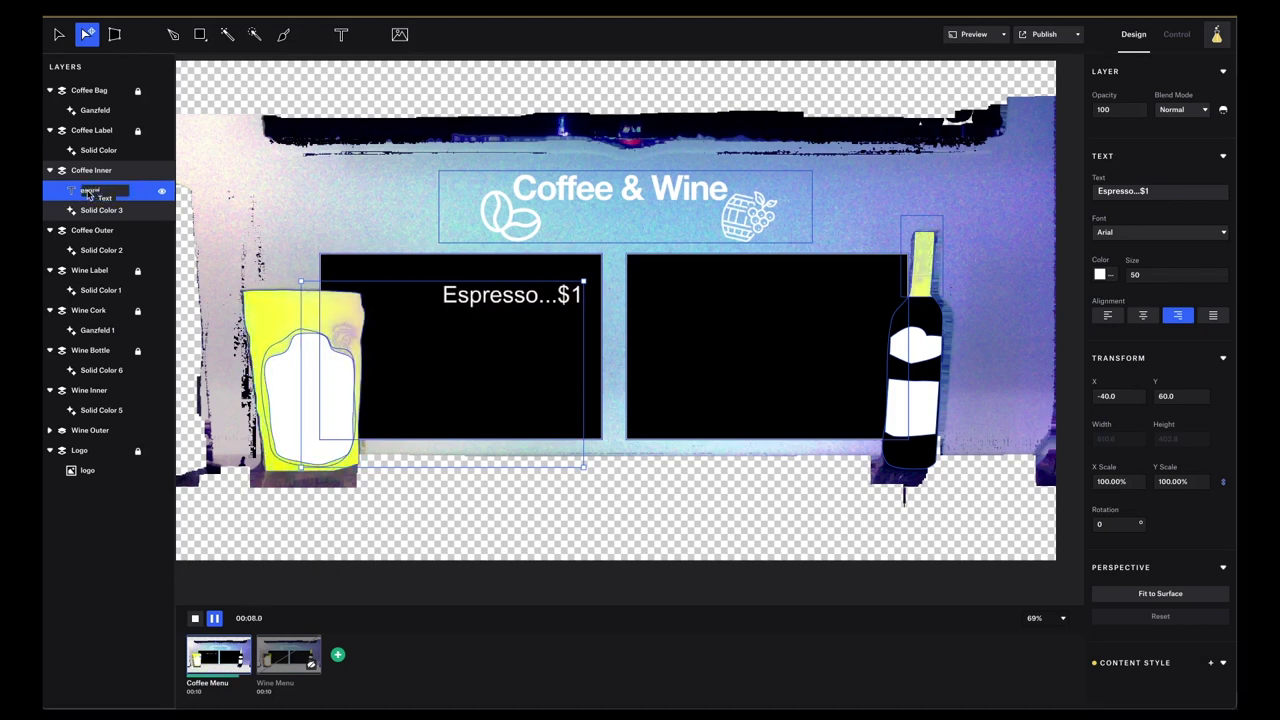
key(BackSpace)
key(BackSpace)
text(es)
key(Return)
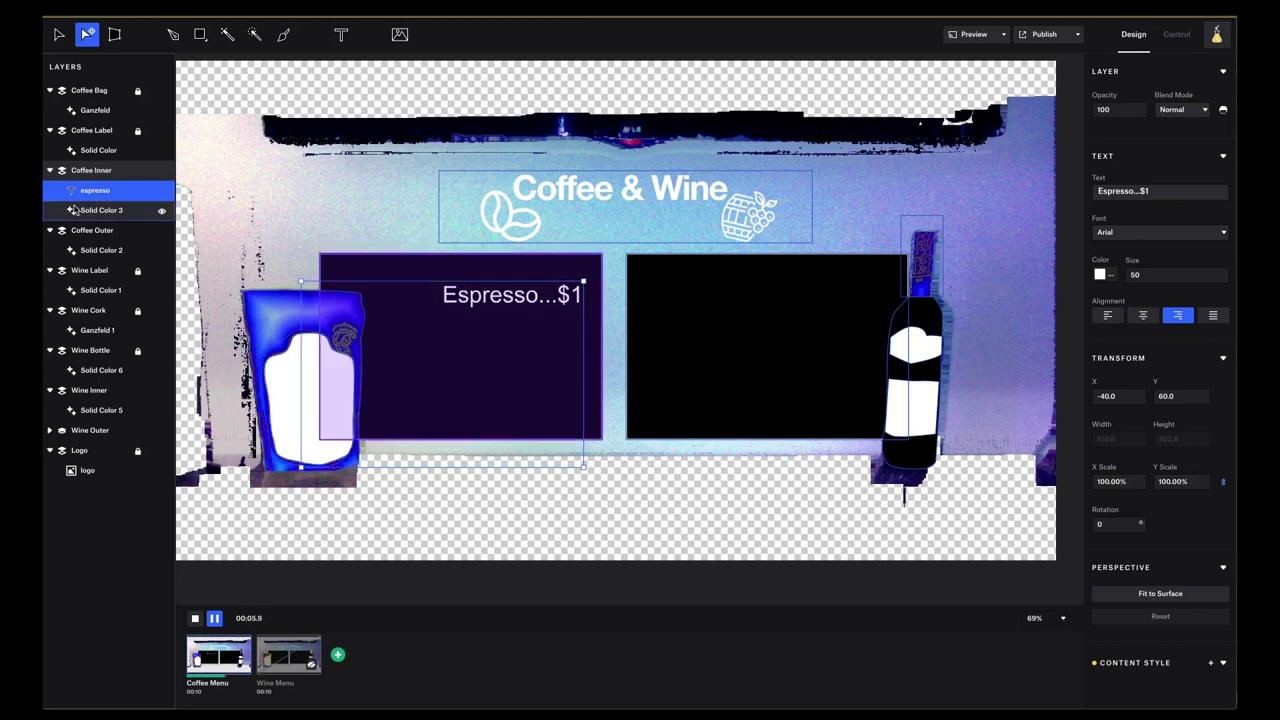
Step: Duplicate the espresso text layer and rename the copy as cortado
right_click(95, 196)
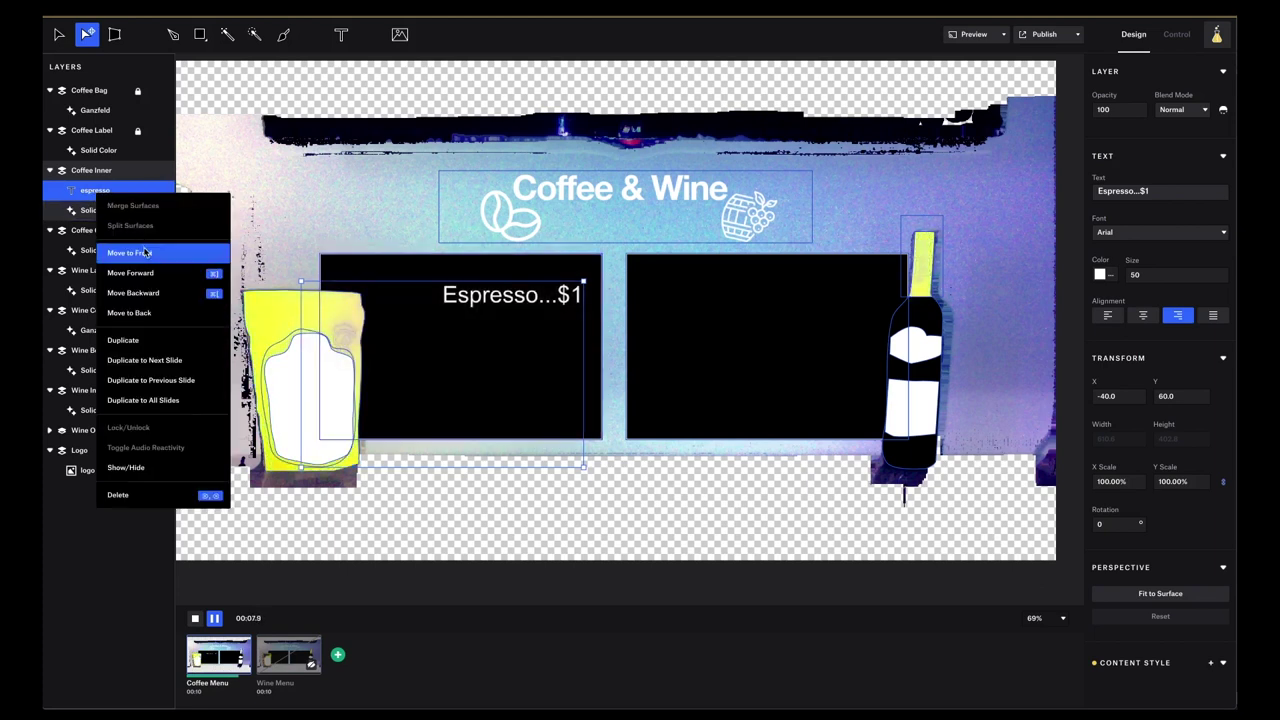
click(124, 340)
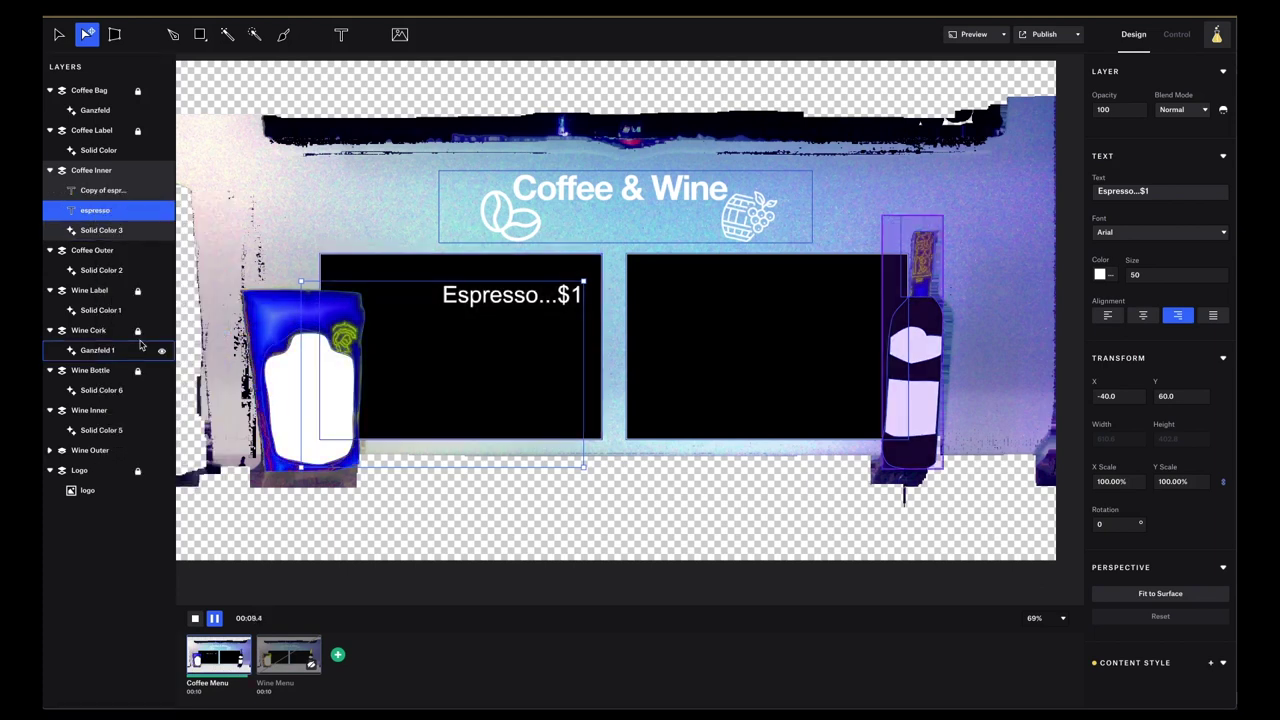
double_click(111, 192)
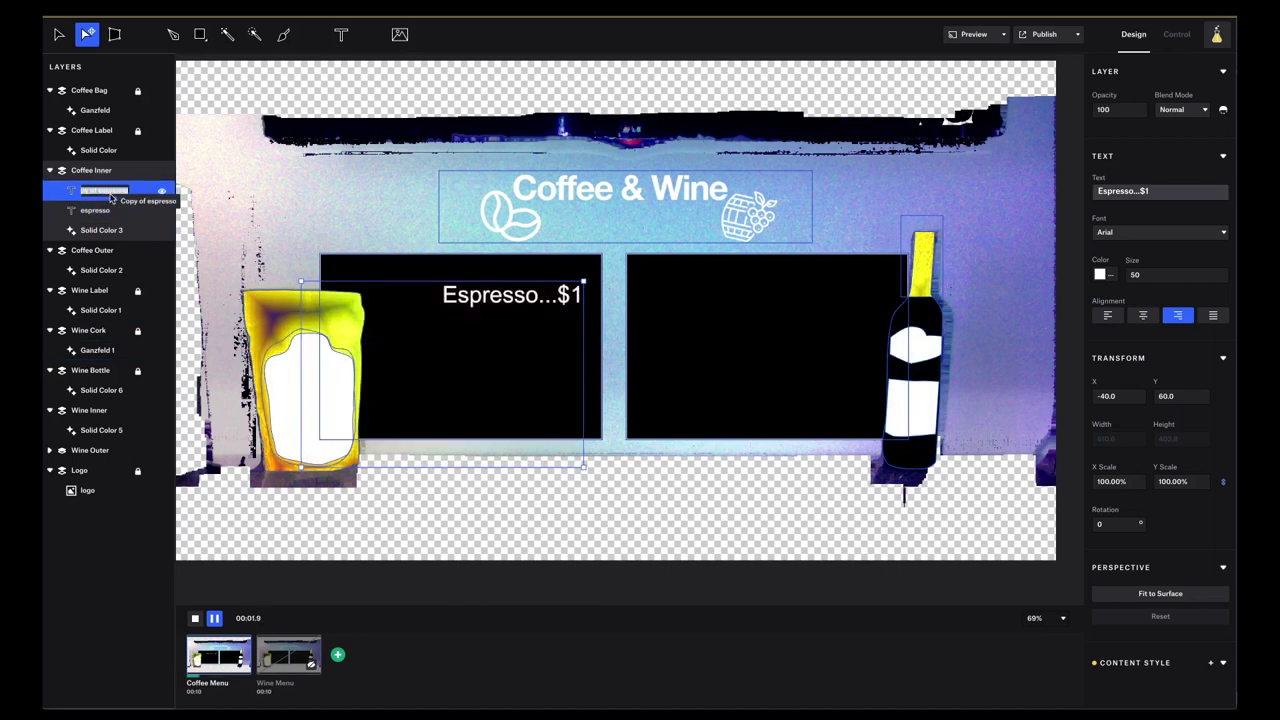
text(cortado)
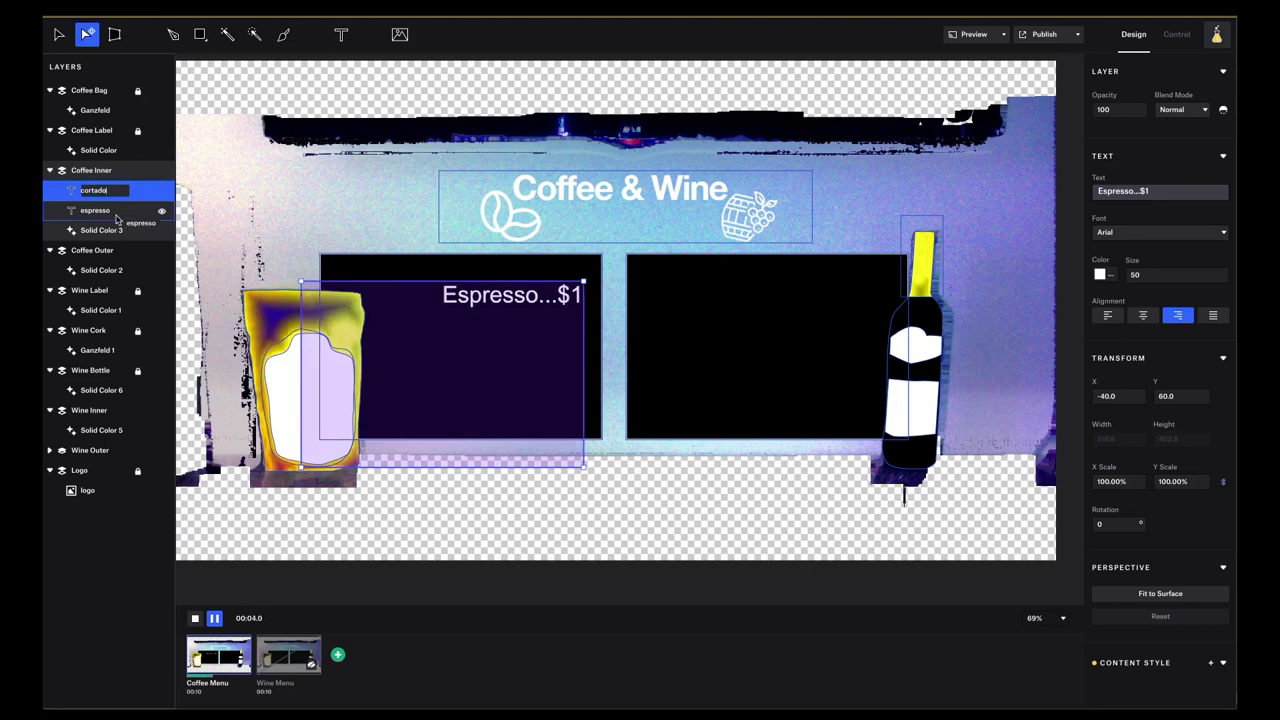
click(113, 215)
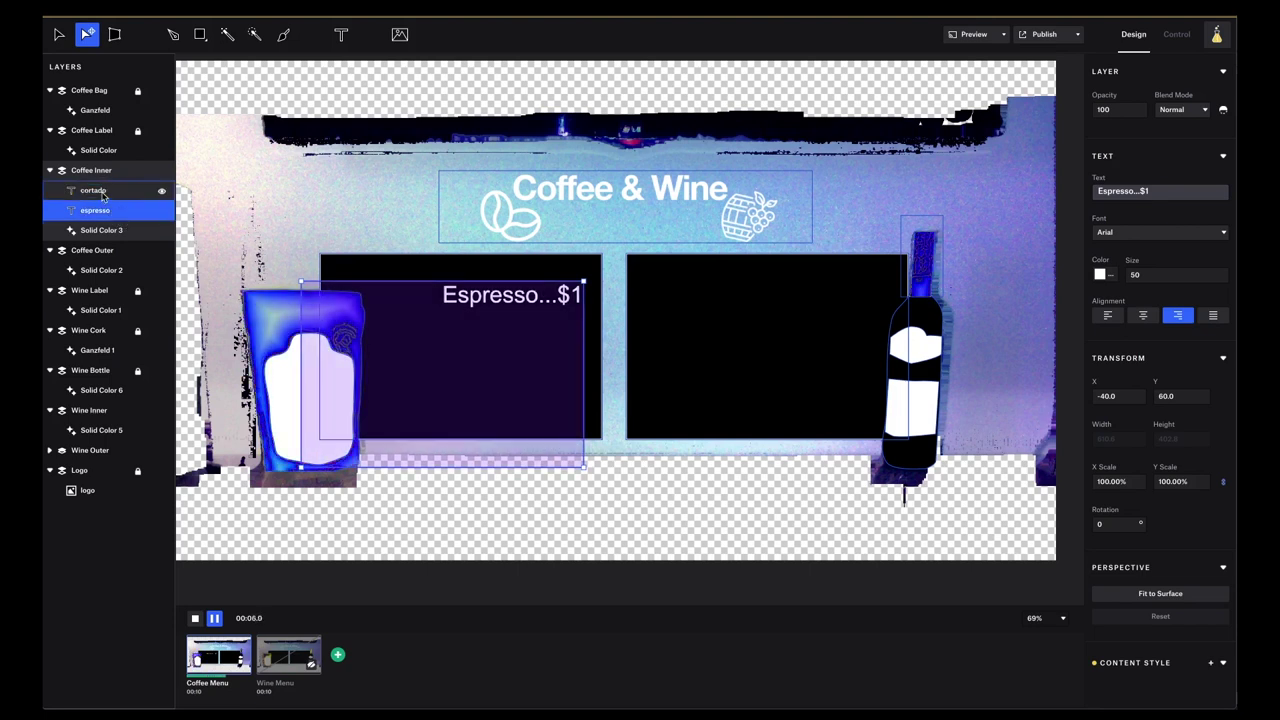
Step: Move the cortado text layer to Y 120 and change its text to "Cortado...$2"
click(110, 194)
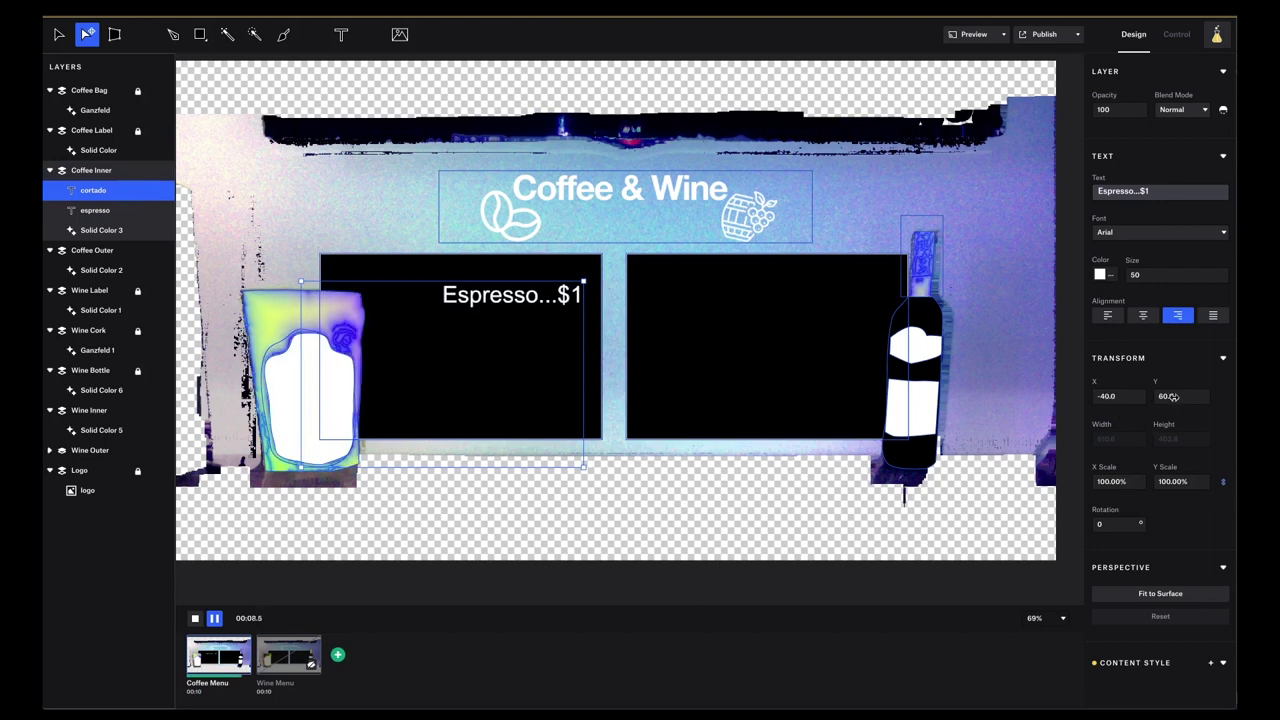
drag(1172, 397, 1188, 418)
click(1160, 191)
key(BackSpace)
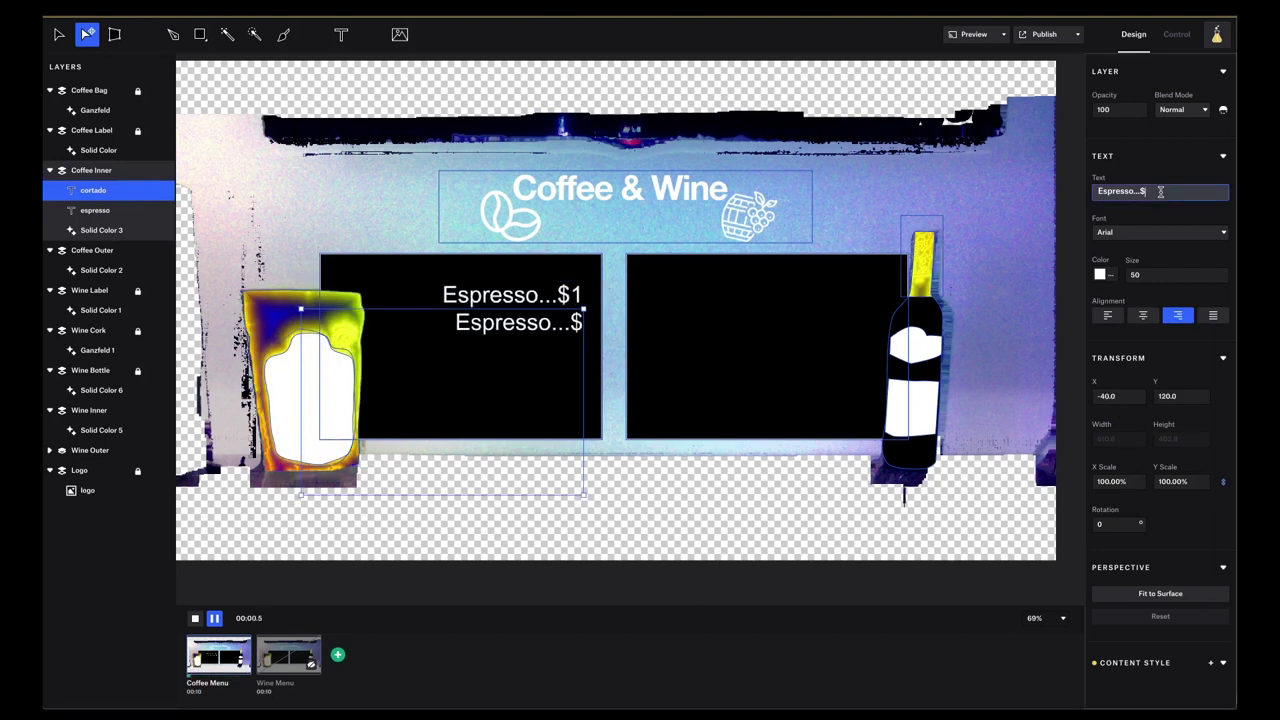
text(2)
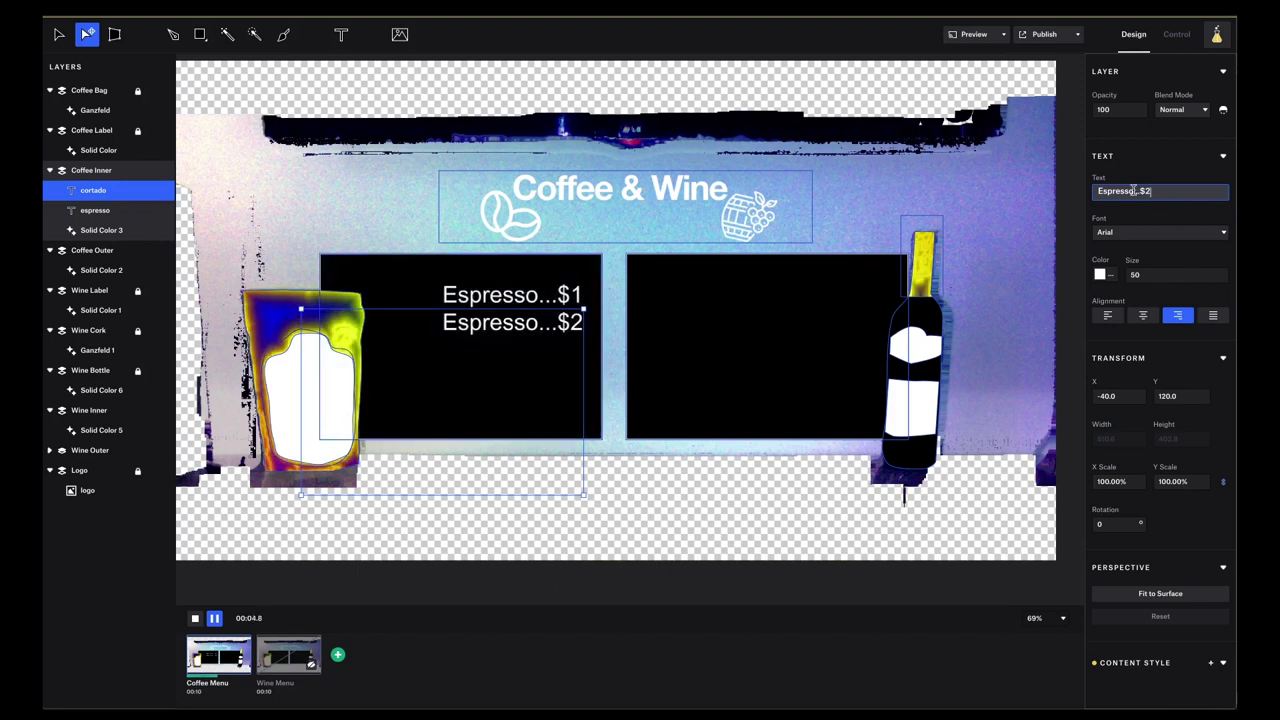
text(Cortado)
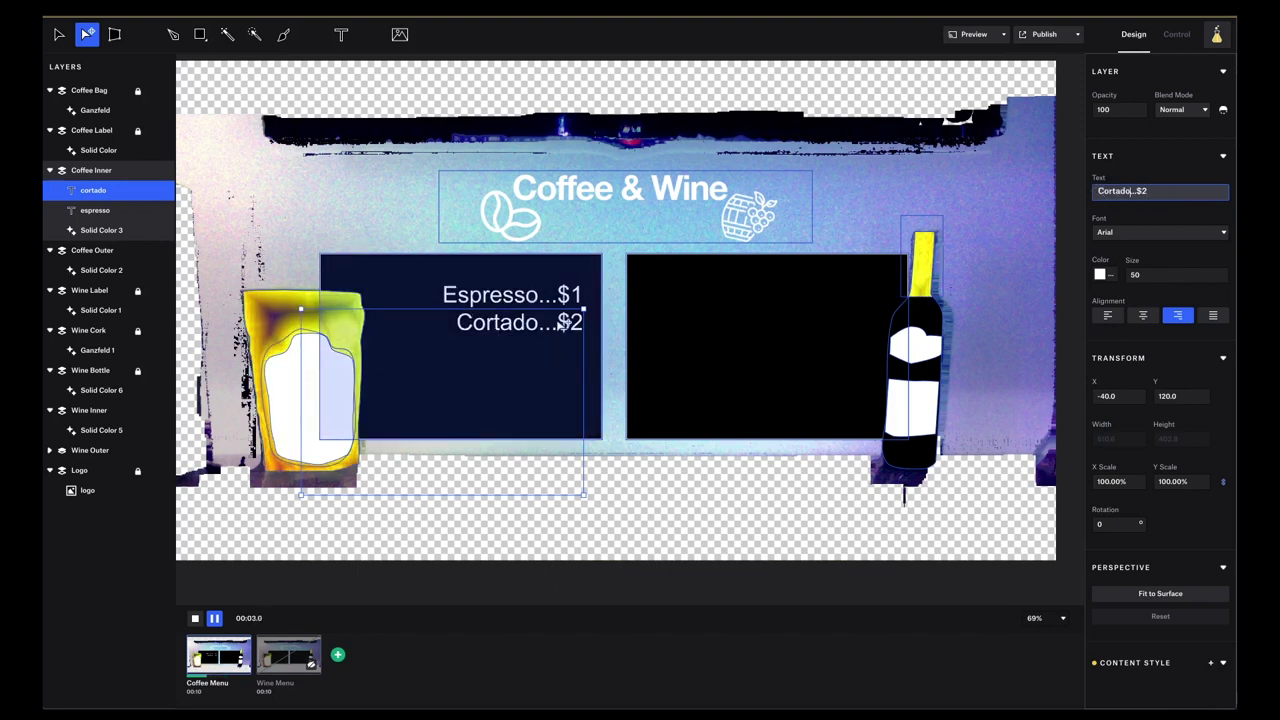
Step: Duplicate the cortado text layer as the base for another menu item
key(ctrl+d)
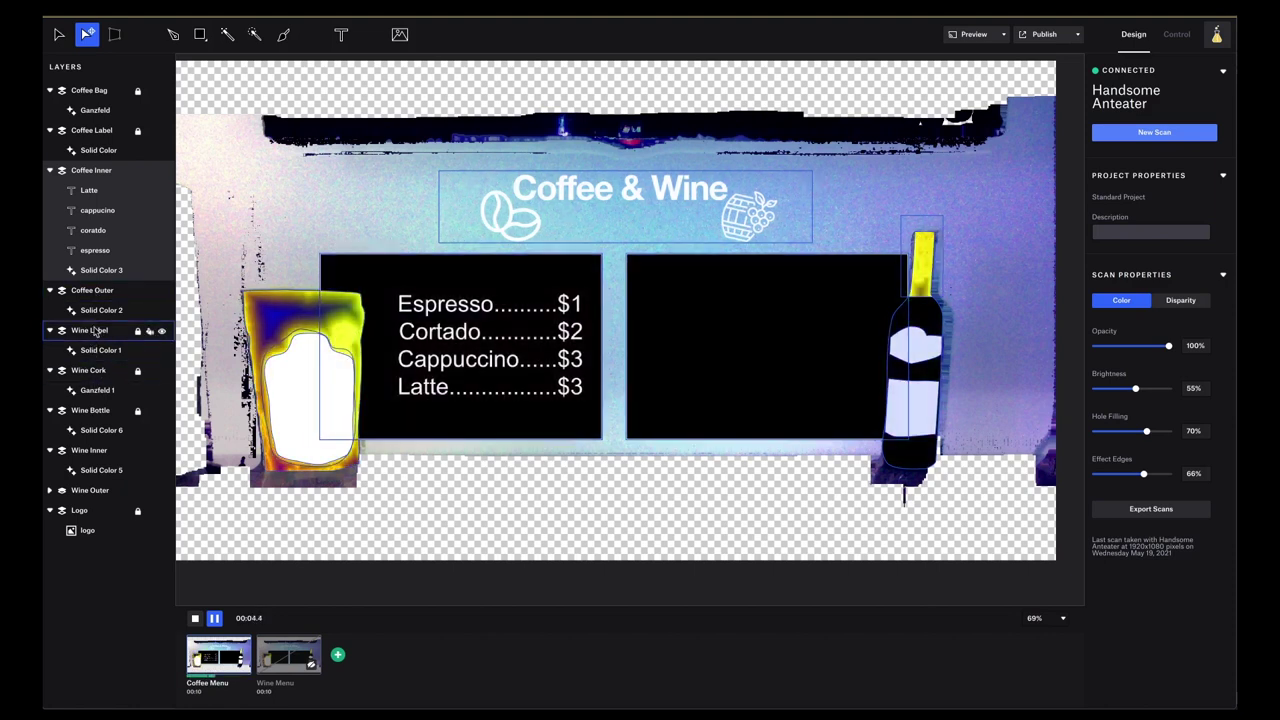
Step: Select the Wine Inner surface and look through the built-in assets, the stock videos and the stock catalog
click(90, 450)
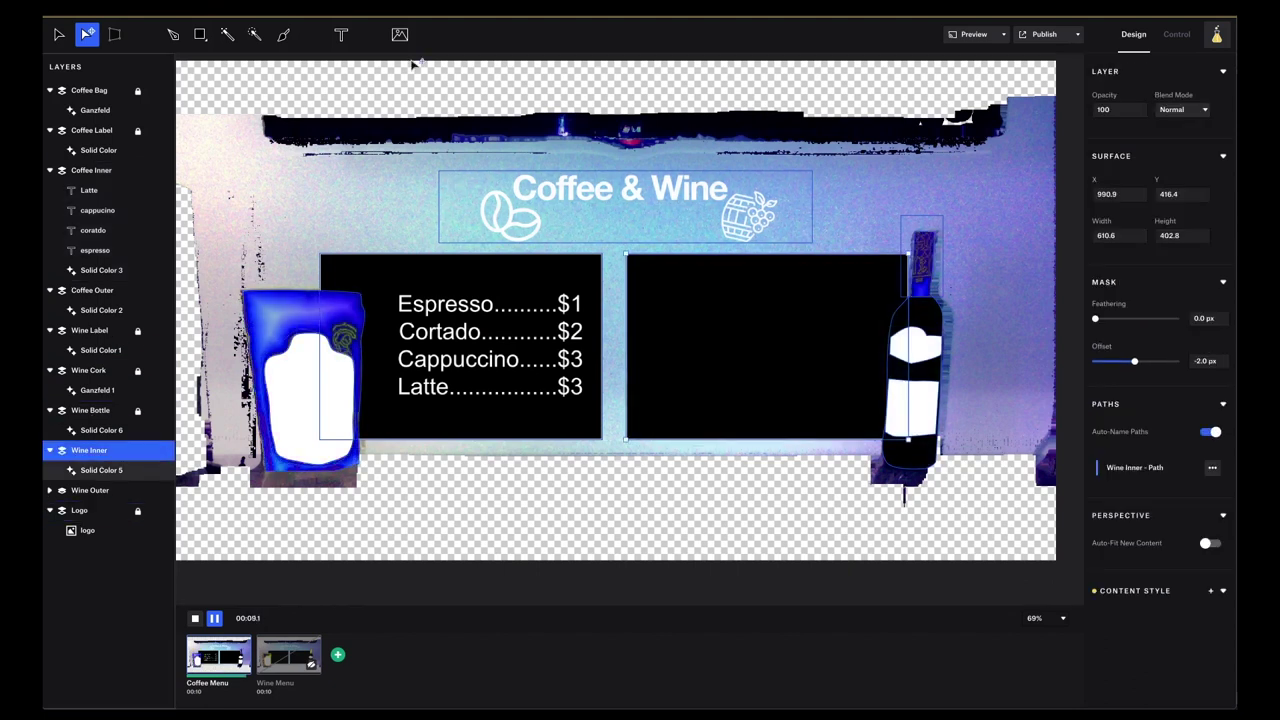
click(400, 35)
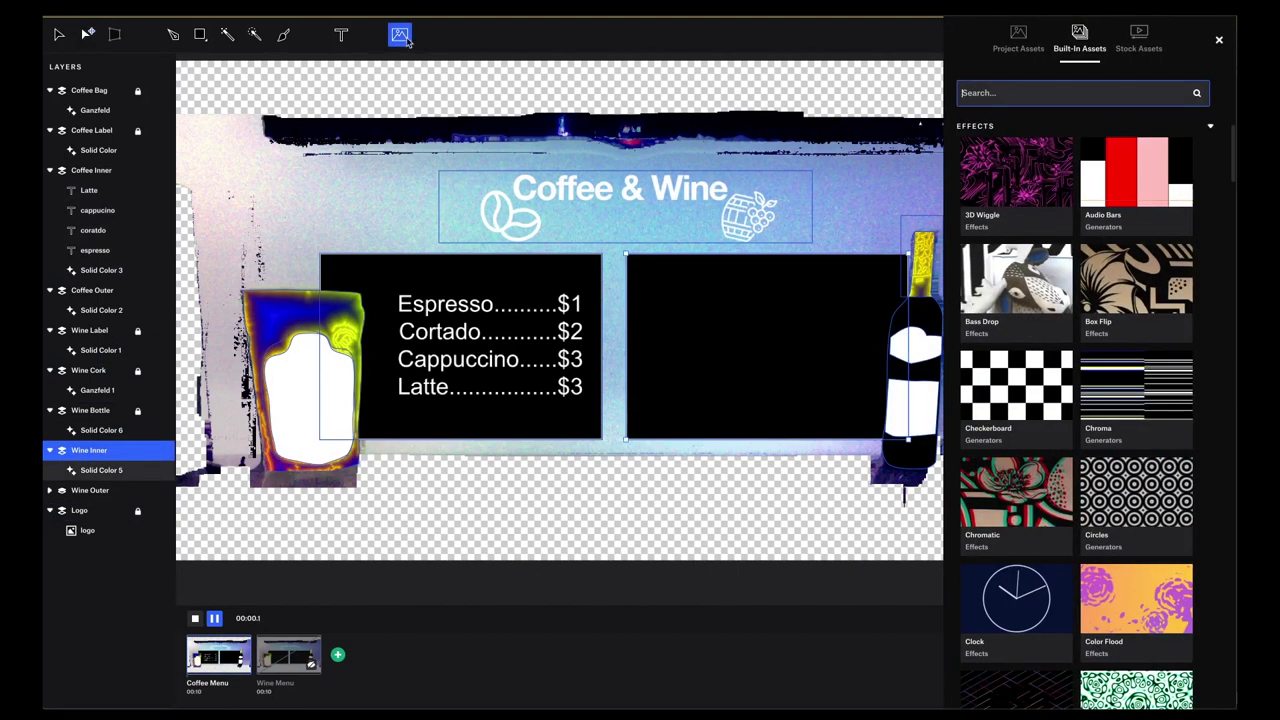
click(1140, 38)
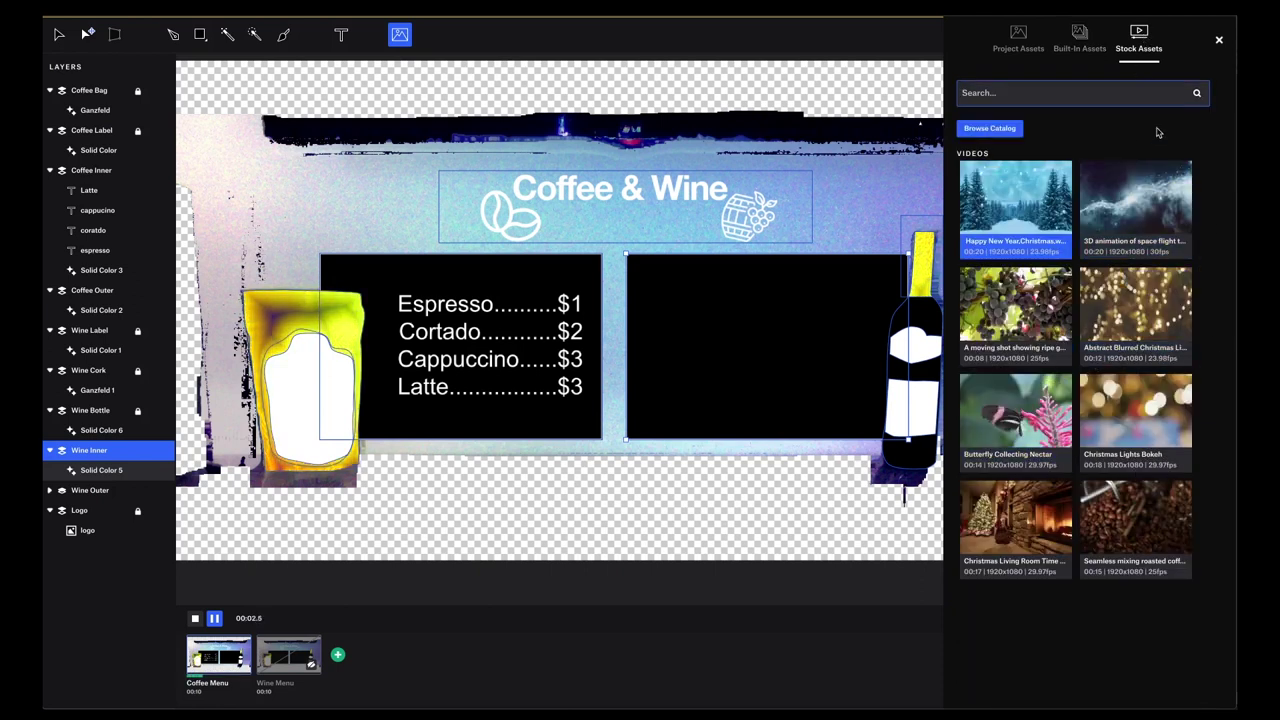
click(1091, 46)
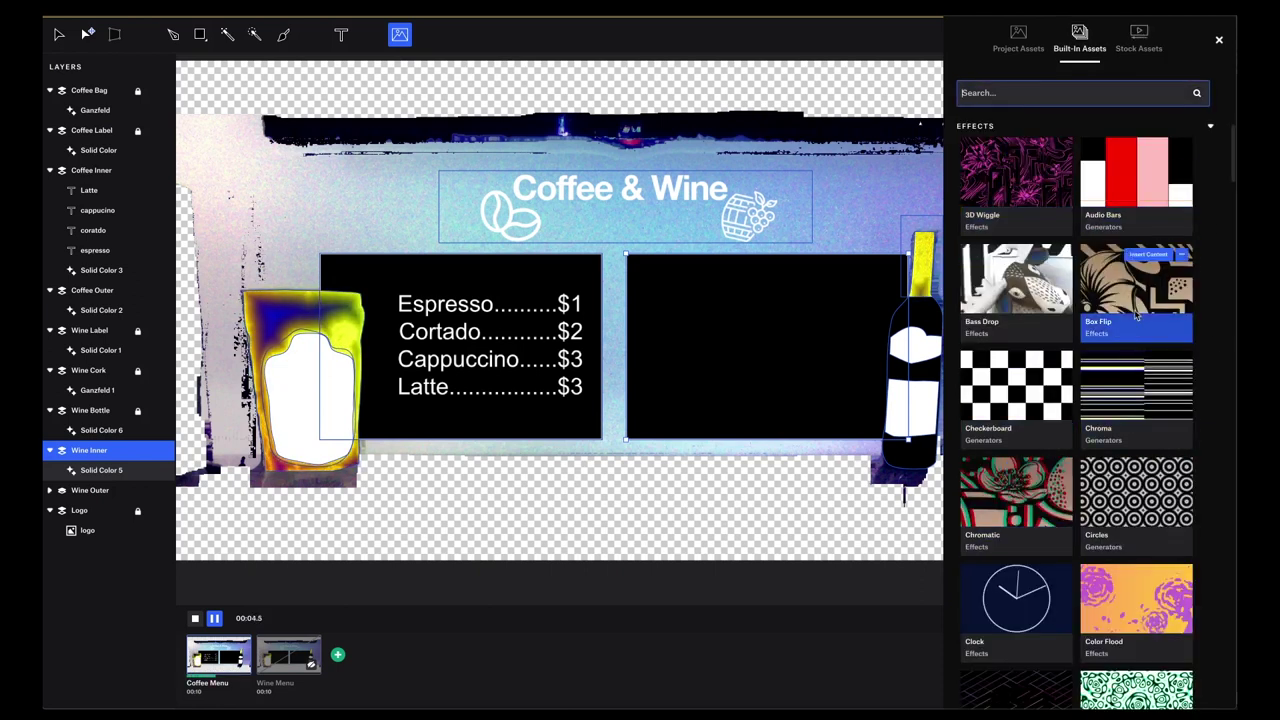
scroll(1086, 392, down, 3)
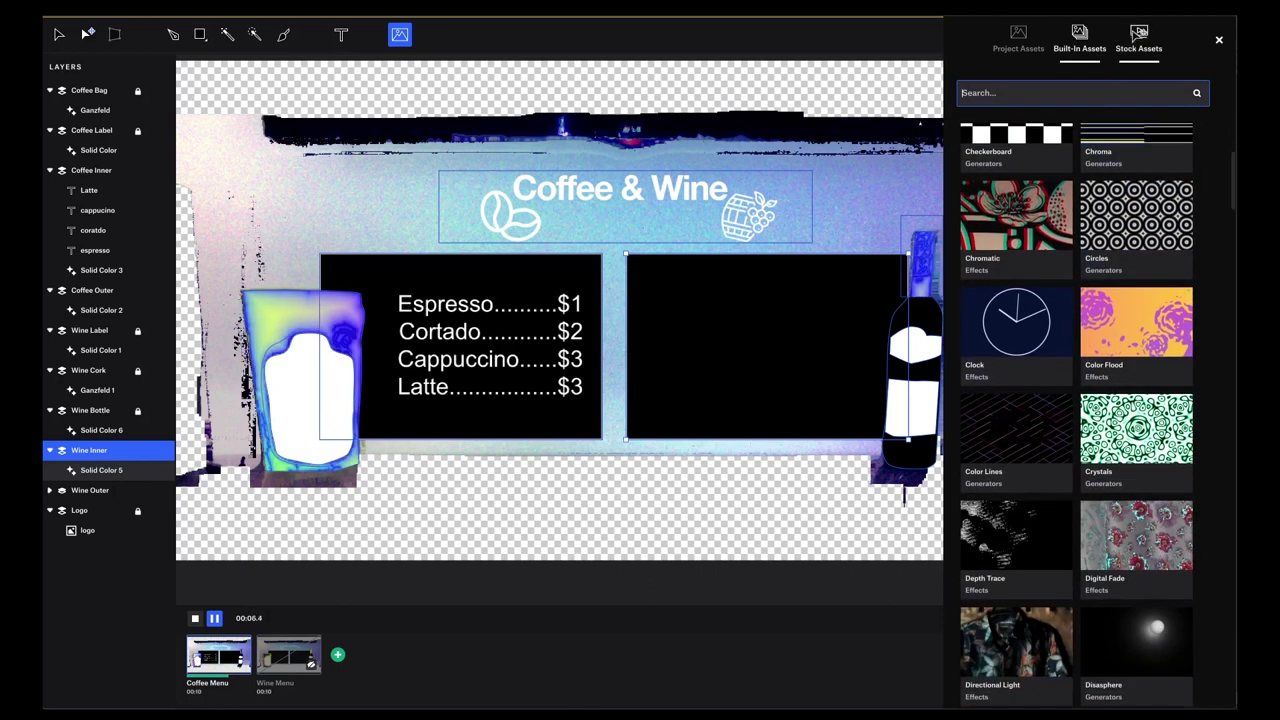
click(1139, 35)
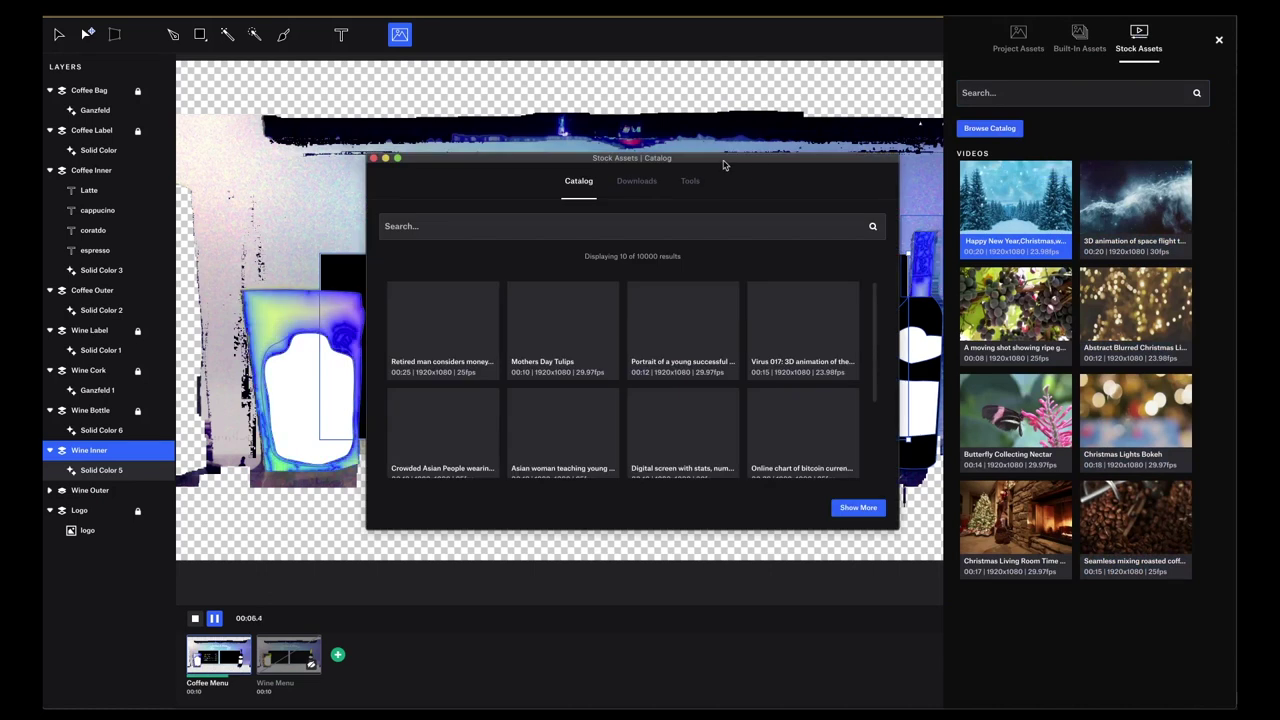
drag(723, 161, 719, 142)
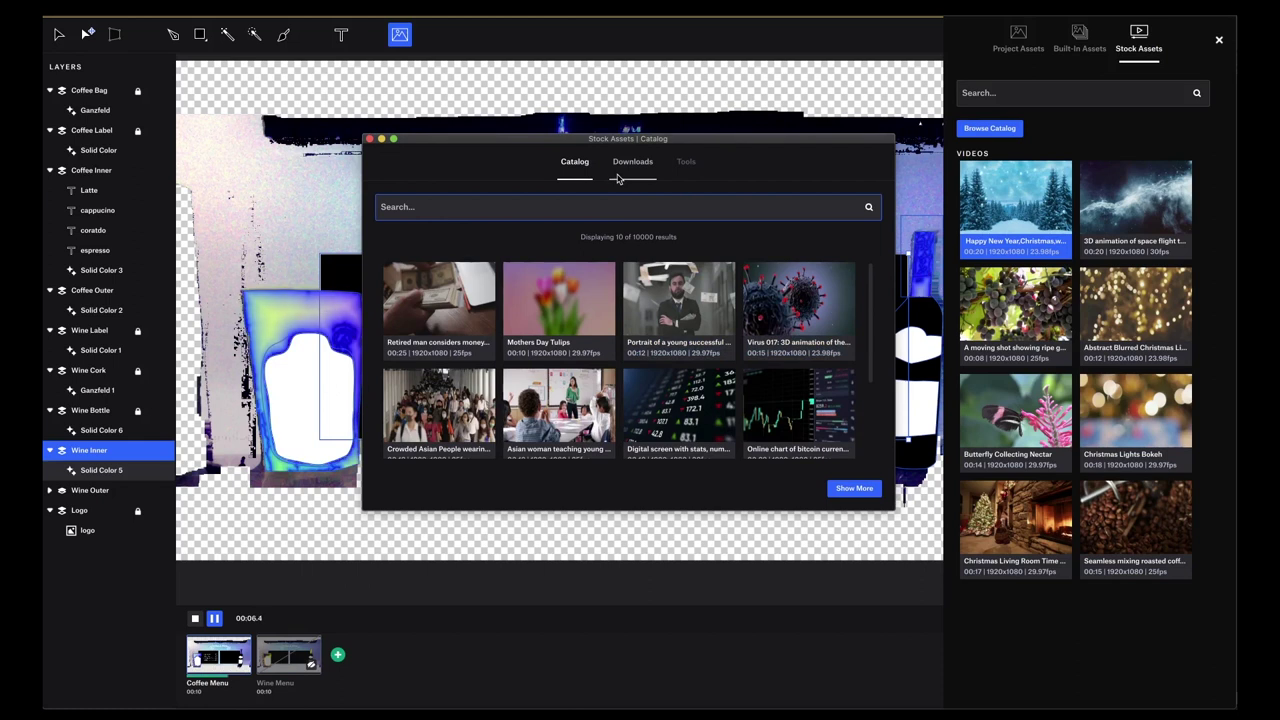
click(369, 139)
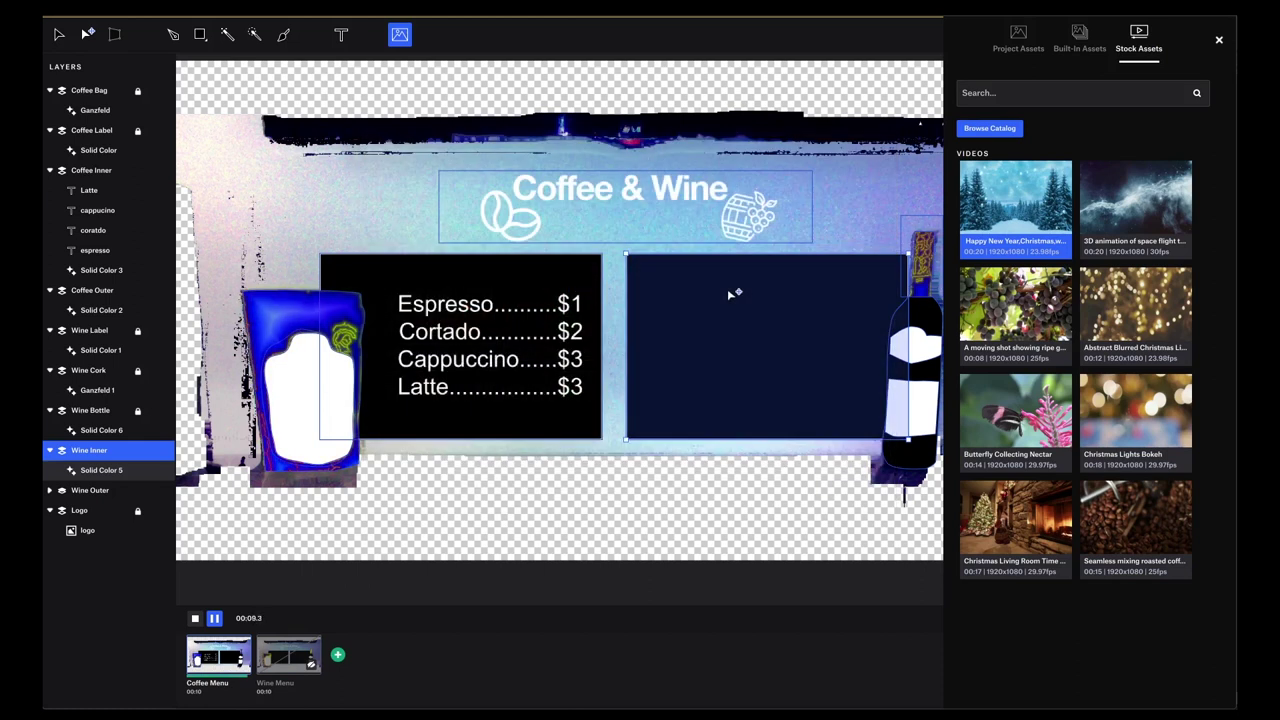
Step: Insert the "Seamless mixing roasted coffee" stock video into Wine Inner and match the slide duration to the video
click(1133, 518)
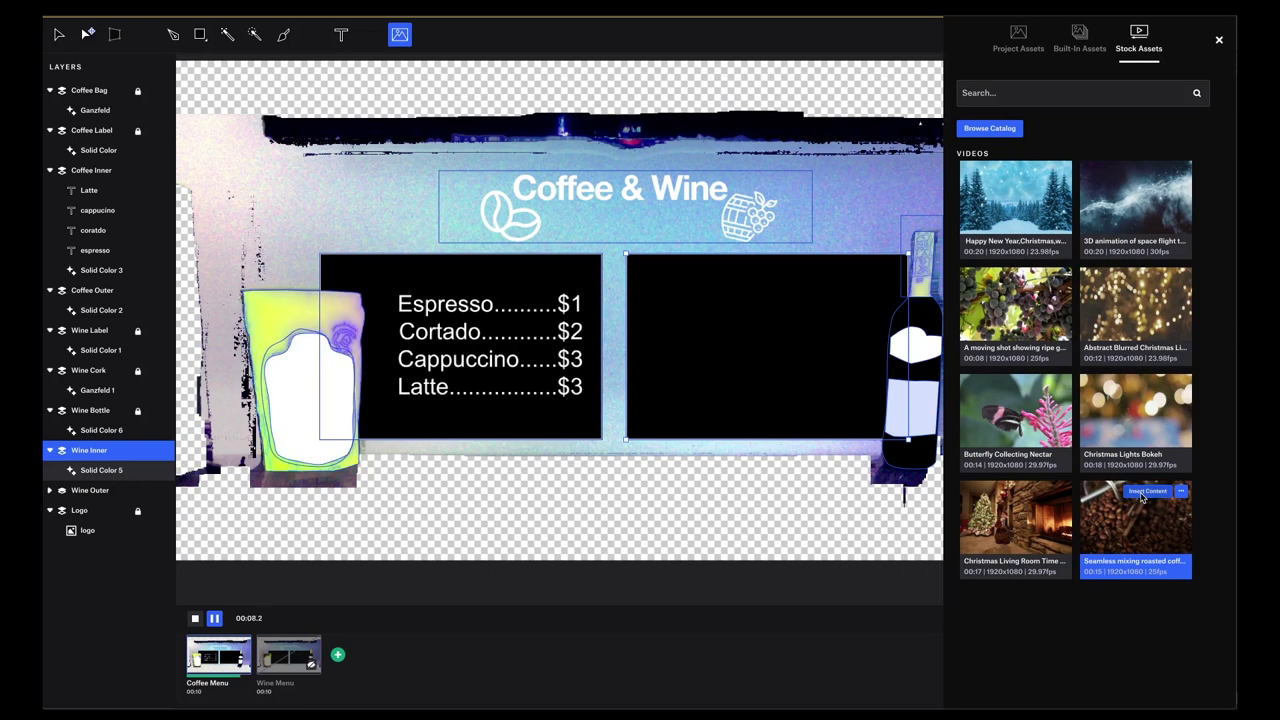
click(1146, 491)
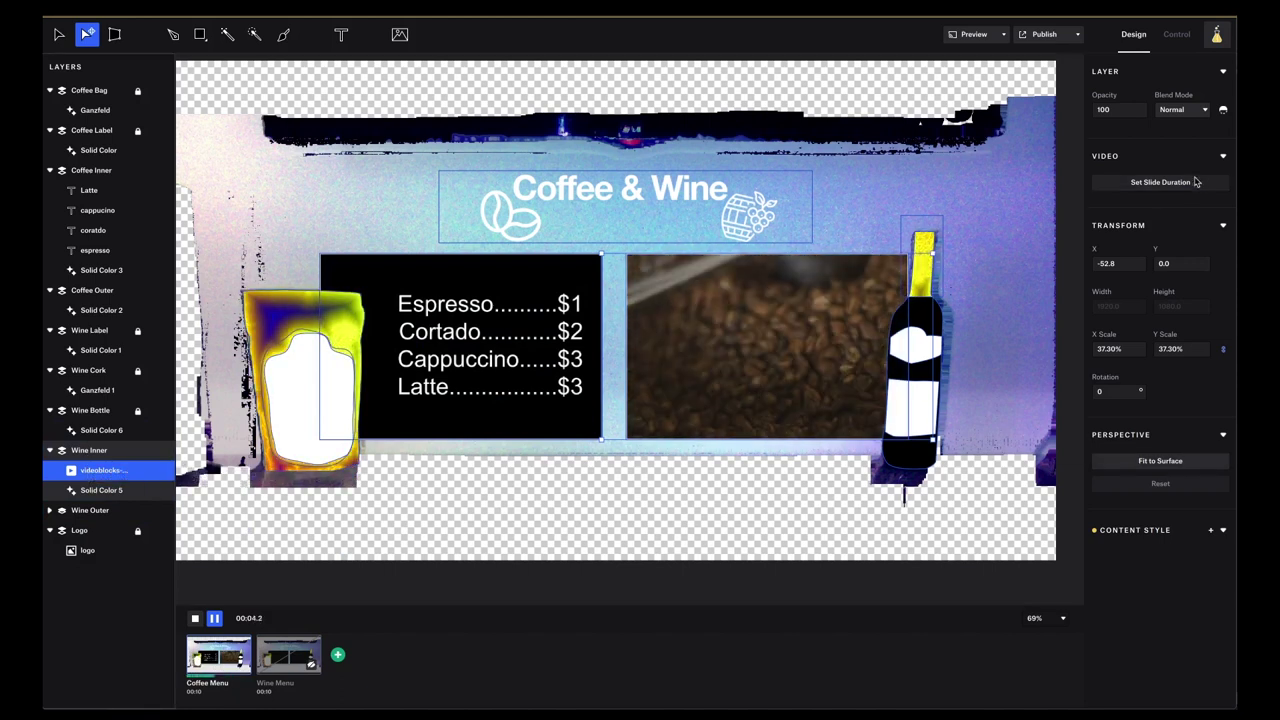
click(1190, 183)
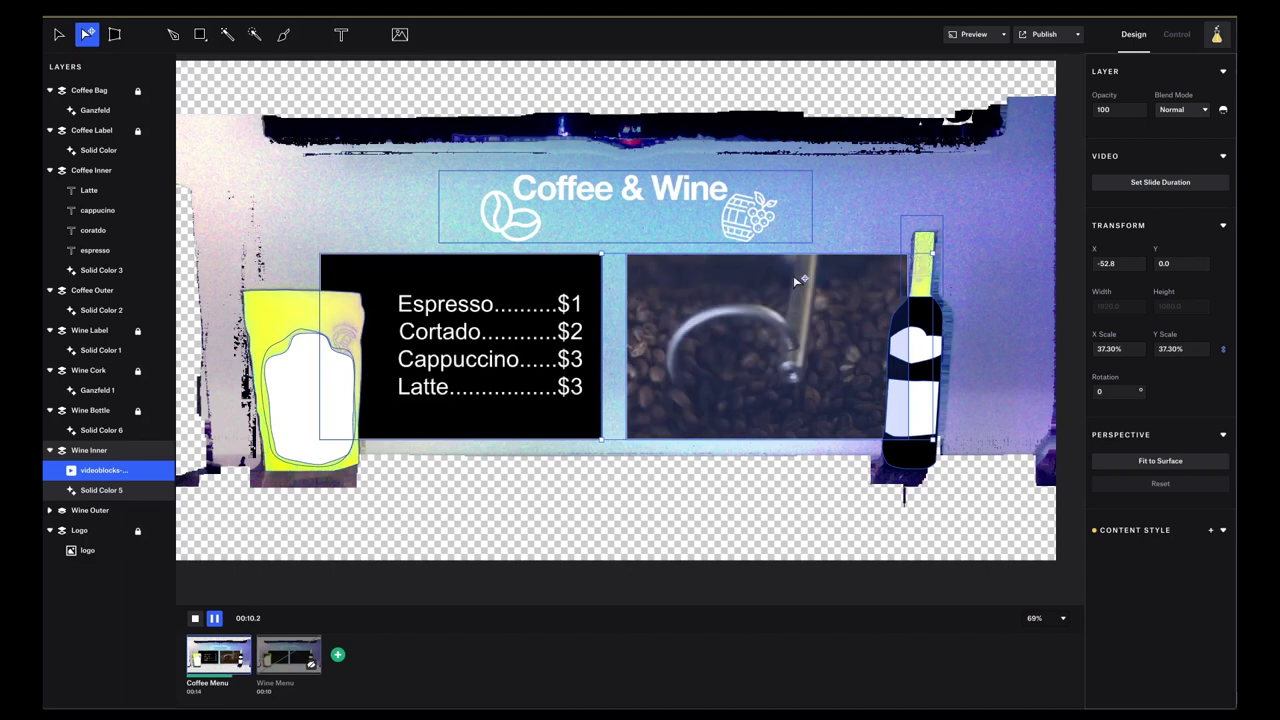
Step: Turn on Fade In and Fade Out for the Coffee Menu slide, each at 0.50 s
click(1070, 164)
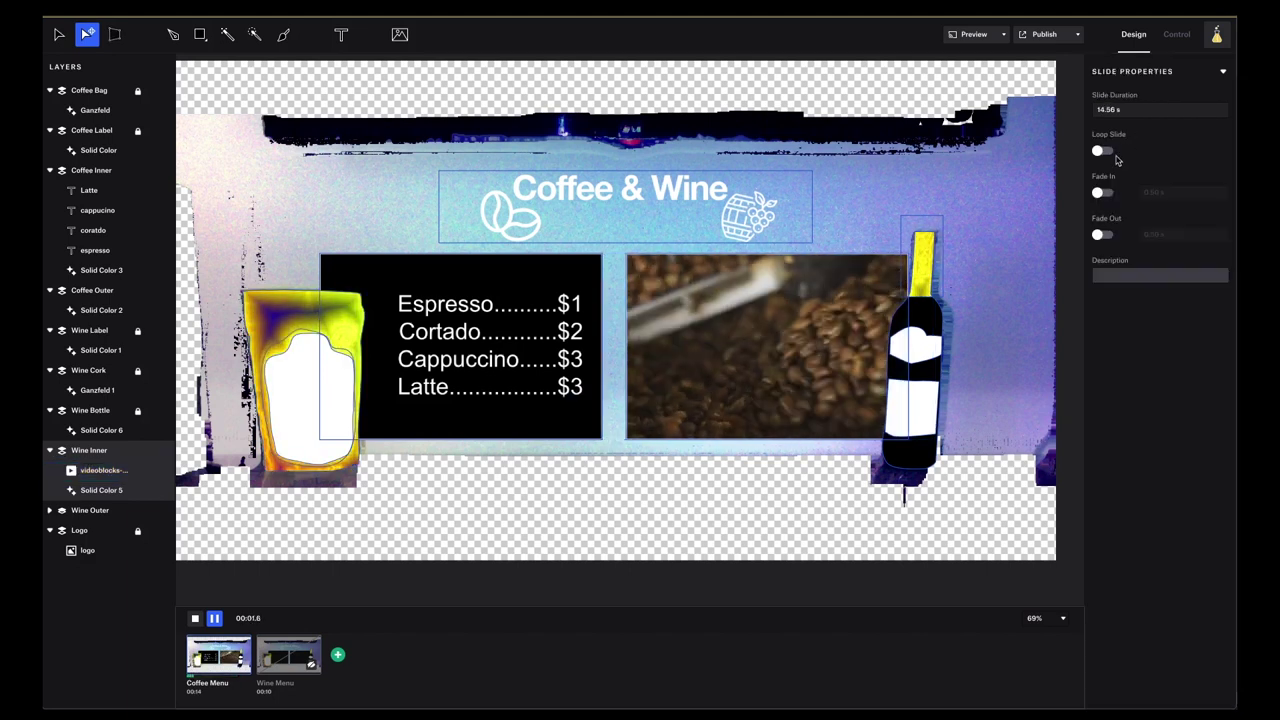
click(1104, 192)
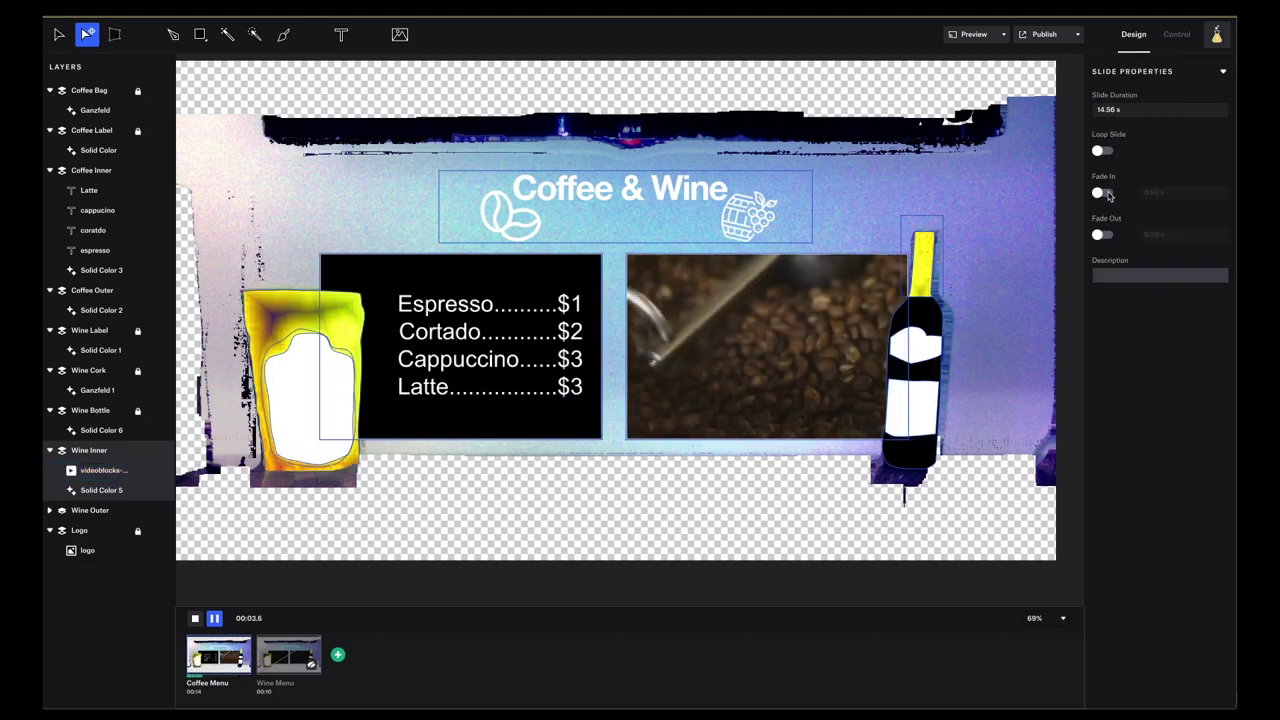
click(1101, 234)
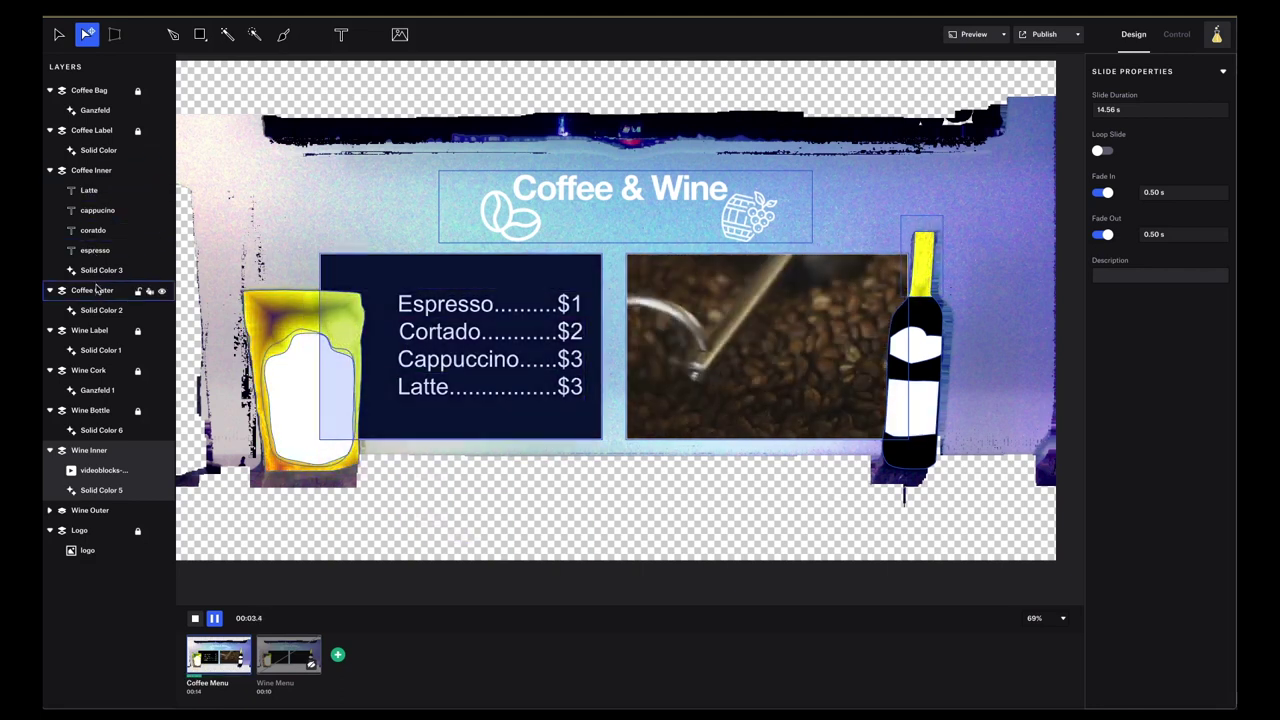
Step: Hide the Wine Label and Wine Cork surfaces on the Coffee Menu slide
click(162, 331)
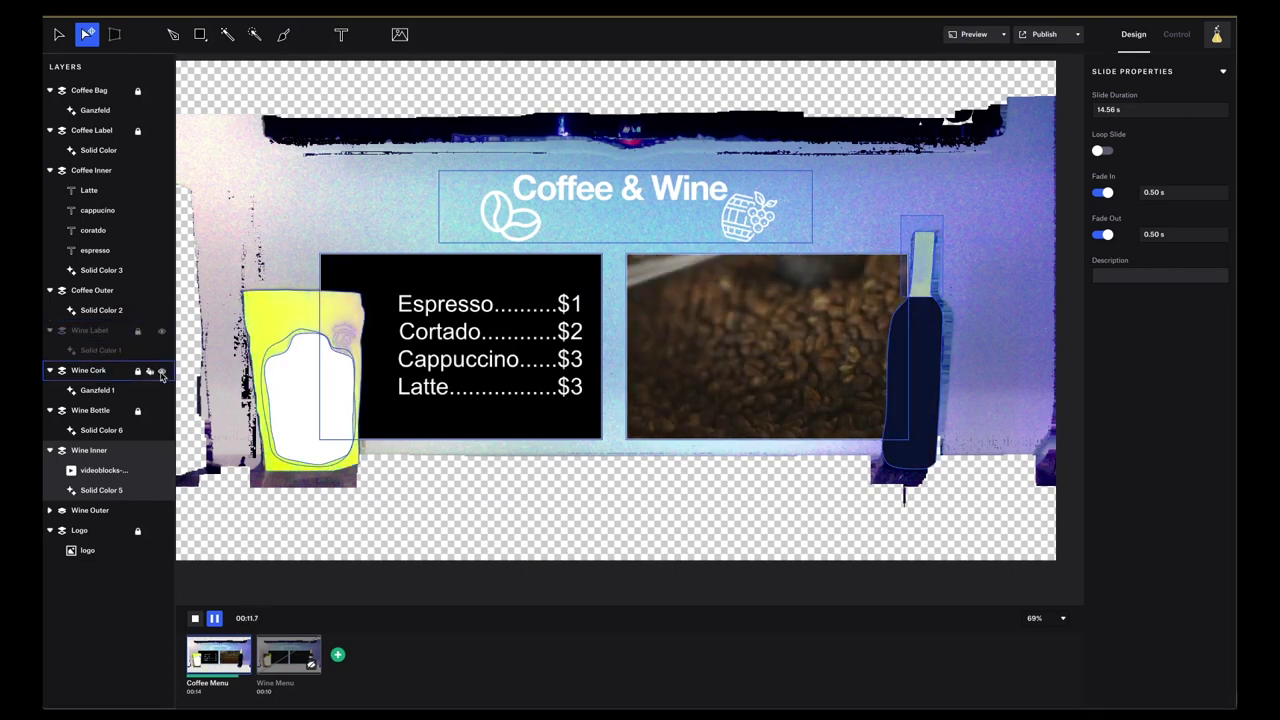
click(162, 372)
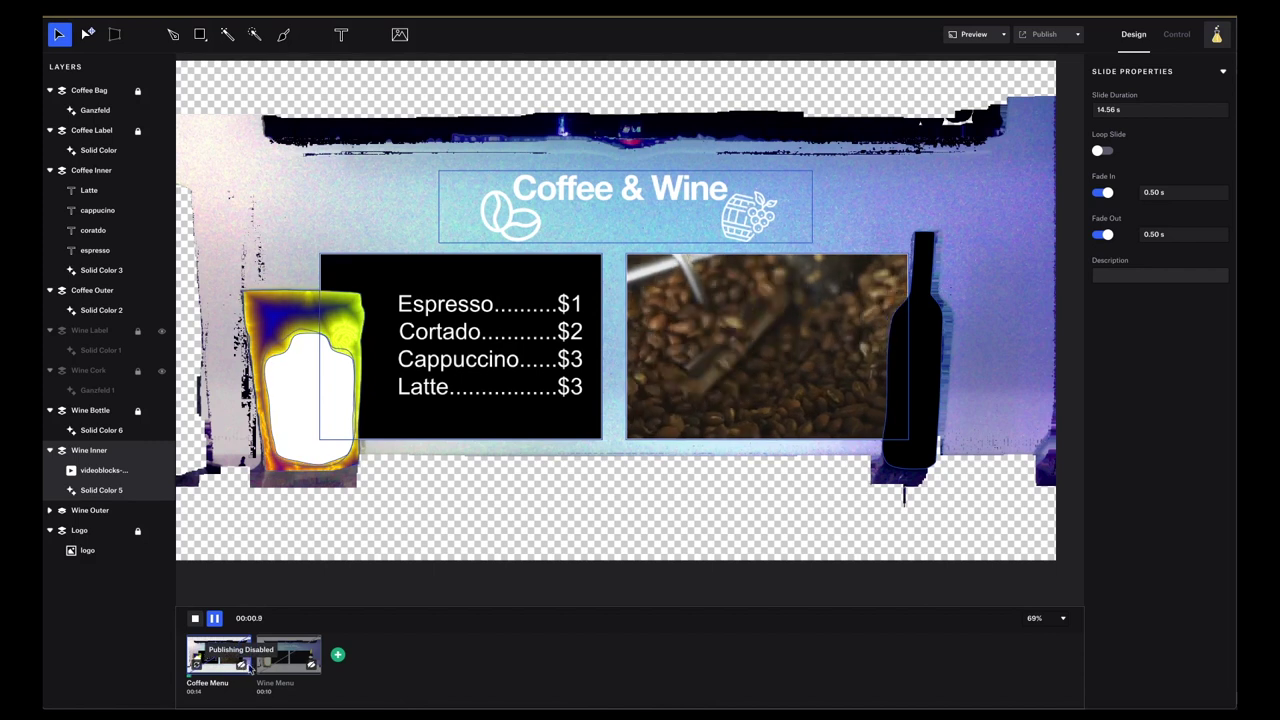
Step: On the Wine Menu slide, replace the Coffee Bag effect with a black Solid Color and make the Coffee Label black (#000000)
click(312, 665)
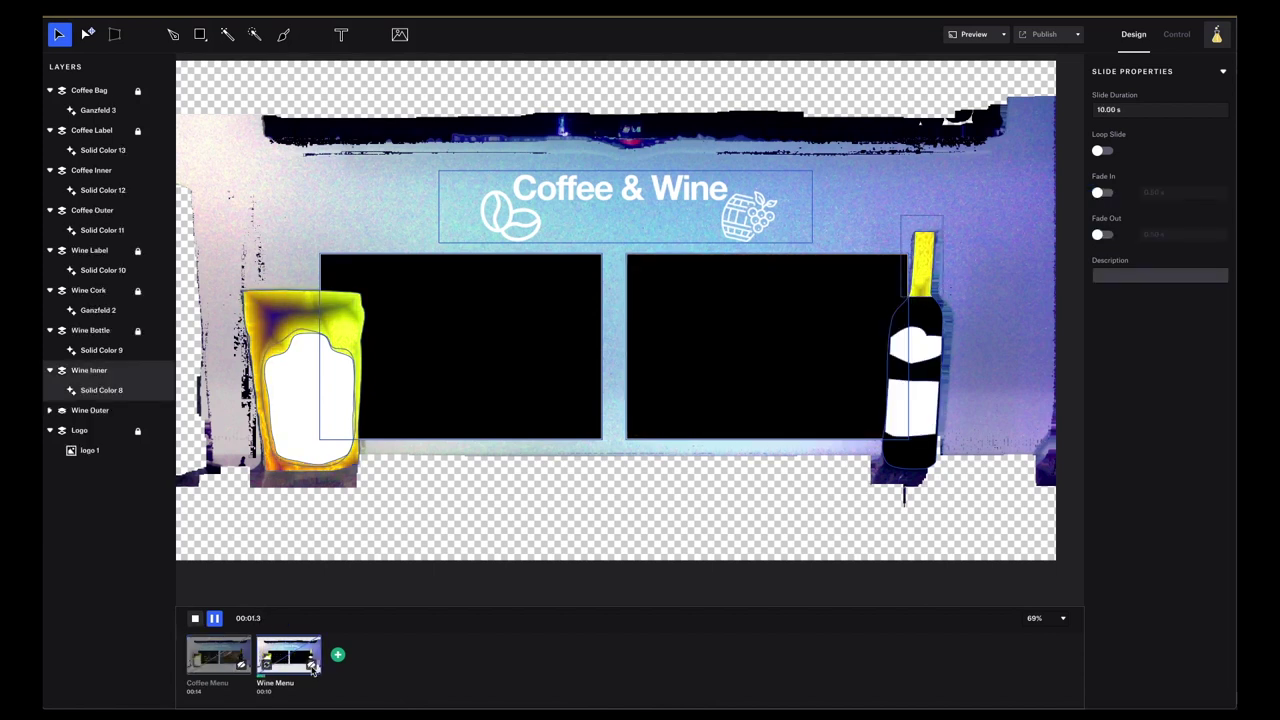
click(89, 90)
click(400, 34)
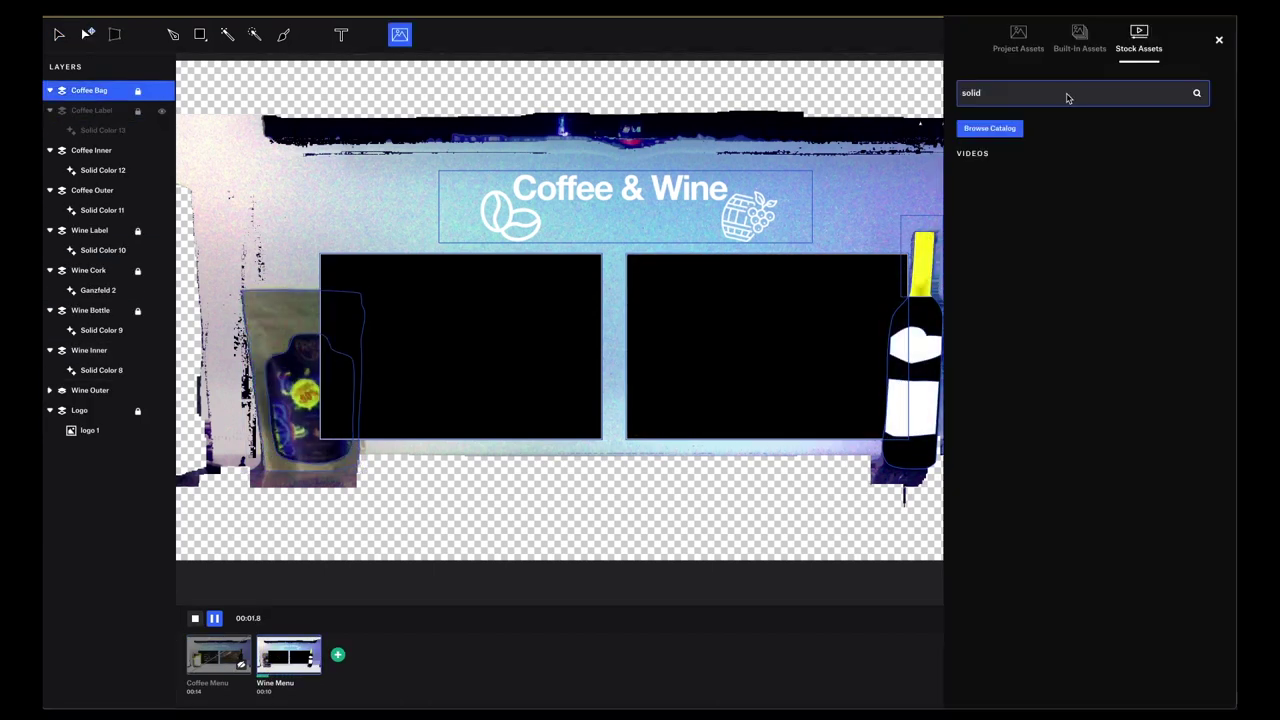
click(1017, 180)
click(971, 560)
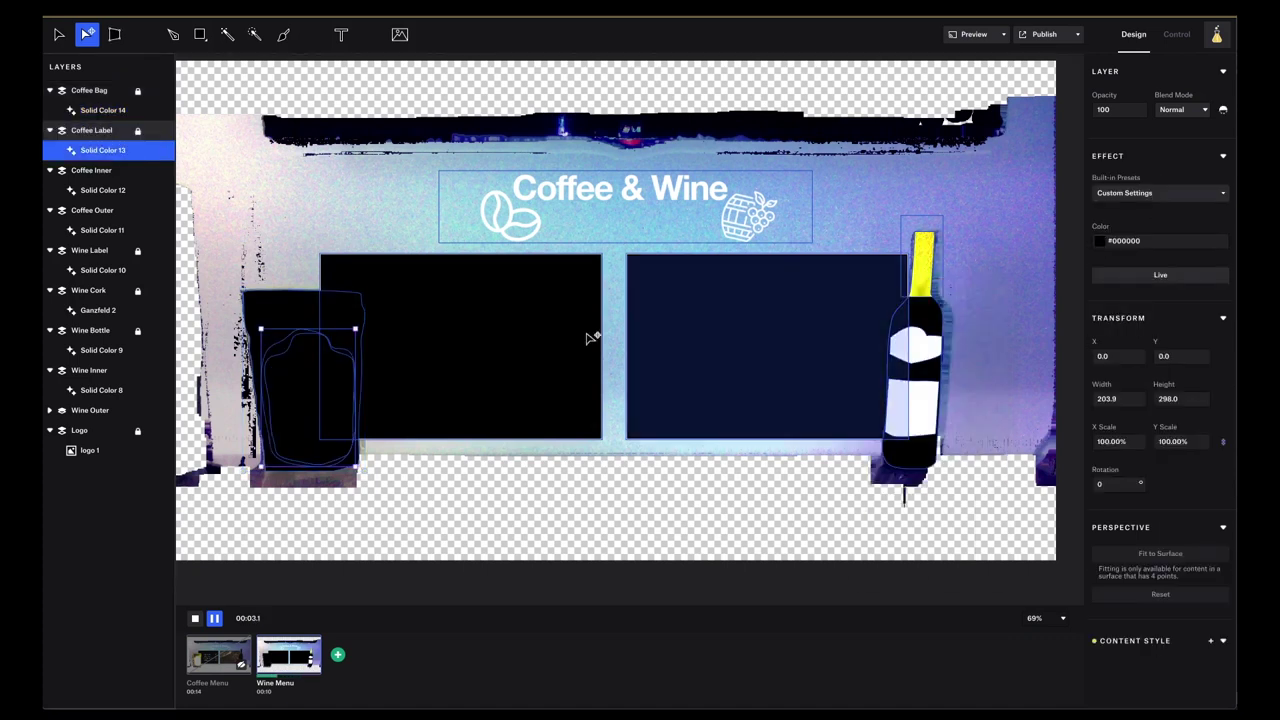
Step: Add white size 50 Arial text reading "White.......$2" to the Wine Inner surface, with a Rose copy at Y 140
click(766, 343)
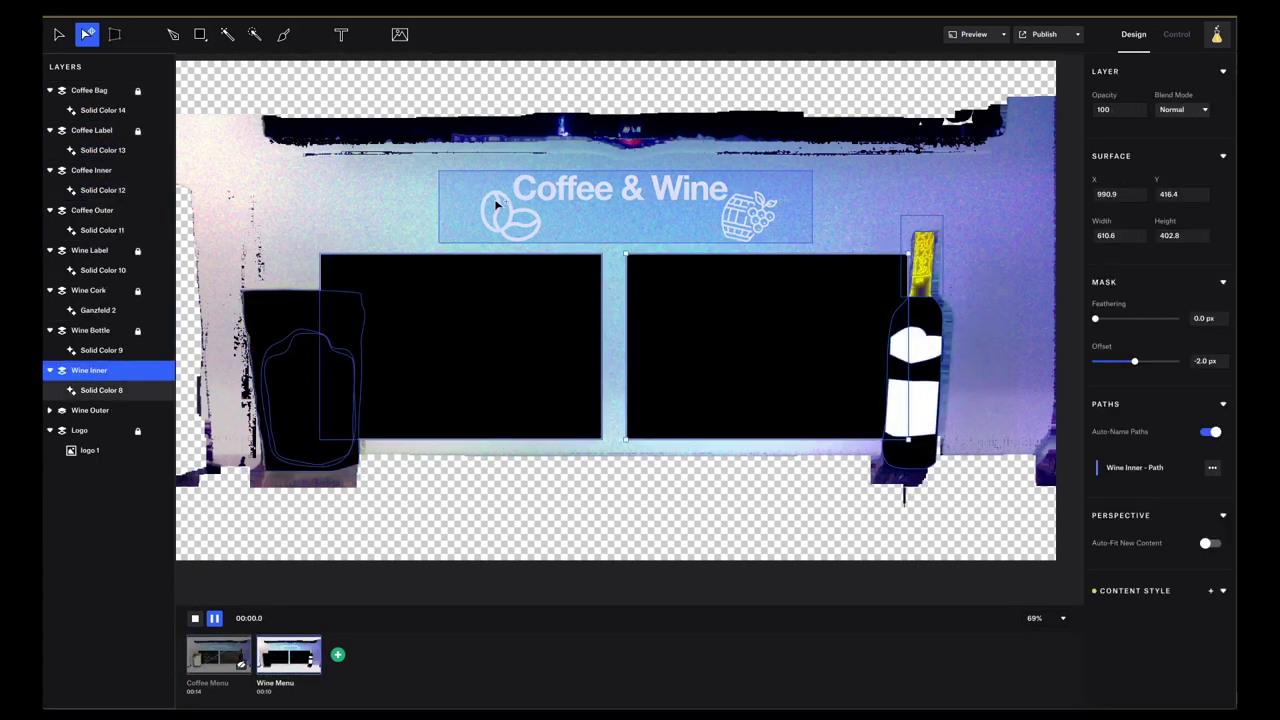
click(1158, 276)
text(50)
double_click(1131, 190)
text(White)
text(......$2)
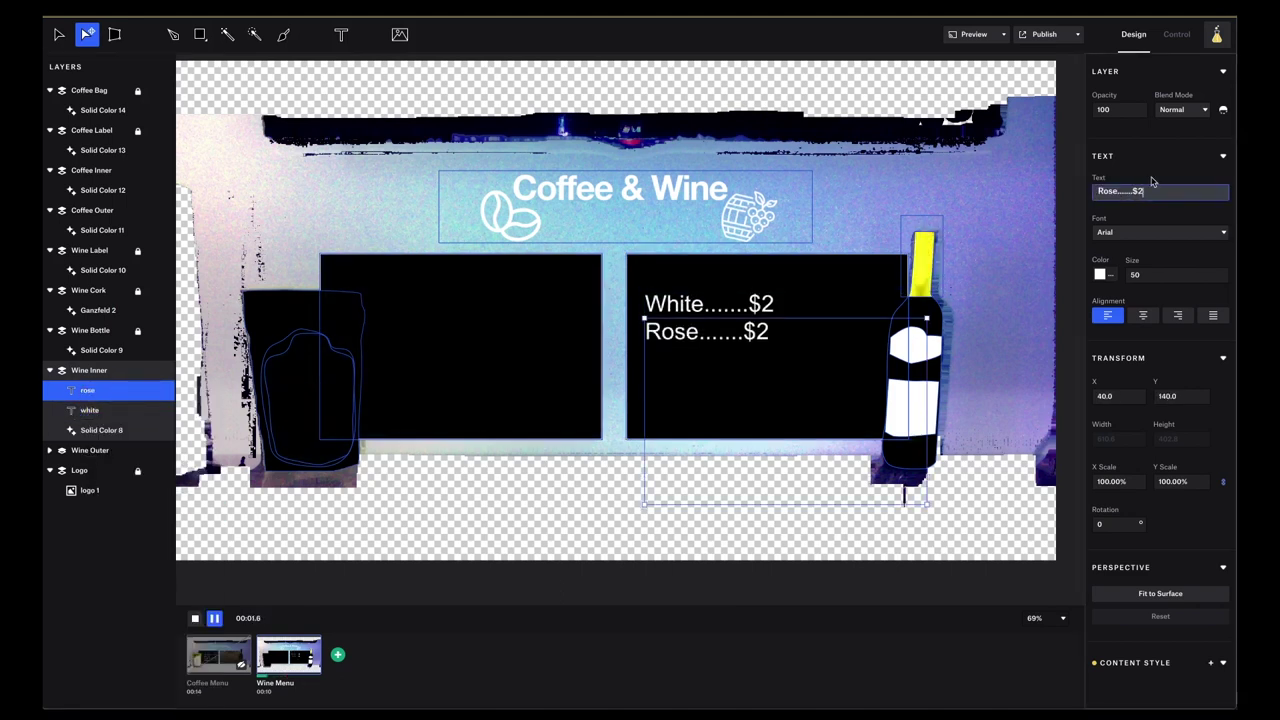
Step: Set the Rose item's price to $3 and duplicate its layer as Red, with the text reading Red at $3
key(BackSpace)
text(3)
key(ctrl+d)
text(Red)
key(Return)
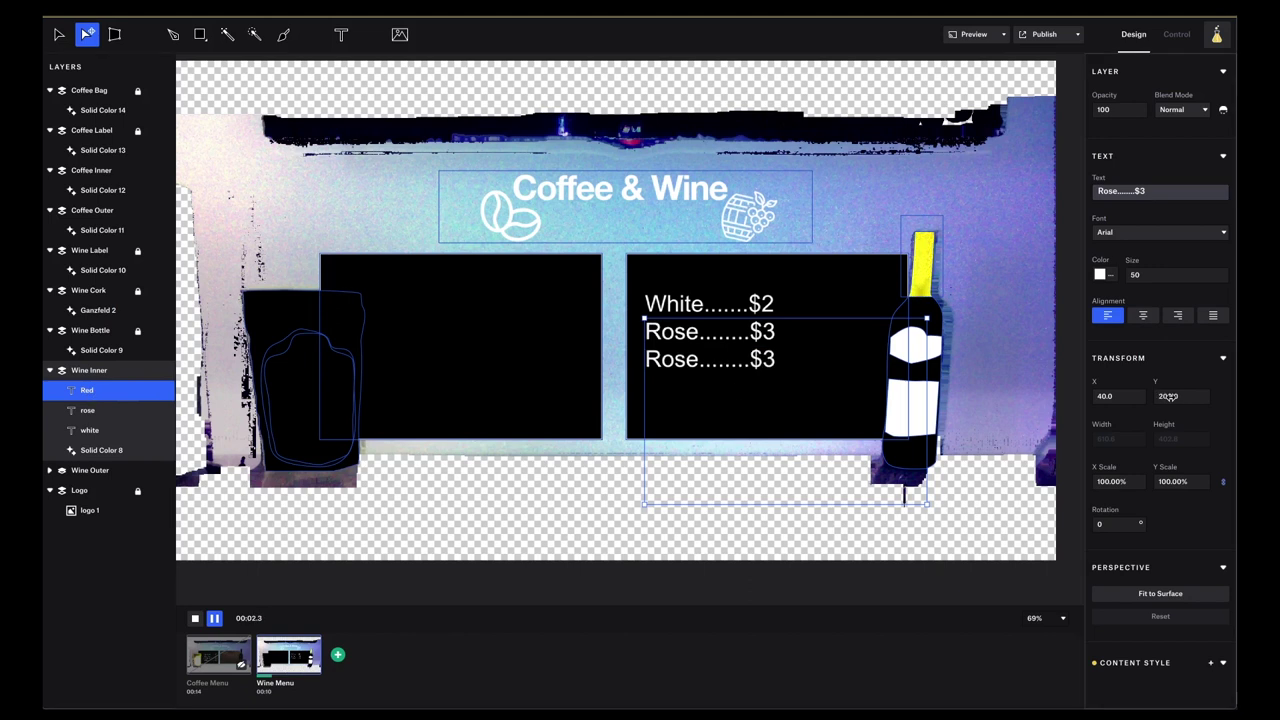
text(Red)
Step: Duplicate the Red text layer, name the copy Sparkling and set its Y position to 260
key(ctrl+d)
text(Sparkling)
key(Return)
click(1168, 396)
text(260)
key(Return)
Step: Change the Sparkling layer's text to "Sparkling......$5"
double_click(1105, 191)
text(Sparkling)
double_click(1150, 191)
text(......$5)
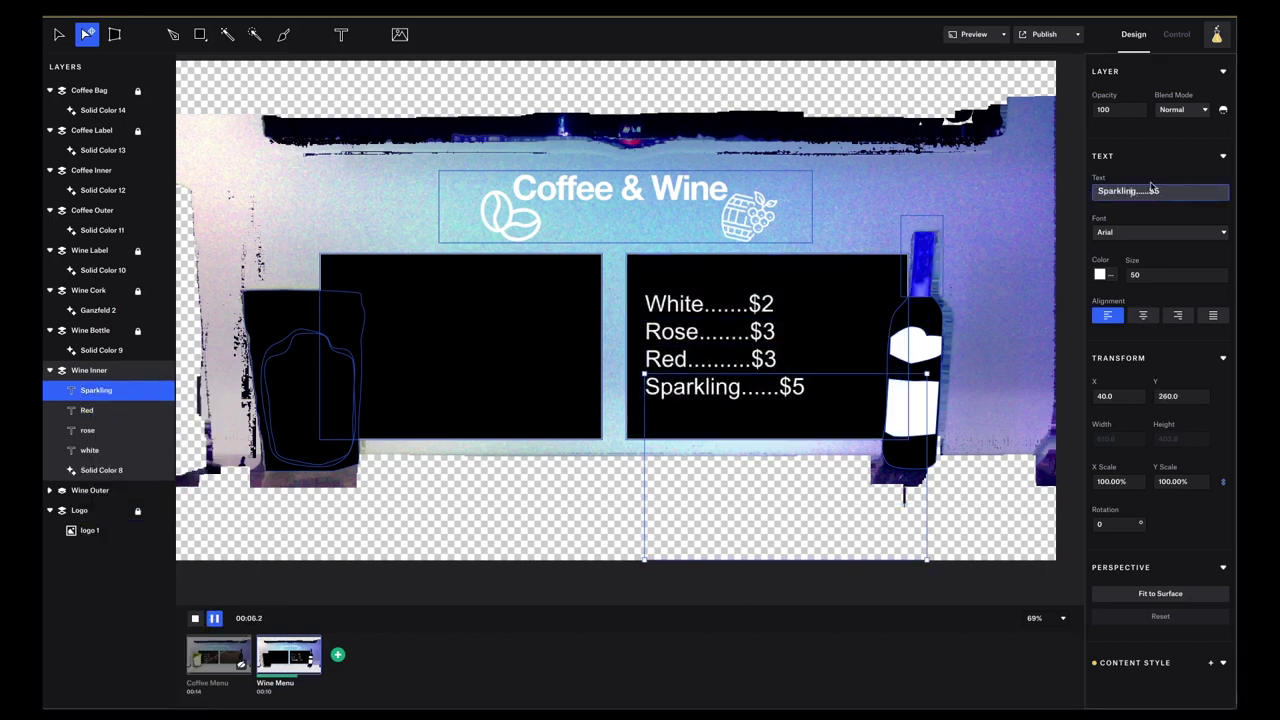
Step: Insert the stock video of dark grapes on the vine into Coffee Inner and match the Wine Menu slide duration to it
click(90, 170)
click(399, 34)
click(1168, 188)
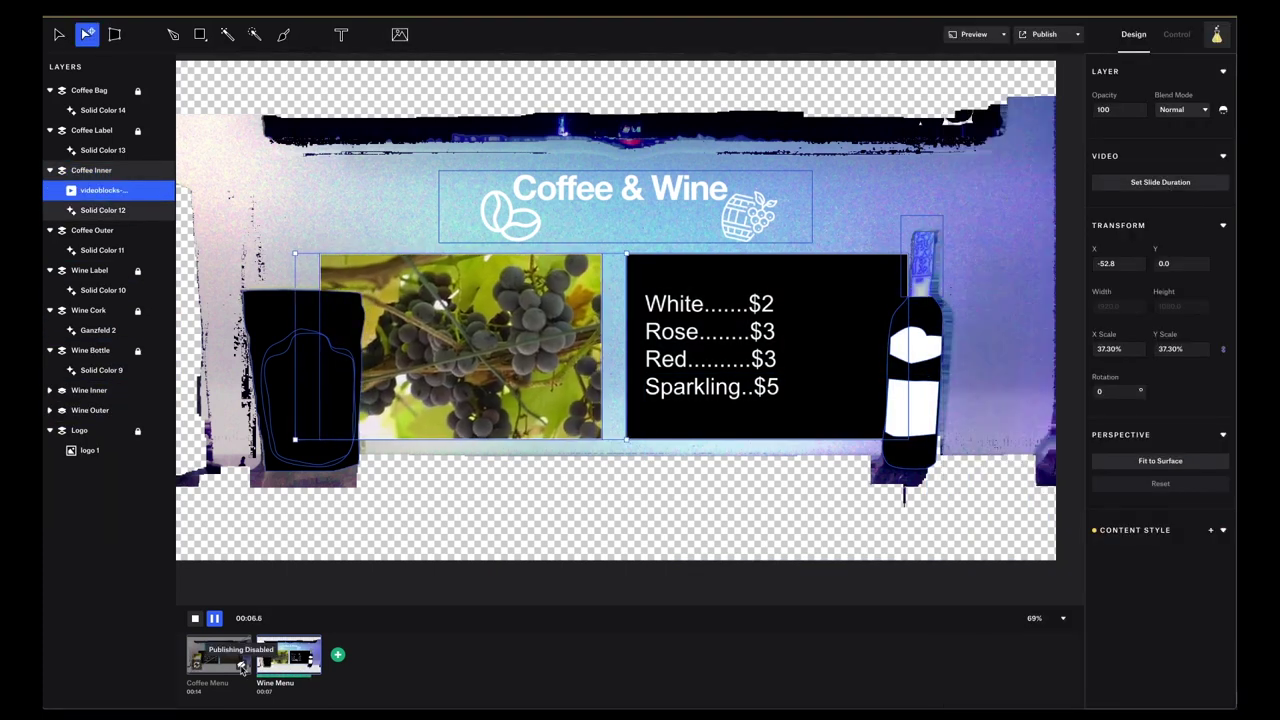